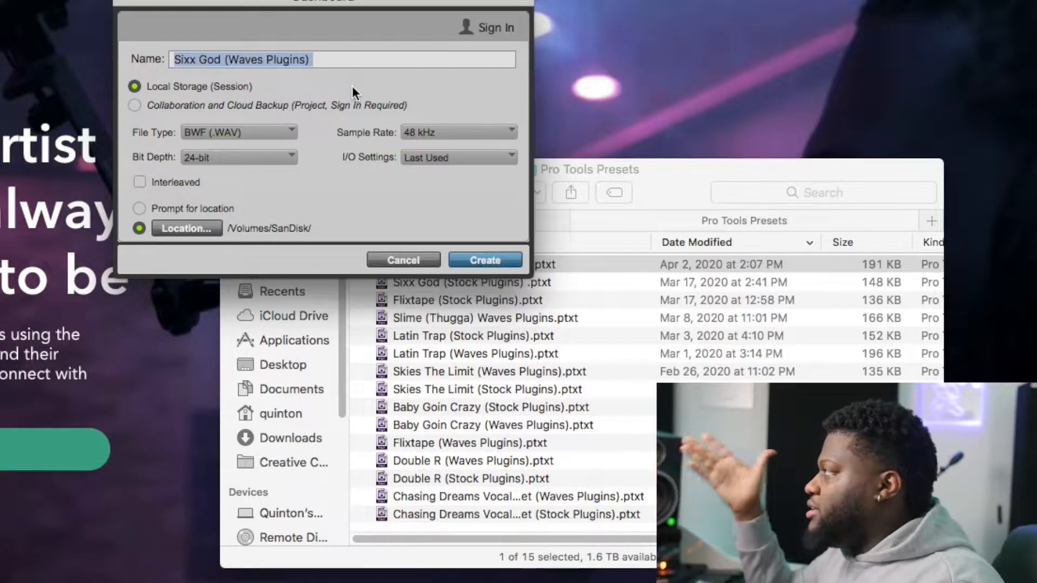
Create the Sixx God (Waves Plugins) session in local storage and look over its tracks, comments and inserts
{"action": "left_click", "coordinate": [476, 256]}
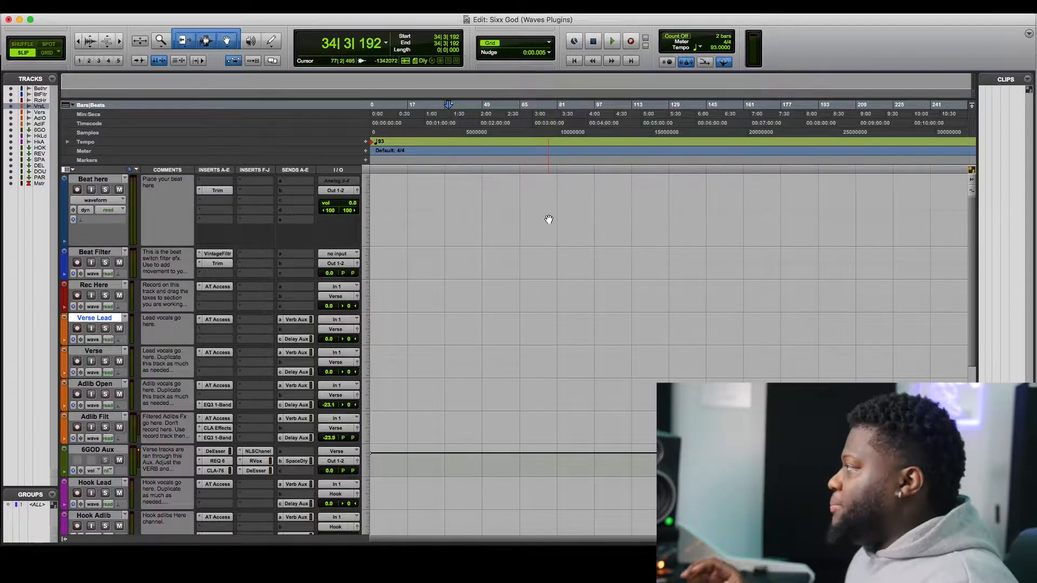
{"action": "scroll", "coordinate": [548, 221], "scroll_direction": "down", "scroll_amount": 5}
{"action": "scroll", "coordinate": [538, 265], "scroll_direction": "up", "scroll_amount": 5}
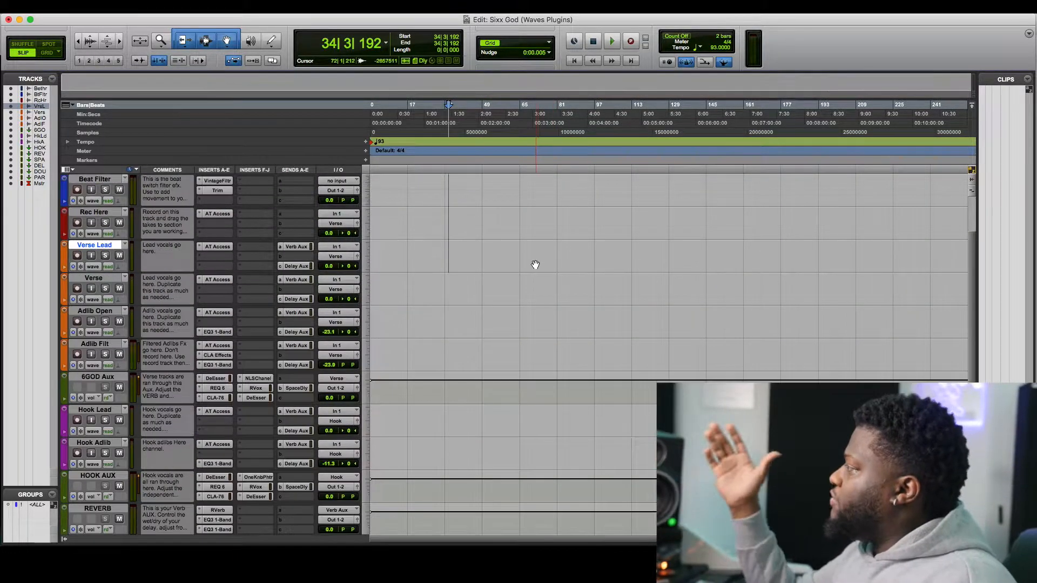
{"action": "scroll", "coordinate": [231, 296], "scroll_direction": "down", "scroll_amount": 5}
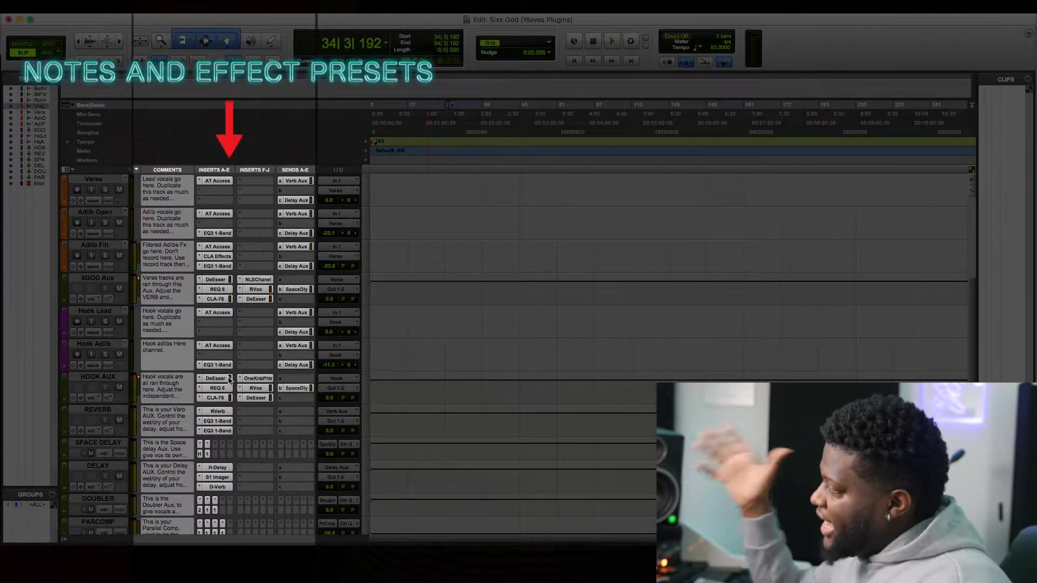
{"action": "scroll", "coordinate": [419, 332], "scroll_direction": "up", "scroll_amount": 5}
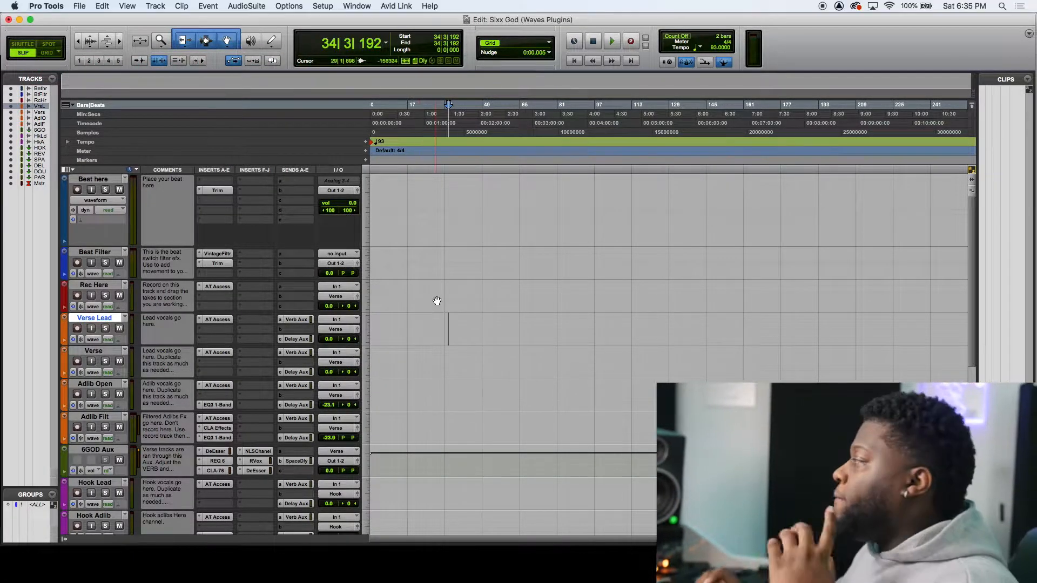
Start saving the session as a template and add a new template category named Wav Monopoly Presets
{"action": "left_click", "coordinate": [82, 5]}
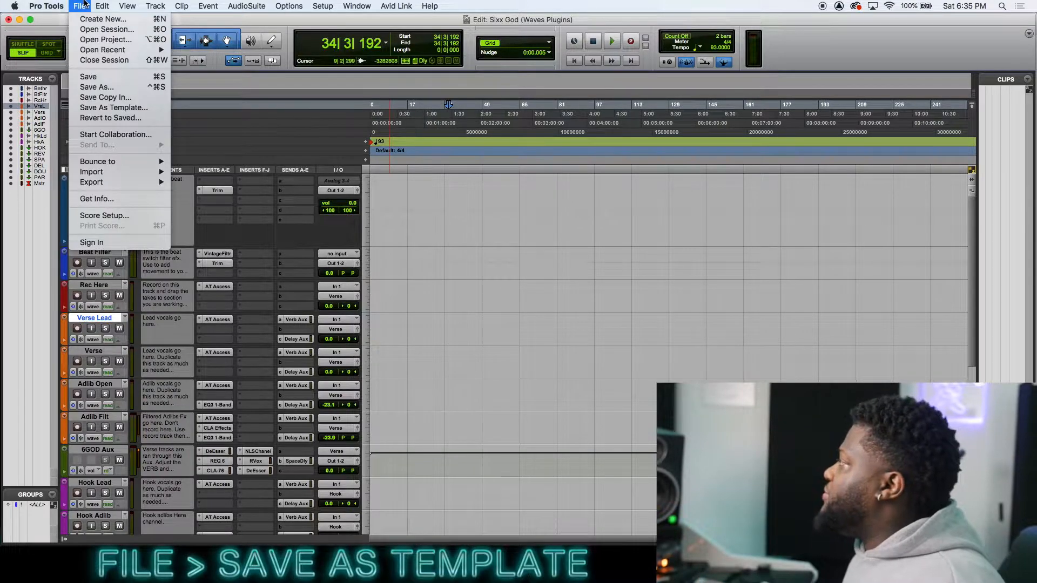
{"action": "left_click", "coordinate": [162, 108]}
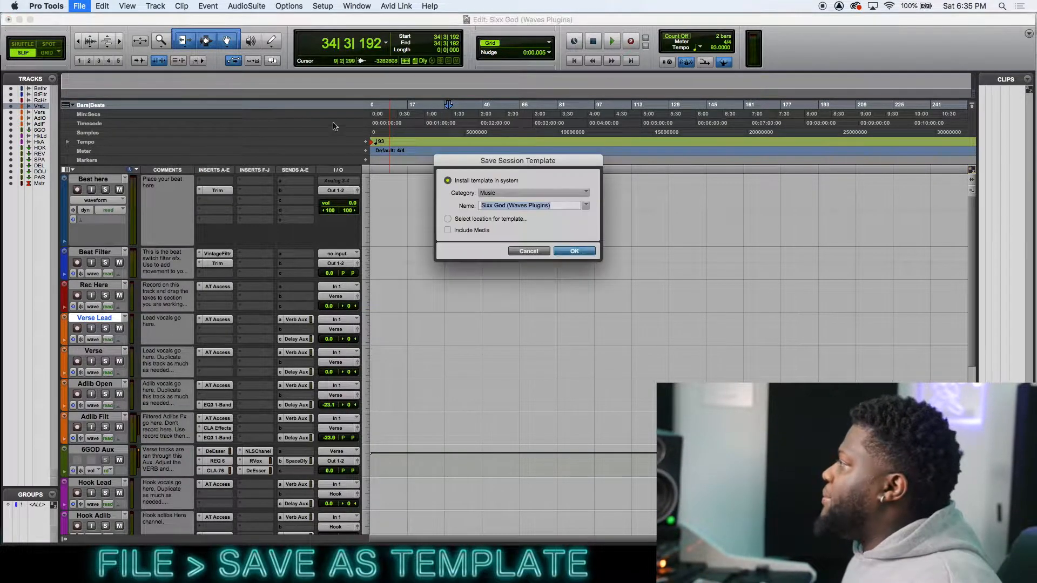
{"action": "left_click", "coordinate": [529, 193]}
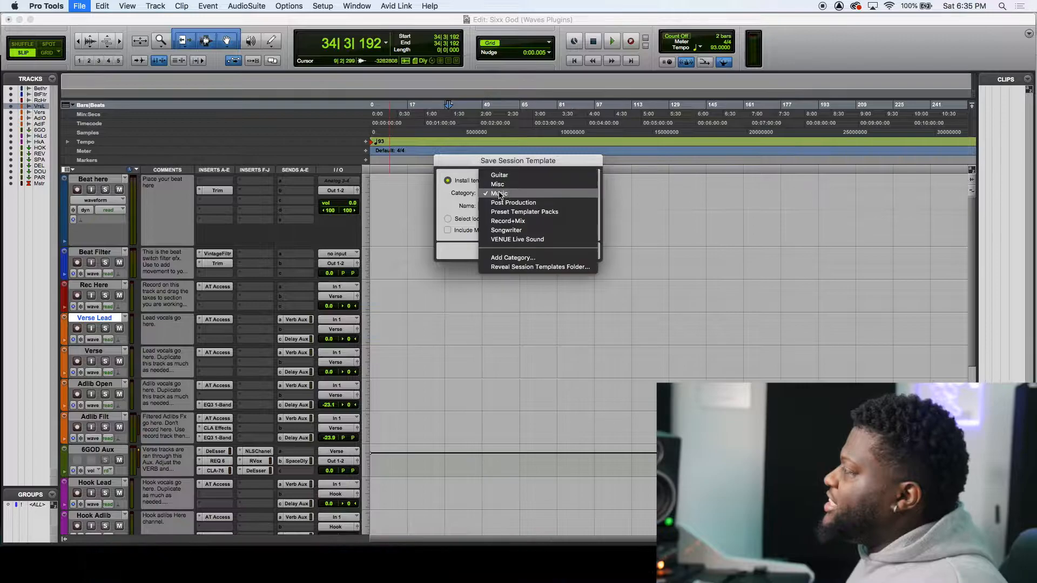
{"action": "left_click", "coordinate": [540, 258]}
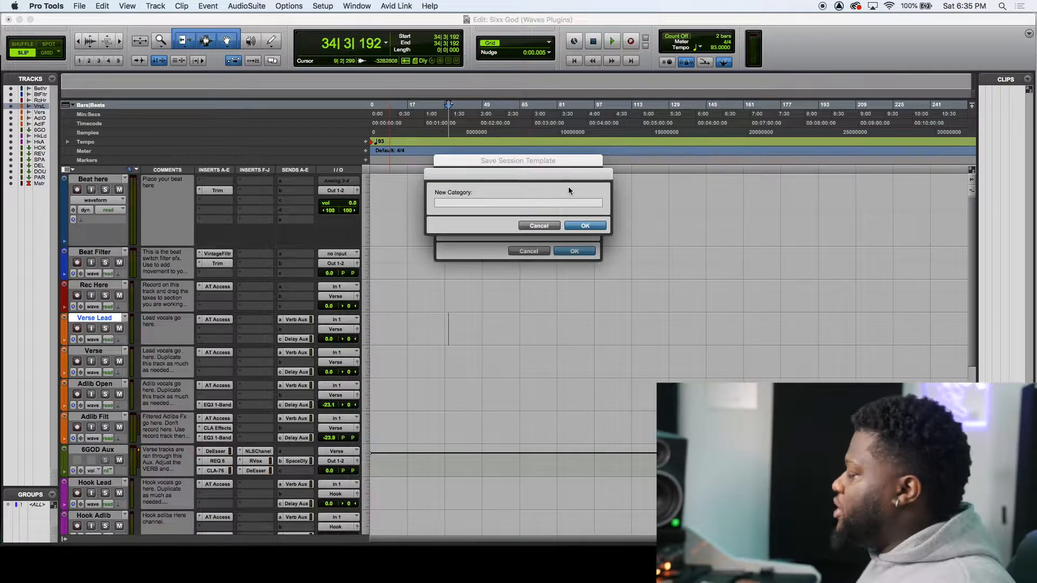
{"action": "type", "text": "Wav Monopoli"}
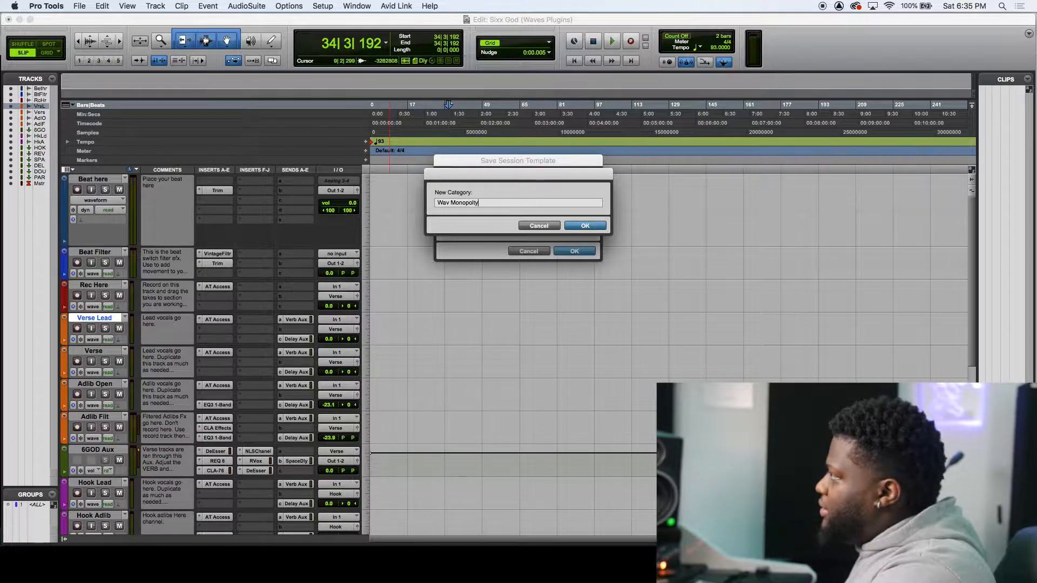
{"action": "type", "text": "y Prese"}
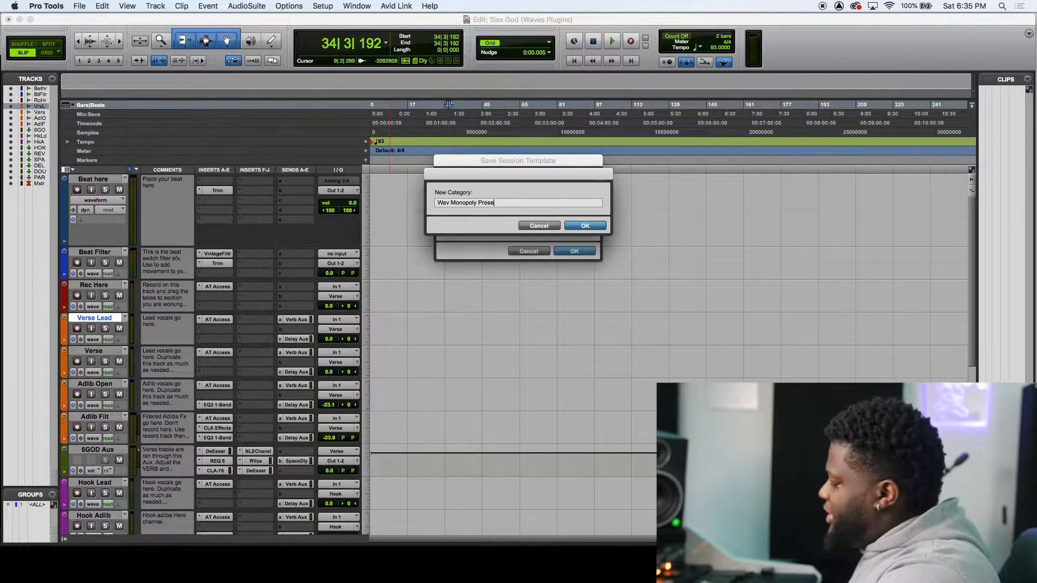
{"action": "type", "text": "ts"}
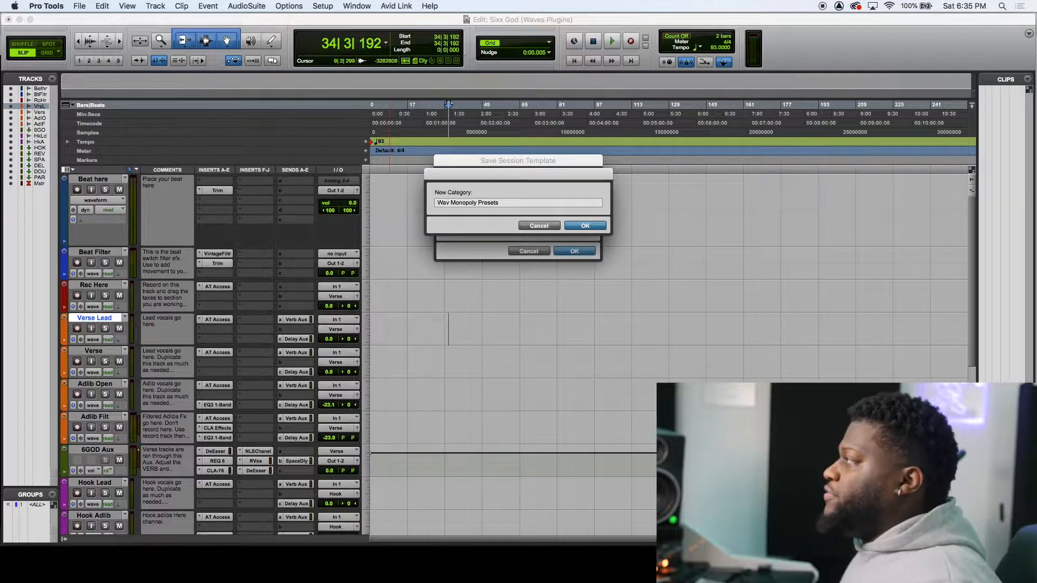
{"action": "left_click", "coordinate": [584, 226]}
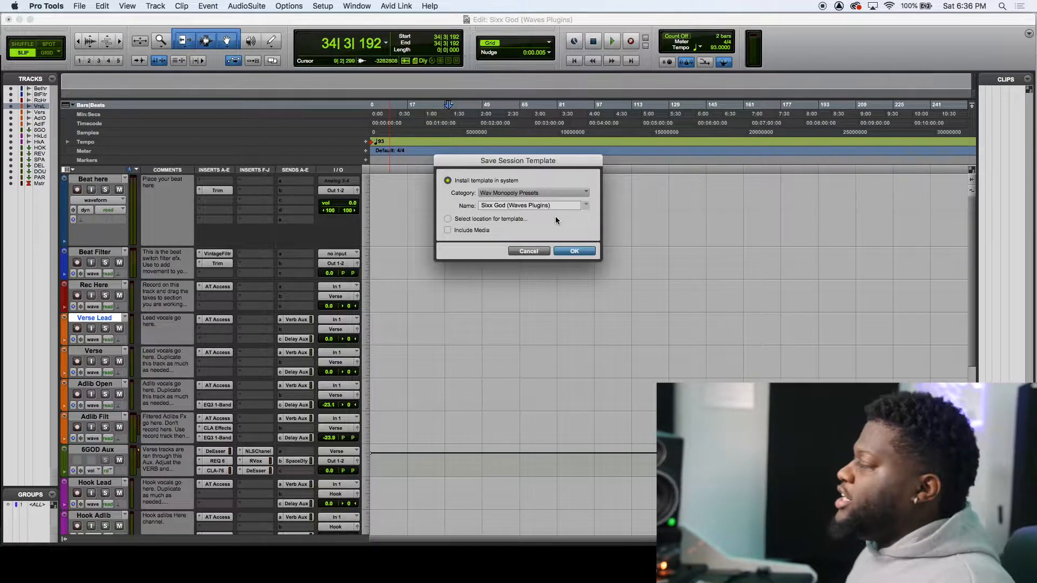
Save the template as Sixx God (Waves Plugins), installed in the system rather than in a chosen location
{"action": "left_click_drag", "start_coordinate": [551, 209], "coordinate": [441, 204]}
{"action": "left_click", "coordinate": [568, 217]}
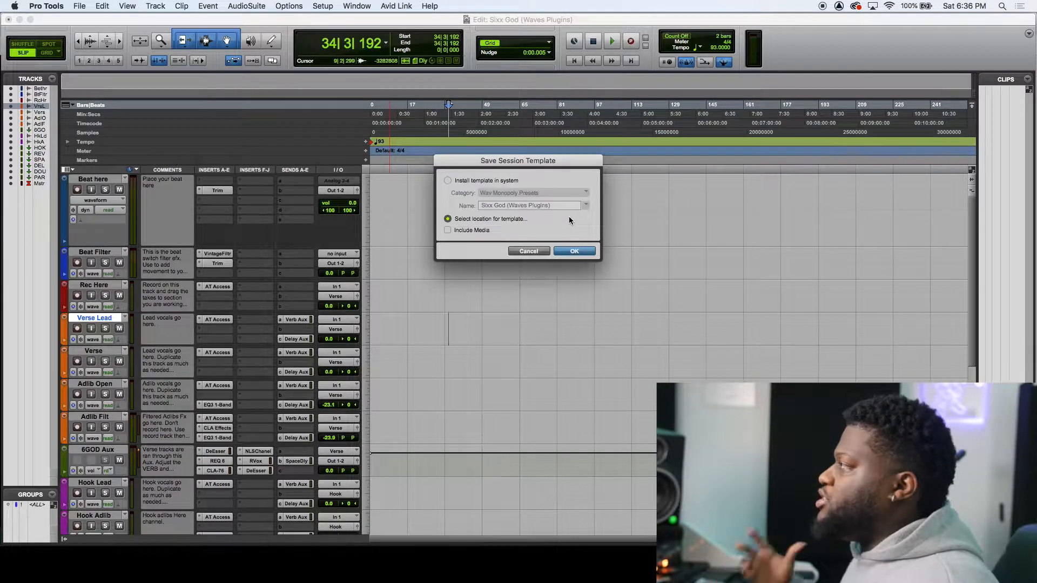
{"action": "left_click", "coordinate": [448, 181]}
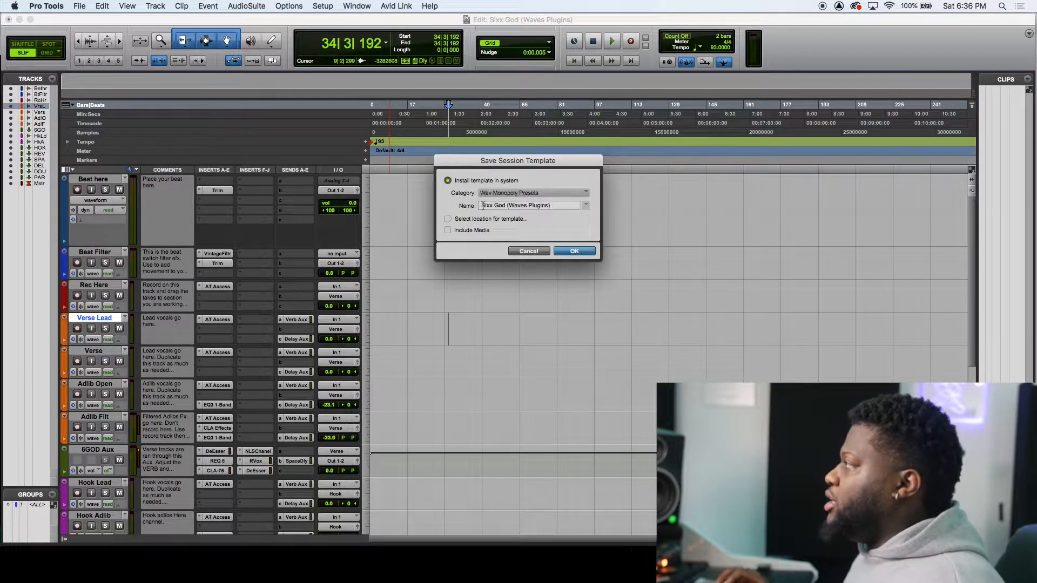
{"action": "left_click", "coordinate": [586, 254]}
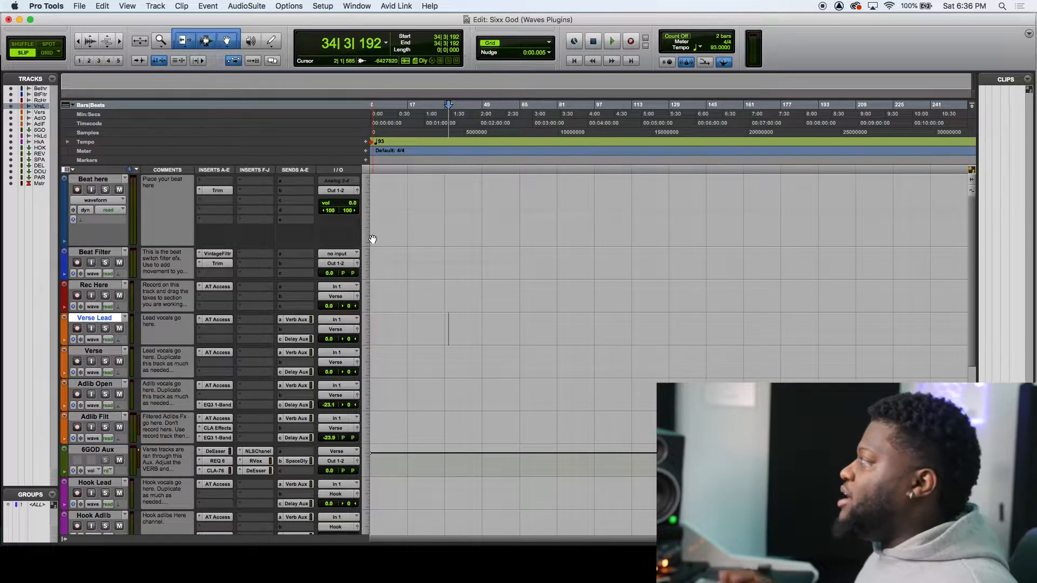
Close the edit and mix windows and begin a new session from the Sixx God (Waves Plugins) template in the Wav Monopoly Presets group
{"action": "left_click", "coordinate": [8, 20]}
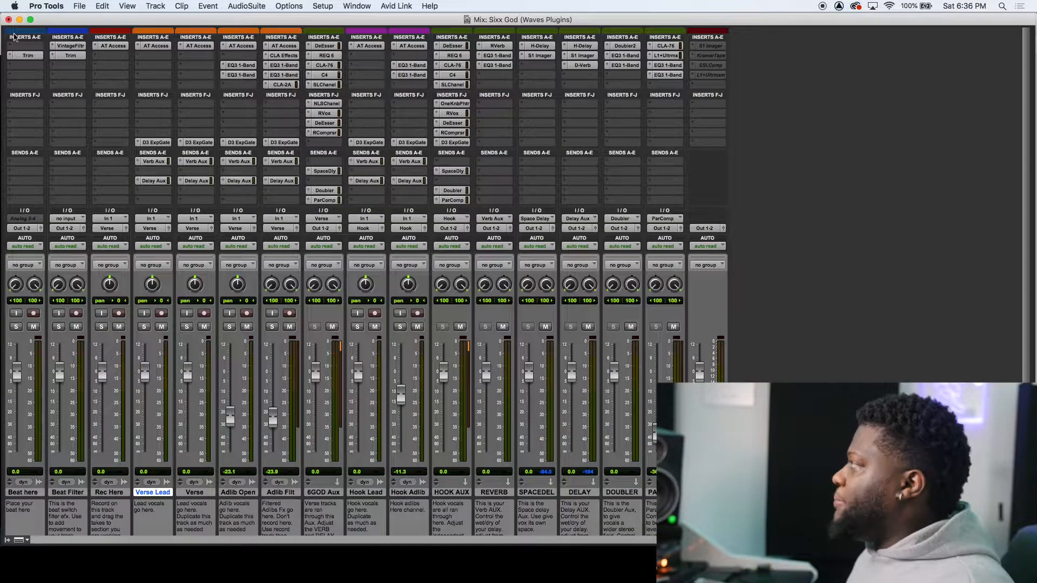
{"action": "left_click", "coordinate": [8, 20]}
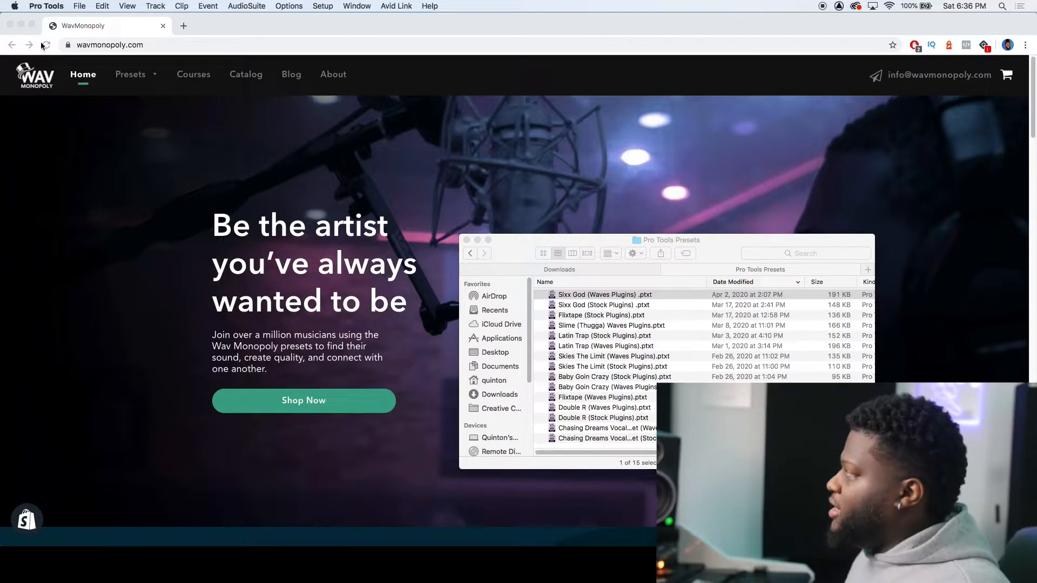
{"action": "left_click", "coordinate": [80, 6]}
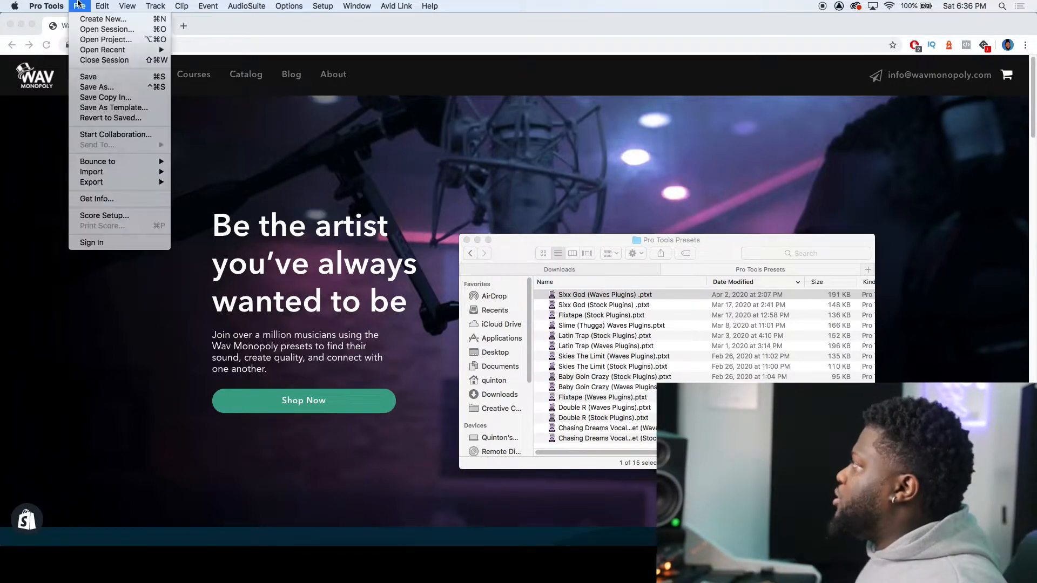
{"action": "left_click", "coordinate": [86, 17]}
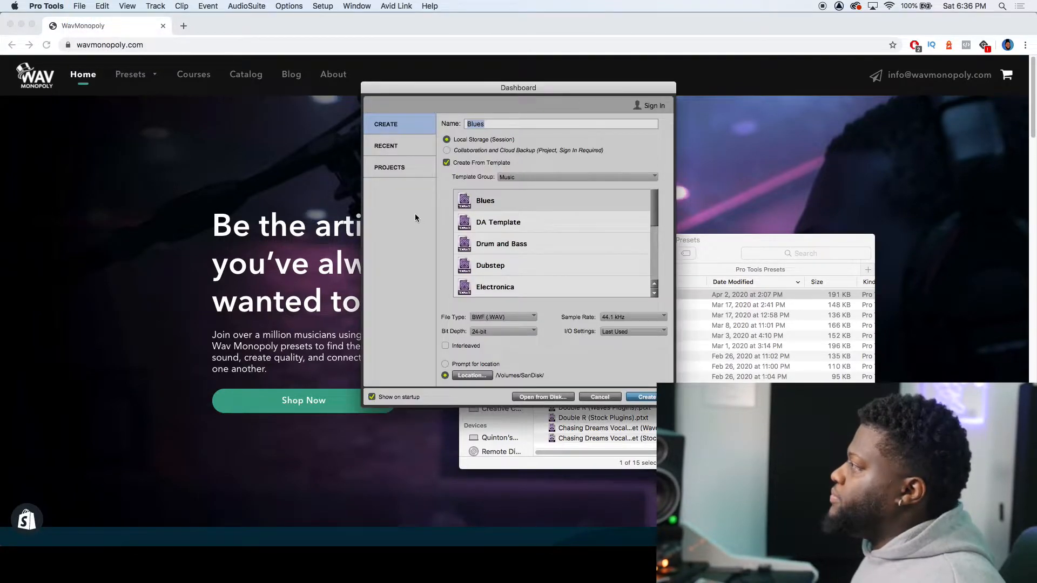
{"action": "left_click", "coordinate": [518, 177]}
{"action": "left_click", "coordinate": [535, 233]}
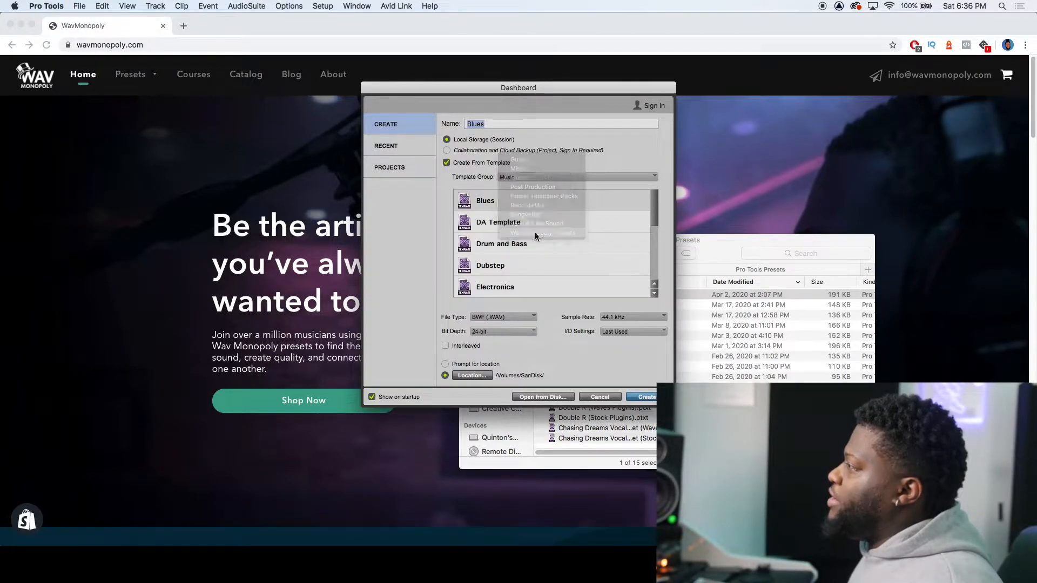
{"action": "left_click", "coordinate": [529, 201]}
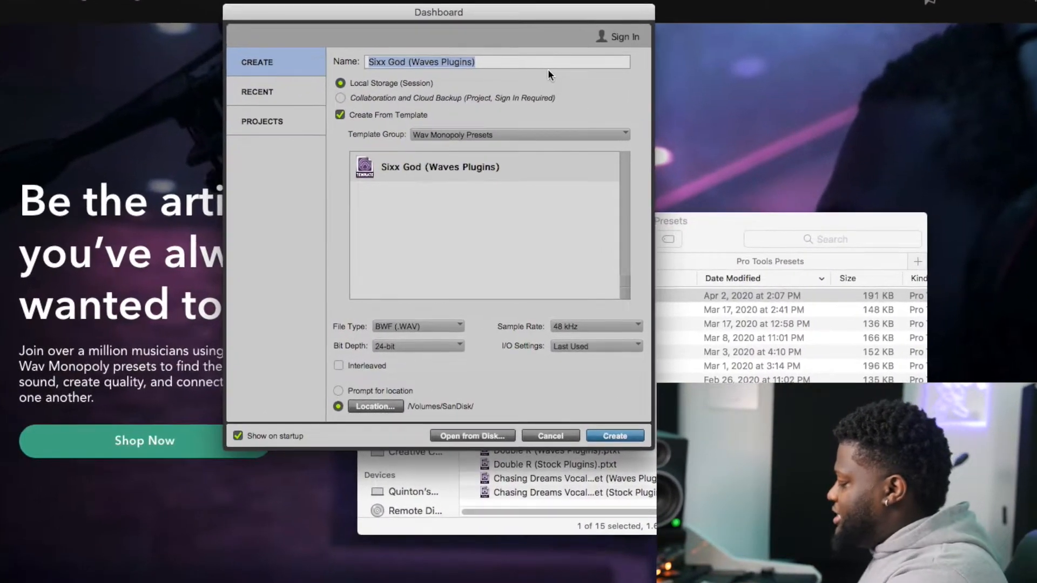
Name the new session "Lets get it", create it, and look over its tracks
{"action": "type", "text": "Let"}
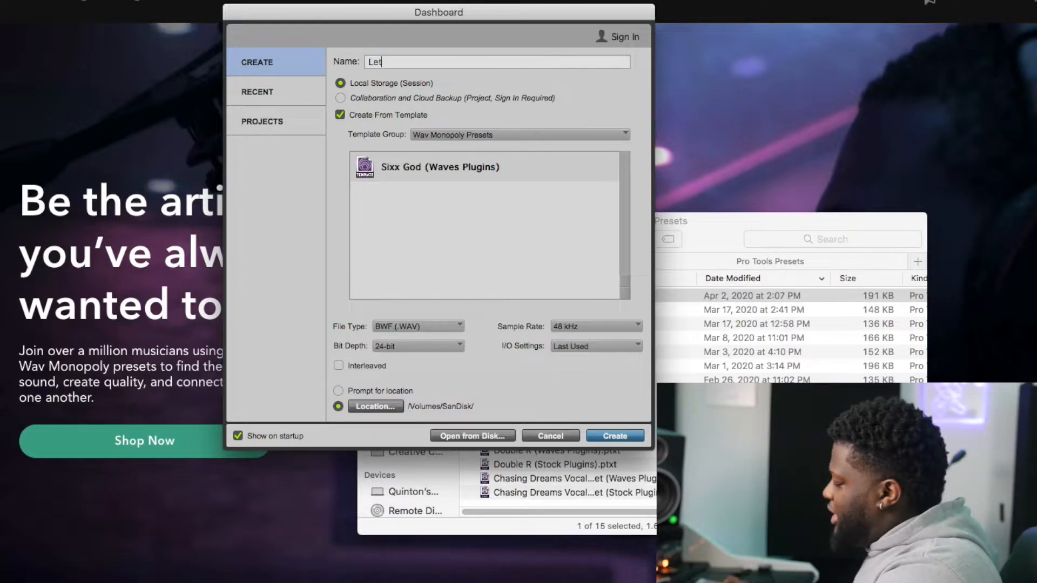
{"action": "type", "text": "s get it"}
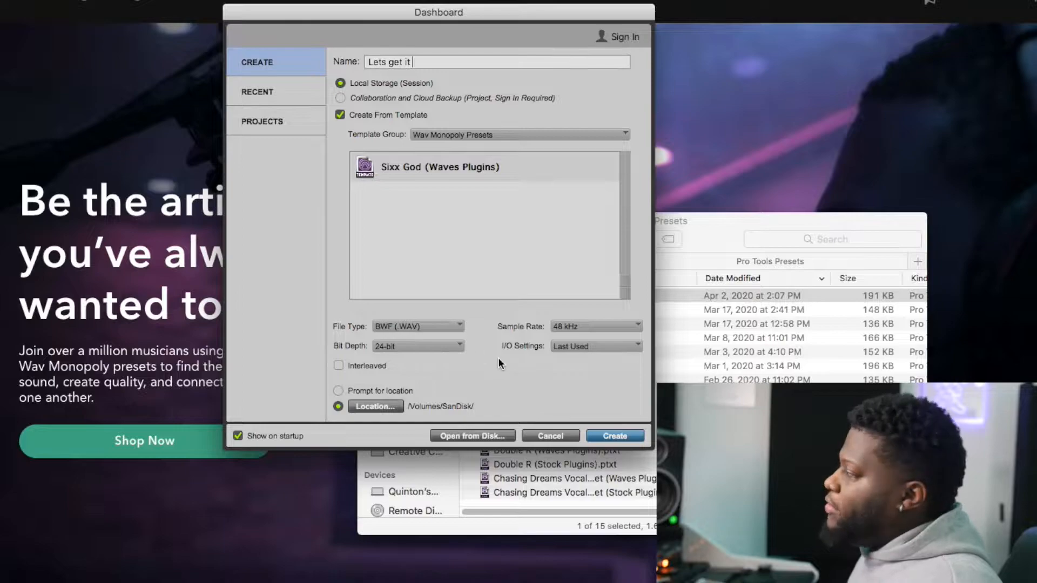
{"action": "left_click", "coordinate": [615, 436]}
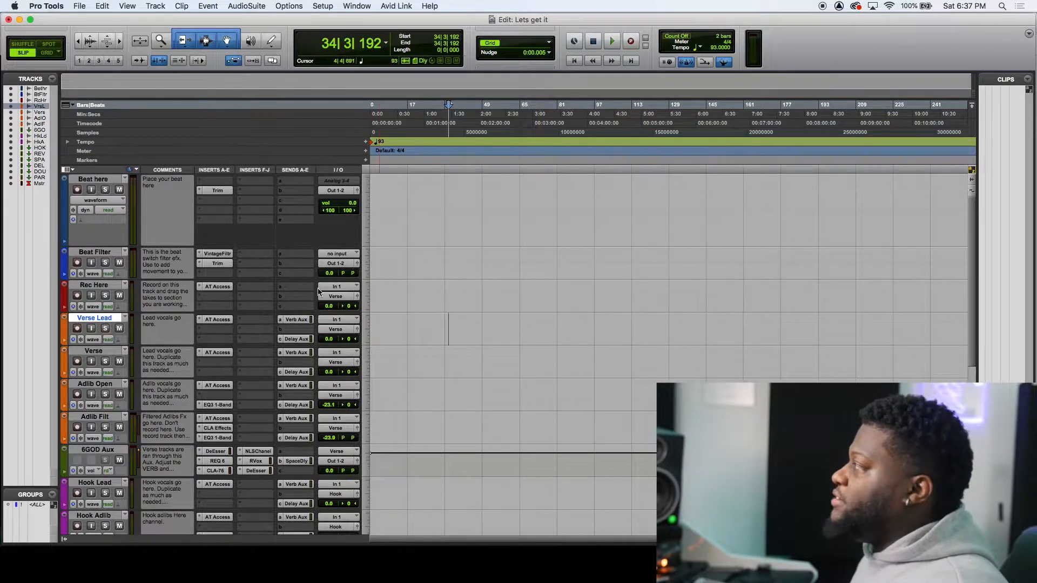
{"action": "scroll", "coordinate": [236, 256], "scroll_direction": "down", "scroll_amount": 3}
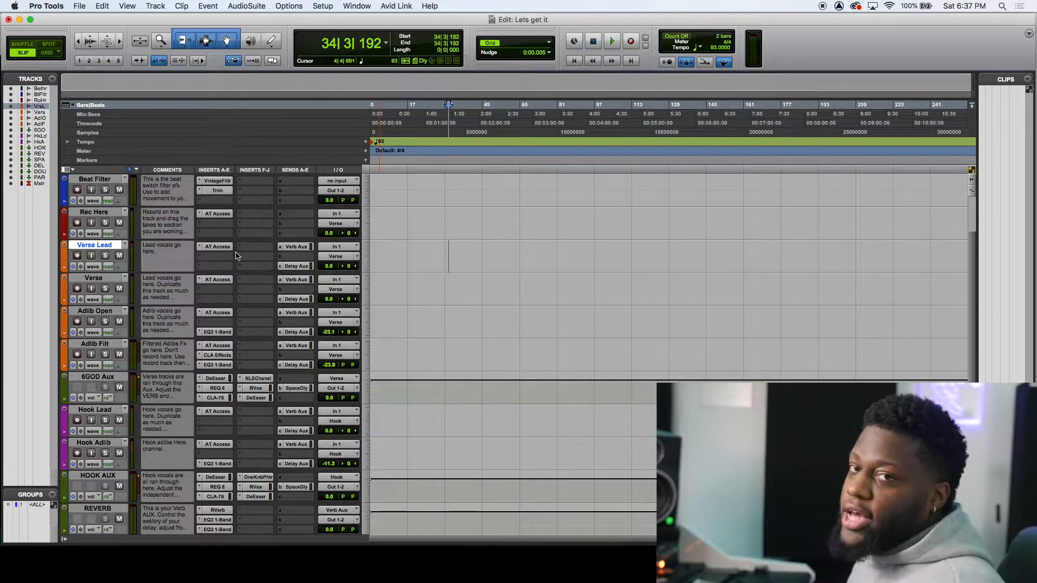
{"action": "scroll", "coordinate": [236, 255], "scroll_direction": "up", "scroll_amount": 3}
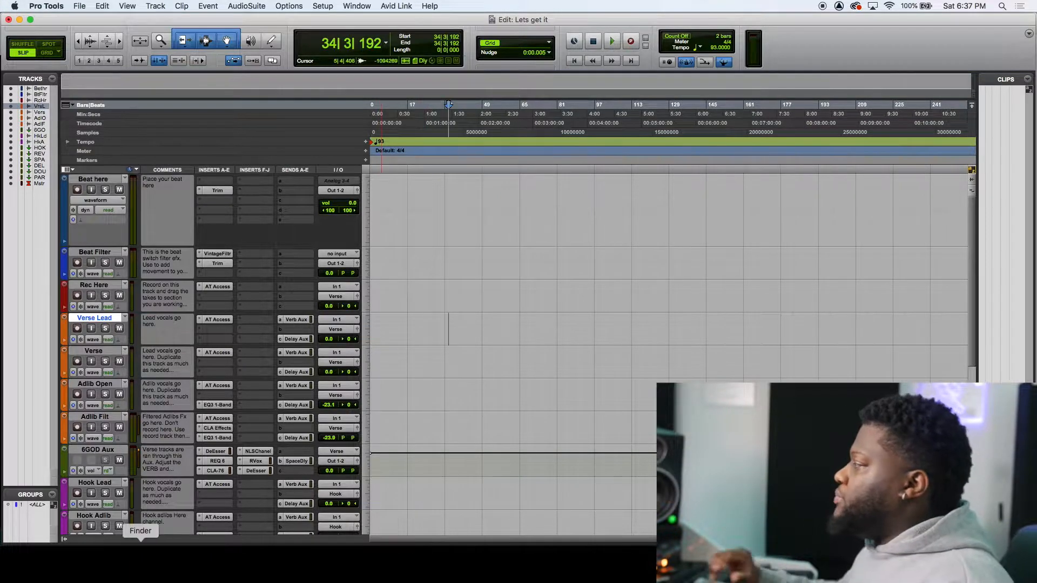
Bring the [FREE] LEAVE JAMAICA beat MP3 from the Downloads folder onto the Beat here track at the start of the session
{"action": "left_click", "coordinate": [169, 560]}
{"action": "left_click", "coordinate": [574, 273]}
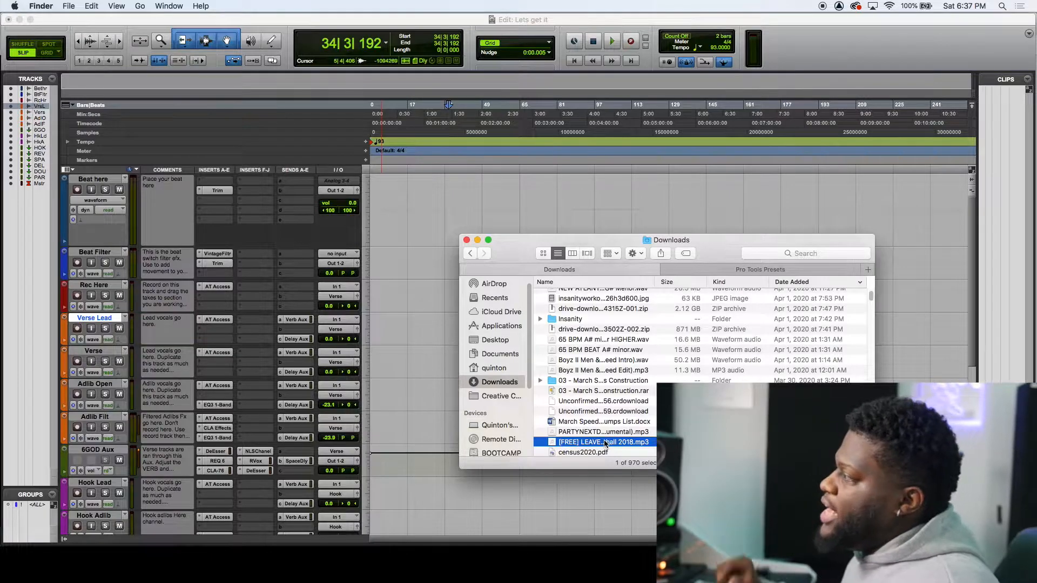
{"action": "left_click_drag", "start_coordinate": [590, 445], "coordinate": [331, 202]}
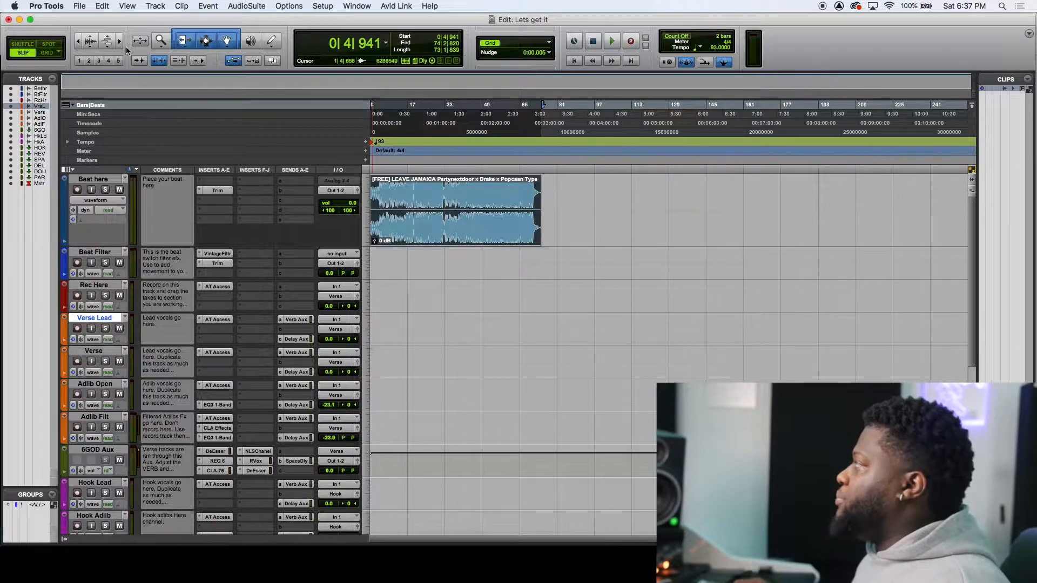
{"action": "left_click", "coordinate": [82, 5]}
{"action": "mouse_move", "coordinate": [110, 173]}
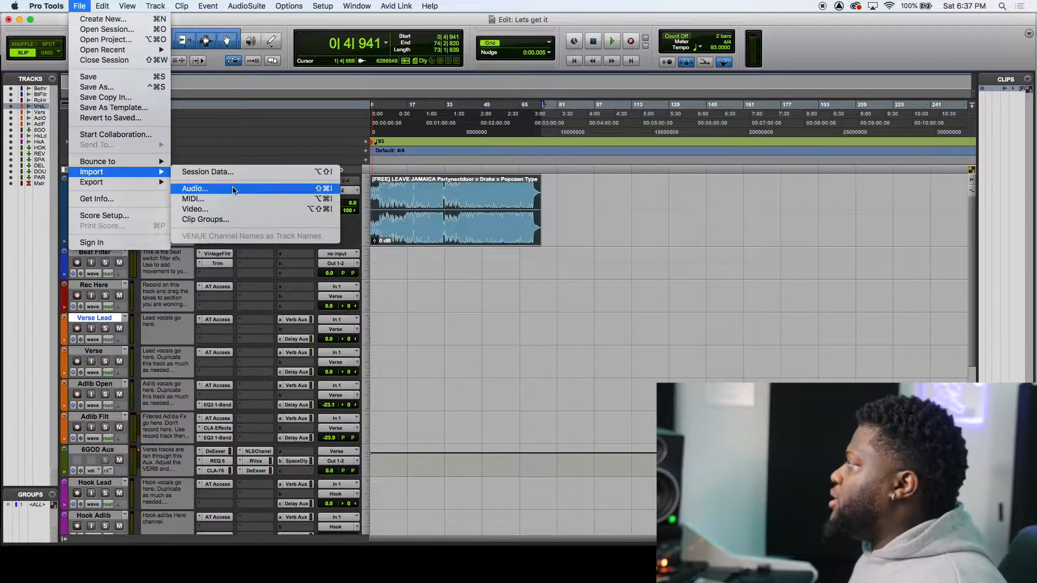
{"action": "left_click", "coordinate": [560, 254]}
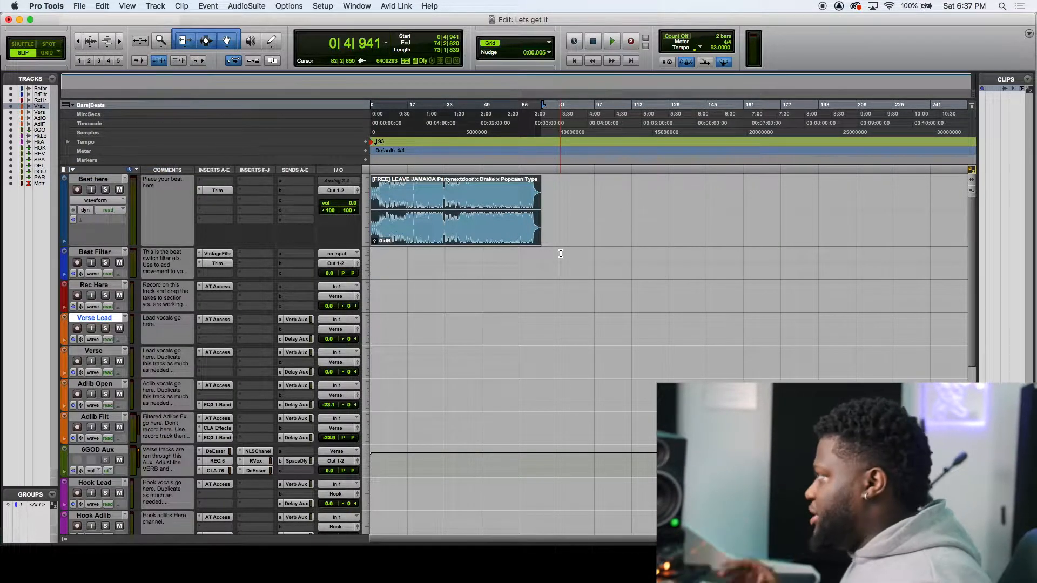
{"action": "left_click", "coordinate": [409, 190]}
{"action": "left_click", "coordinate": [382, 195]}
{"action": "left_click", "coordinate": [390, 230]}
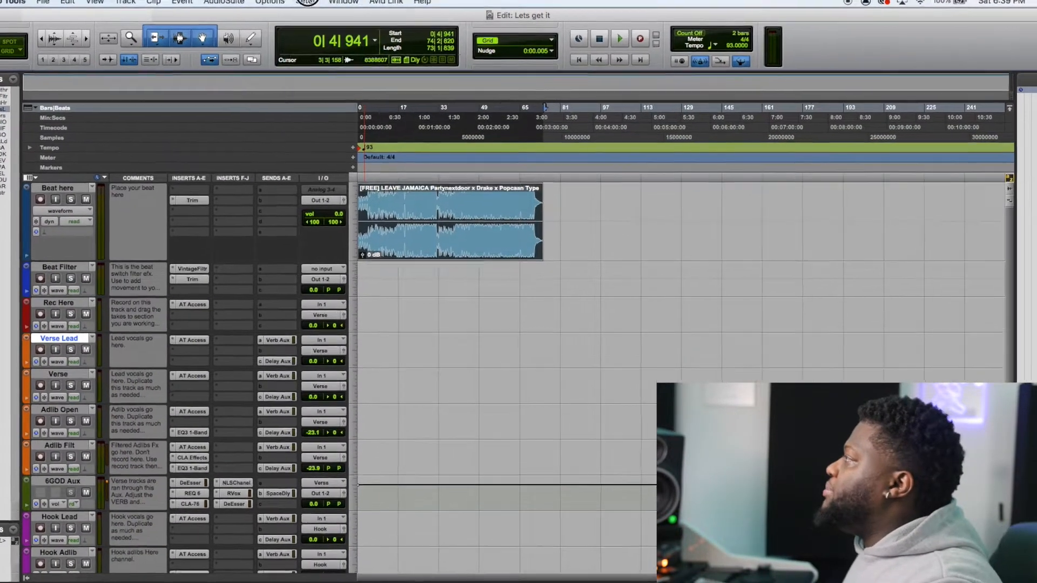
Open the session's I/O Setup and review its input, output and bus paths
{"action": "left_click", "coordinate": [323, 6]}
{"action": "left_click", "coordinate": [327, 68]}
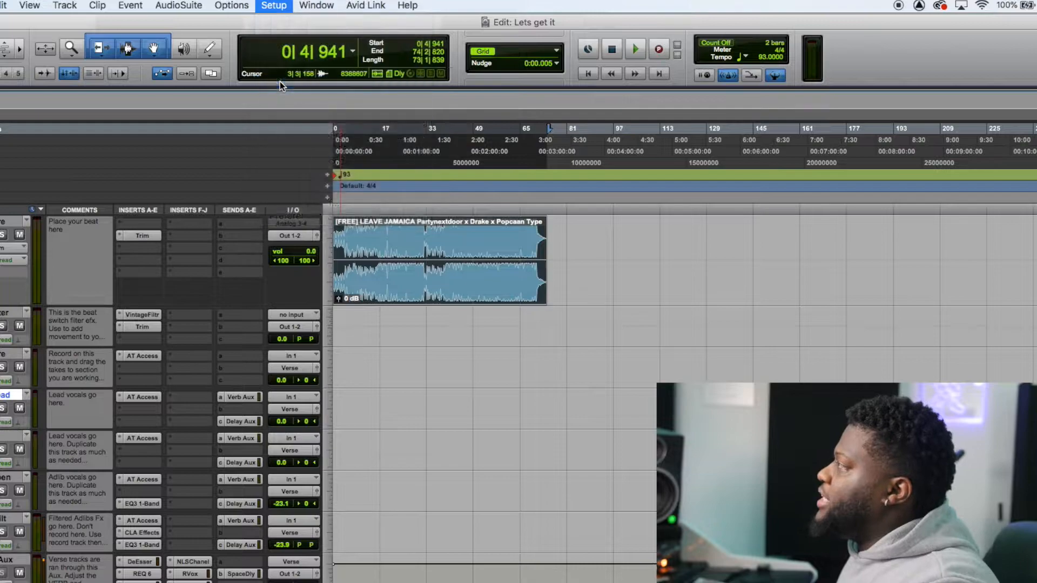
{"action": "left_click", "coordinate": [209, 107]}
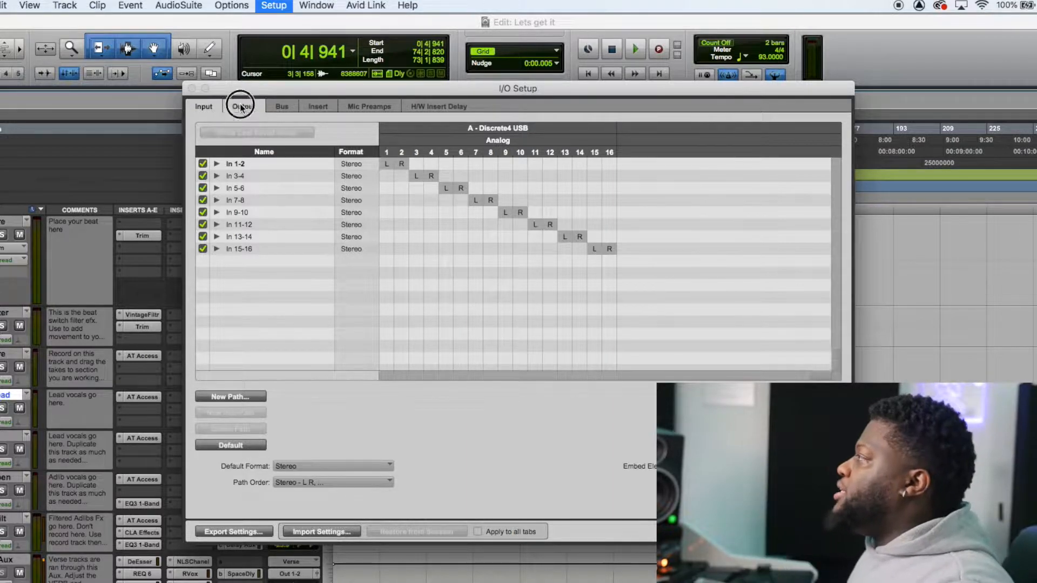
{"action": "left_click", "coordinate": [244, 106]}
{"action": "left_click", "coordinate": [281, 106]}
{"action": "left_click", "coordinate": [206, 107]}
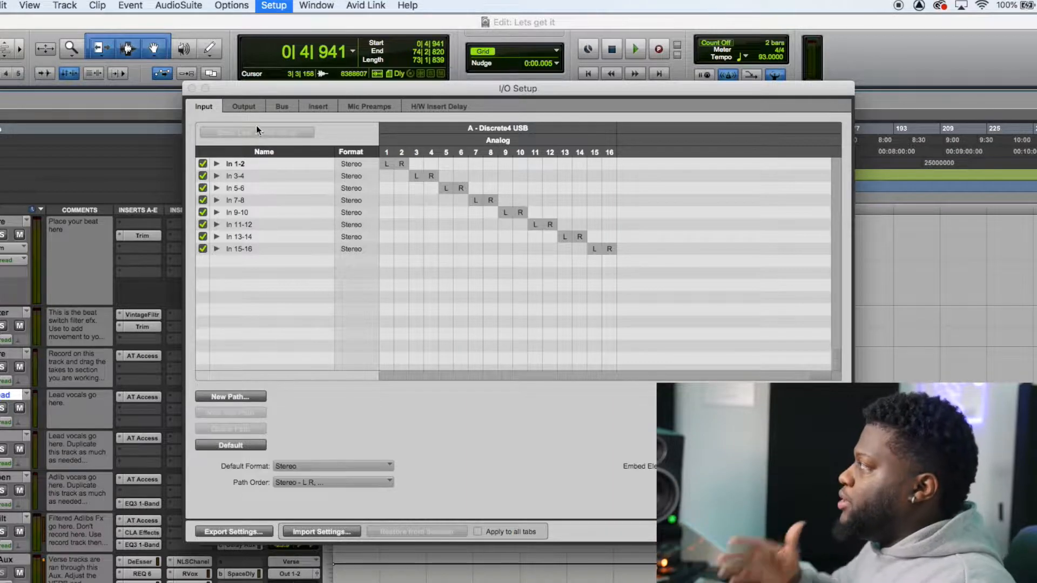
Check the output paths, reset the bus paths to their defaults and apply the I/O Setup
{"action": "left_click", "coordinate": [245, 106]}
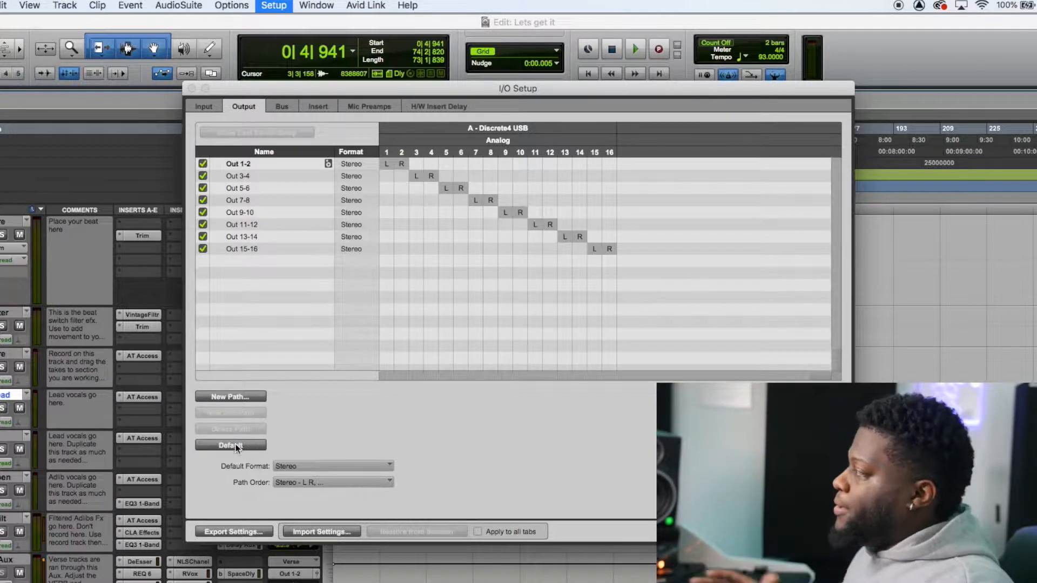
{"action": "left_click", "coordinate": [282, 106]}
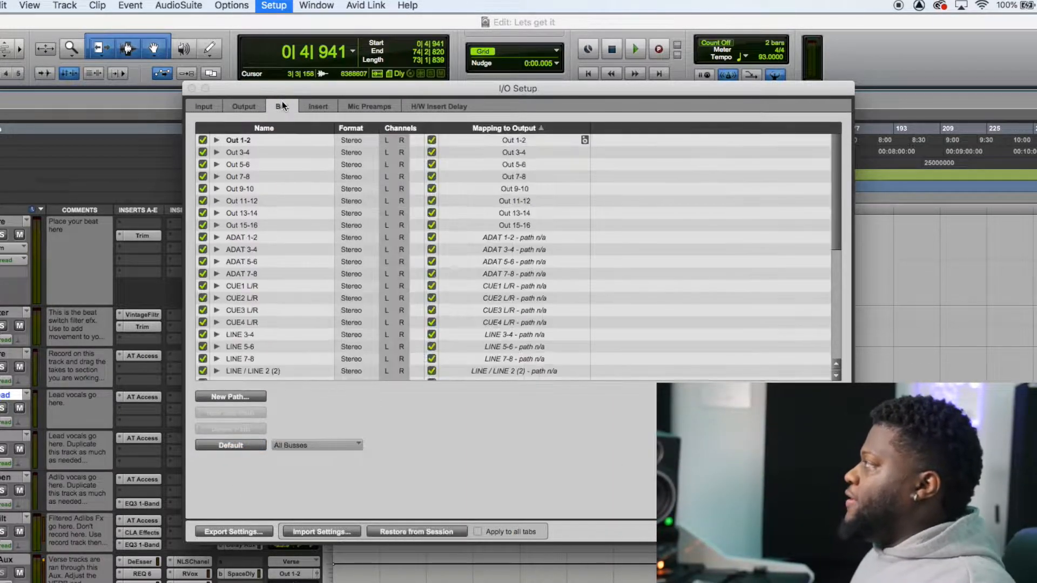
{"action": "left_click", "coordinate": [230, 445]}
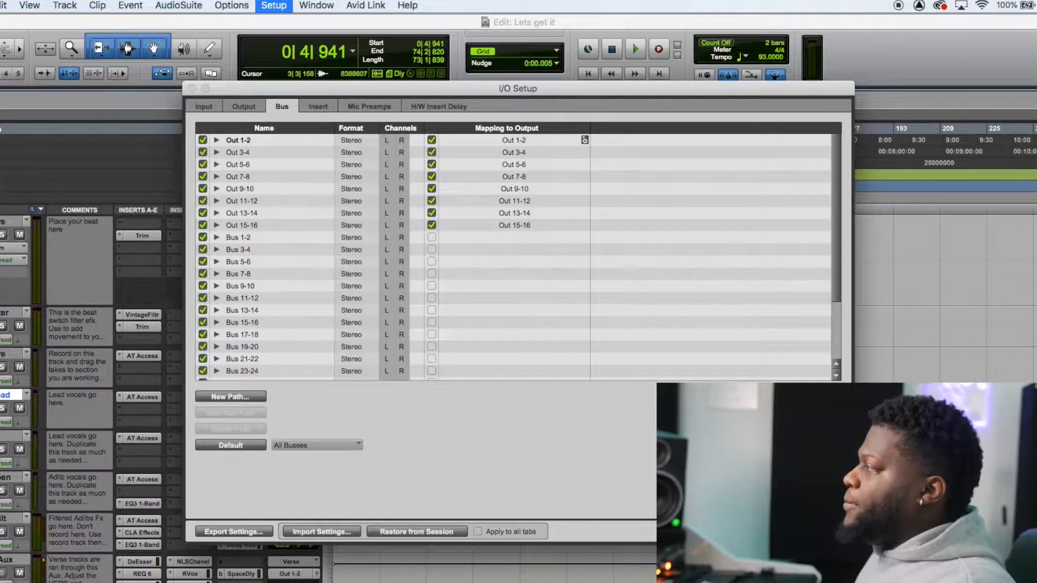
{"action": "left_click", "coordinate": [828, 531]}
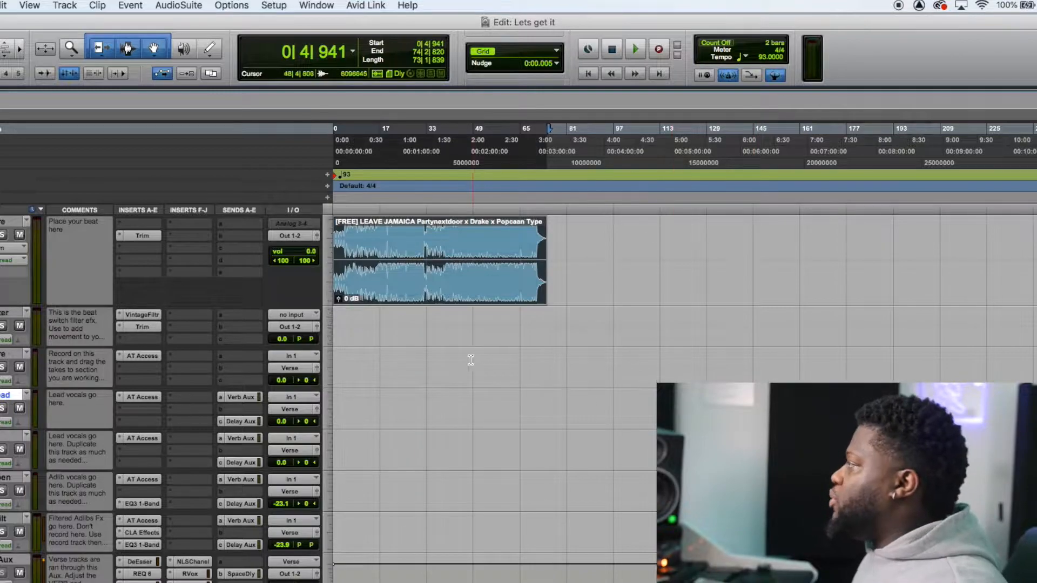
Check which interface input is assigned to the Rec Here track
{"action": "left_click", "coordinate": [293, 356]}
{"action": "mouse_move", "coordinate": [311, 356]}
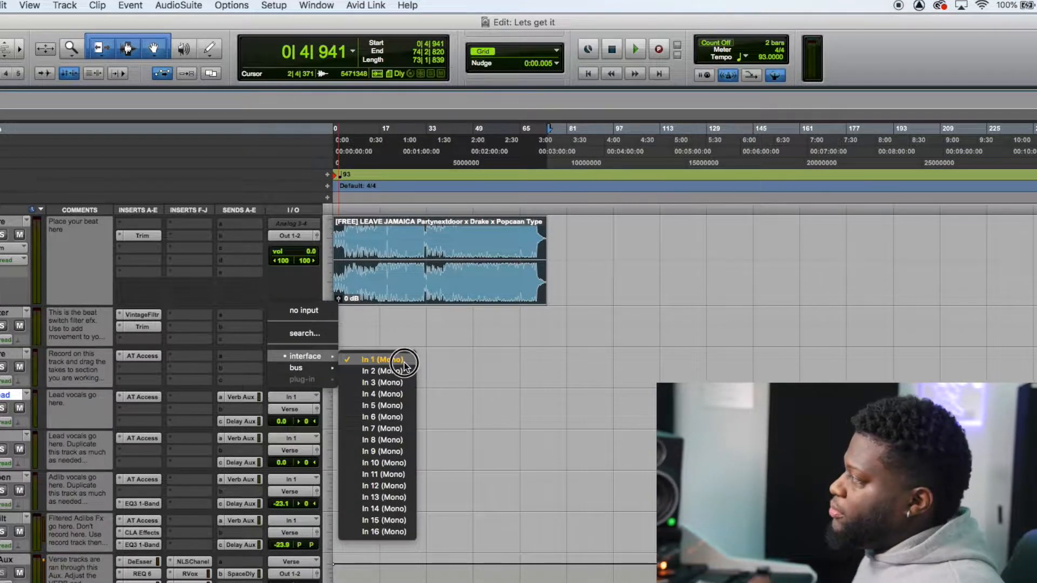
{"action": "left_click", "coordinate": [475, 372]}
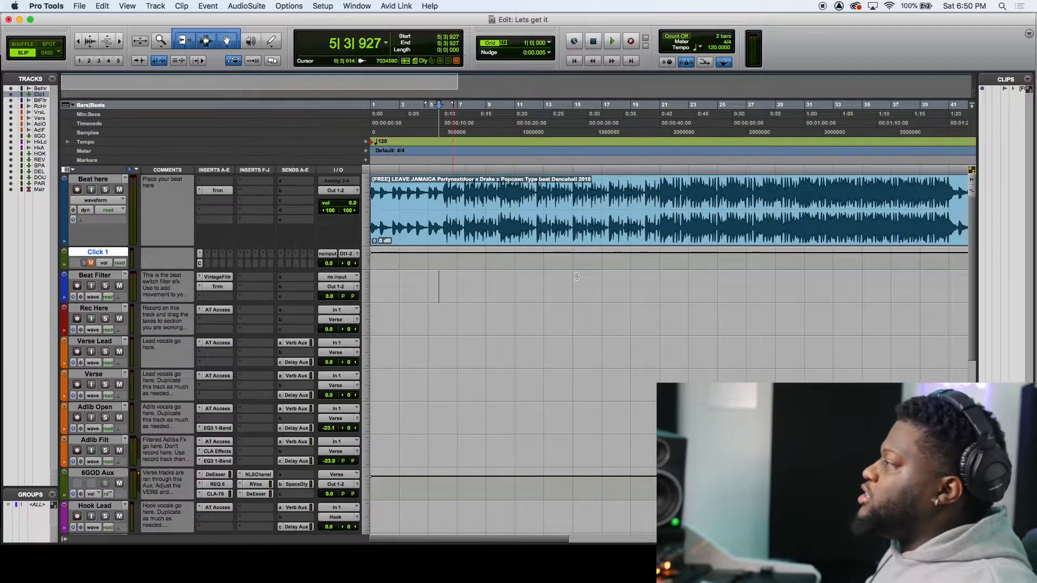
Audition the beat from about bar 5 and bar 19, and place the edit cursor at the drop just before bar 21
{"action": "left_click", "coordinate": [428, 275]}
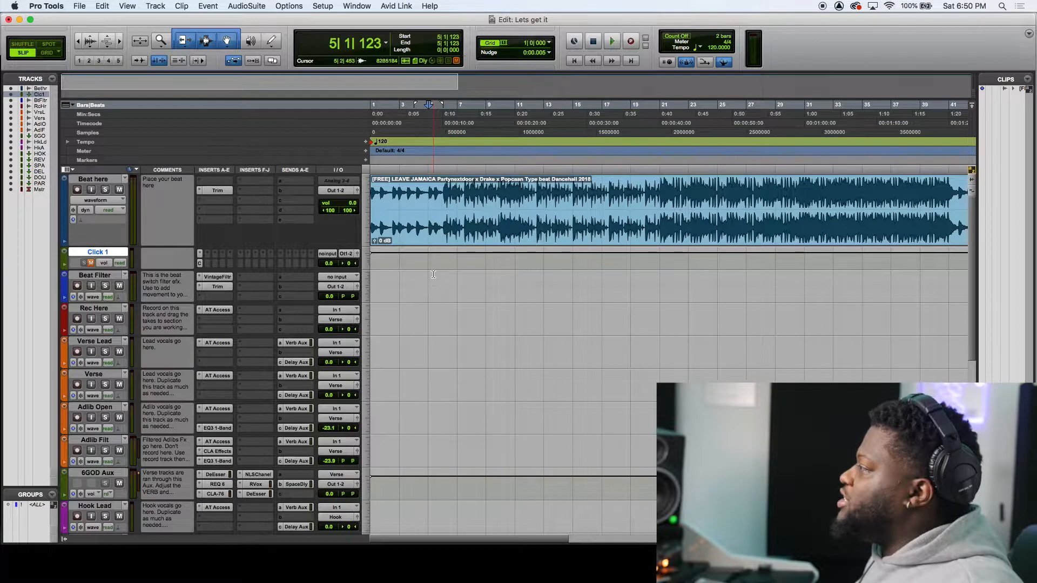
{"action": "key", "text": "space"}
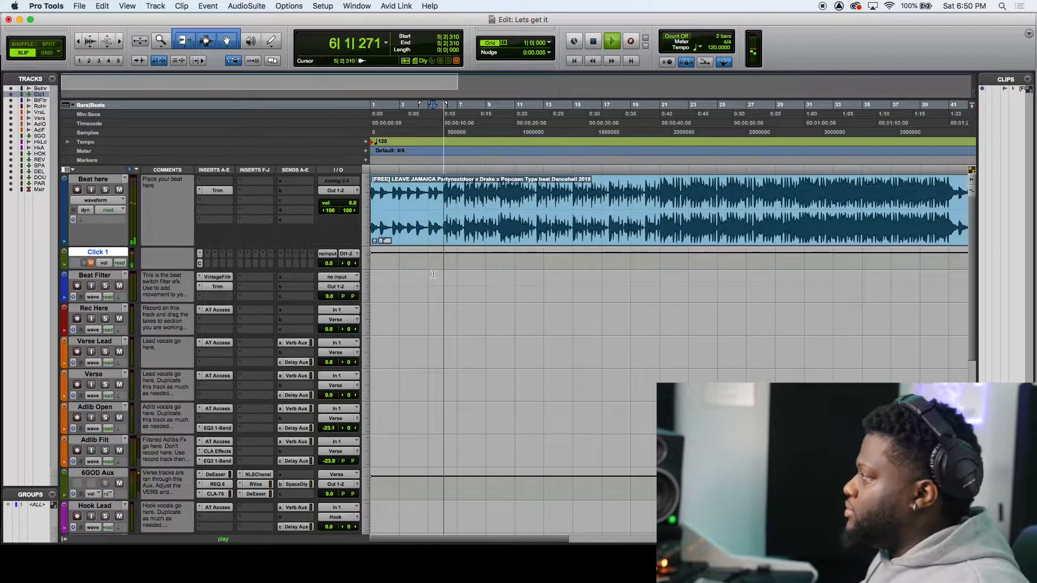
{"action": "key", "text": "space"}
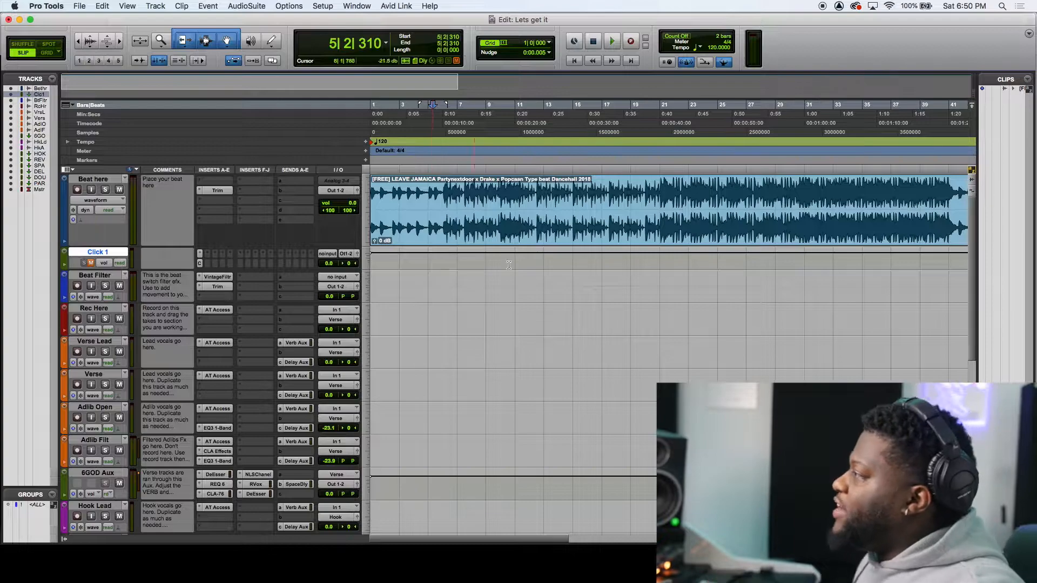
{"action": "left_click", "coordinate": [643, 281]}
{"action": "key", "text": "space"}
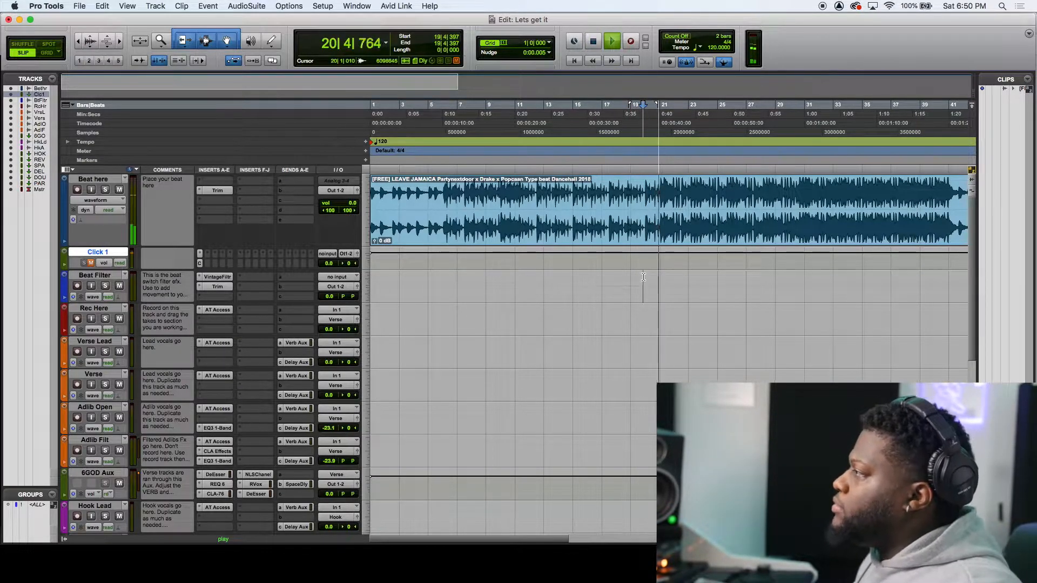
{"action": "key", "text": "space"}
{"action": "left_click", "coordinate": [659, 276]}
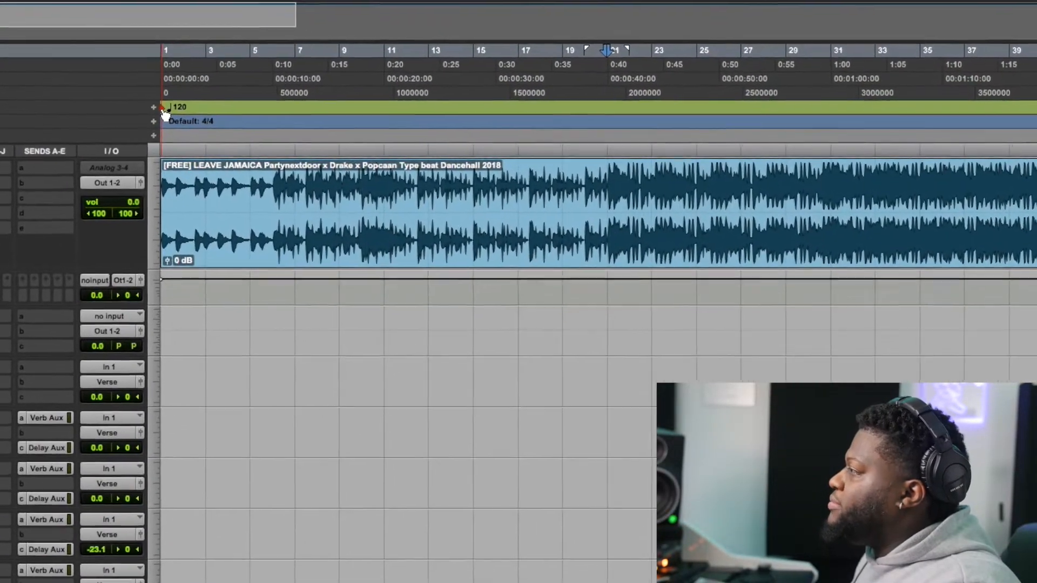
Move the song start tempo marker from the session start to the beat's drop at about 0:40
{"action": "mouse_move", "coordinate": [163, 110]}
{"action": "left_mouse_down"}
{"action": "mouse_move", "coordinate": [551, 138]}
{"action": "mouse_move", "coordinate": [573, 126]}
{"action": "mouse_move", "coordinate": [595, 133]}
{"action": "mouse_move", "coordinate": [576, 97]}
{"action": "mouse_move", "coordinate": [594, 89]}
{"action": "left_mouse_up"}
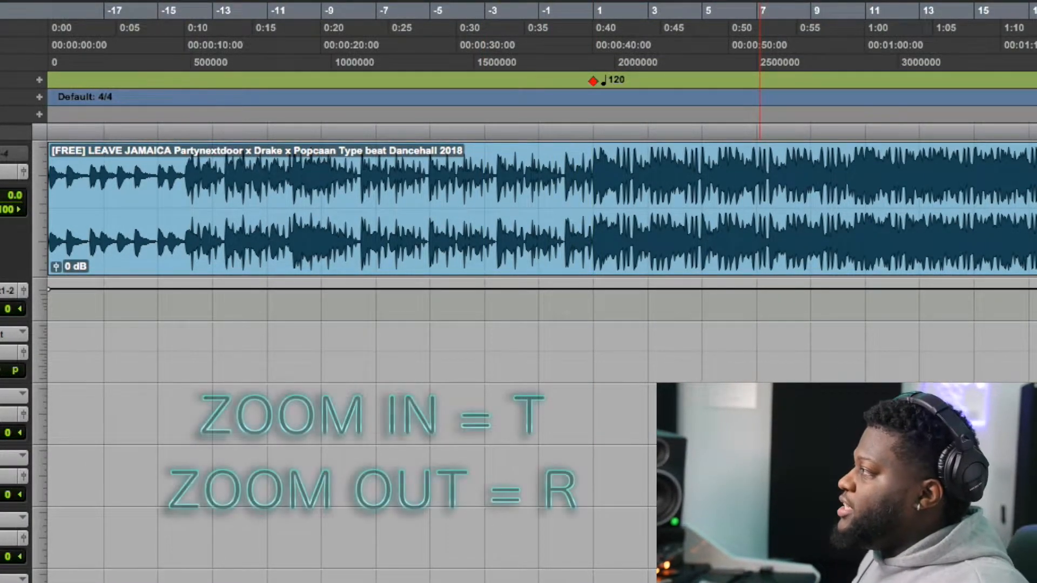
{"action": "key", "text": "t"}
{"action": "key", "text": "t"}
{"action": "key", "text": "t"}
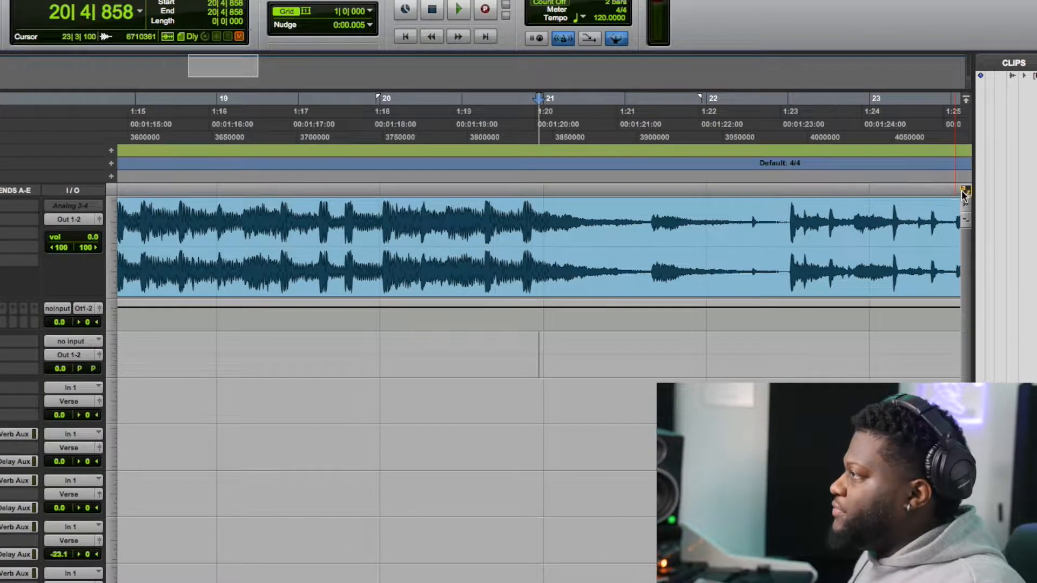
{"action": "key", "text": "r"}
{"action": "key", "text": "r"}
{"action": "key", "text": "r"}
{"action": "key", "text": "r"}
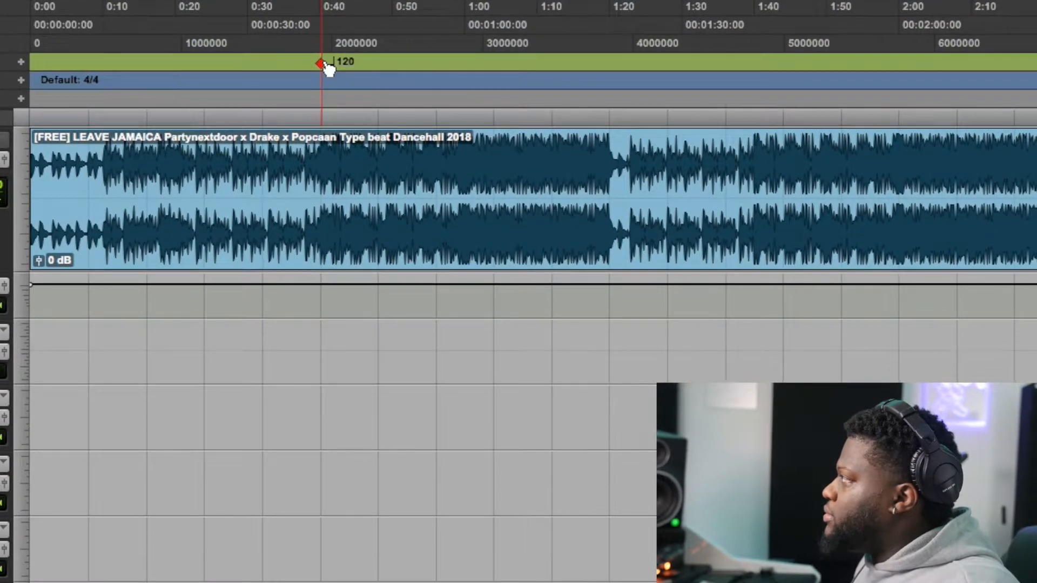
Align the song start tempo marker with the first transient of the drop in the beat's waveform
{"action": "left_click", "coordinate": [320, 123]}
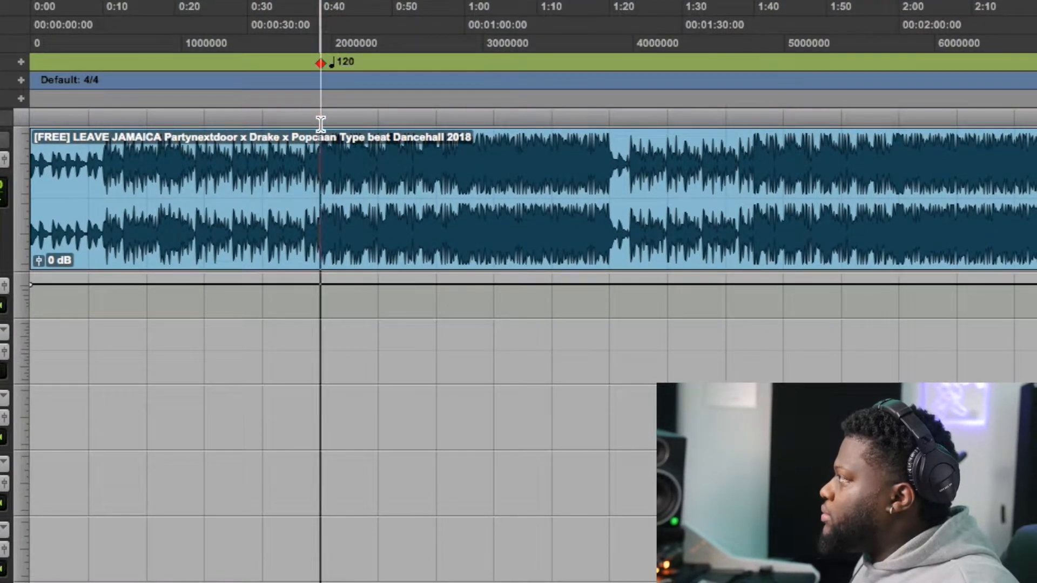
{"action": "key", "text": "t"}
{"action": "key", "text": "t"}
{"action": "key", "text": "t"}
{"action": "key", "text": "t"}
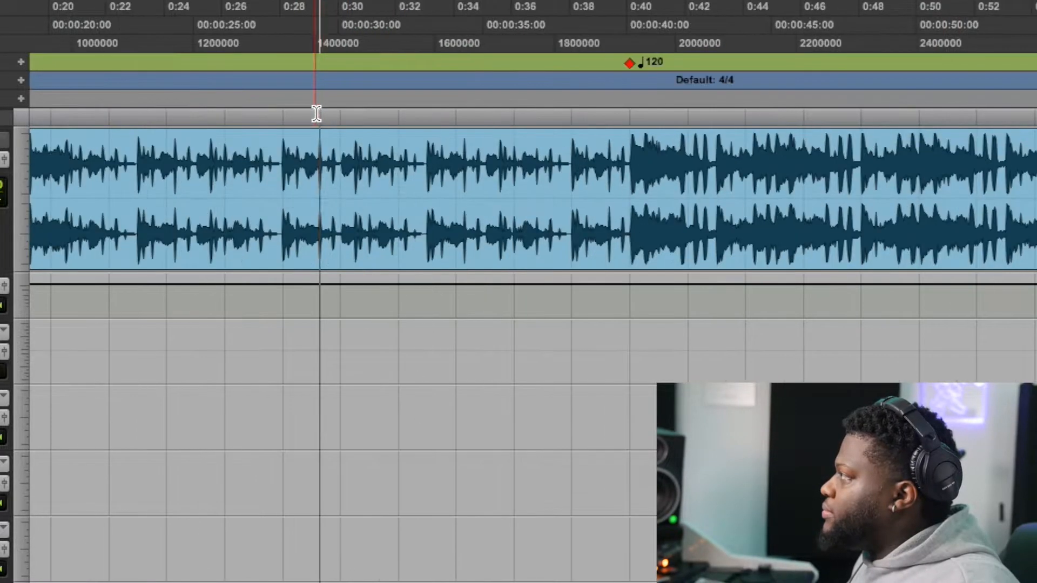
{"action": "key", "text": "t"}
{"action": "key", "text": "t"}
{"action": "key", "text": "t"}
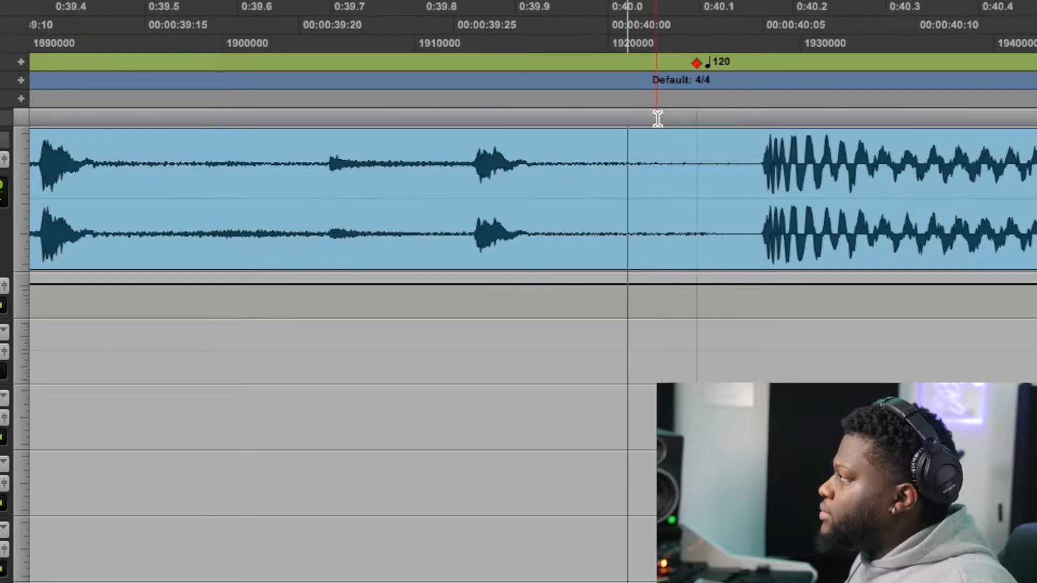
{"action": "left_click", "coordinate": [697, 62]}
{"action": "left_click_drag", "start_coordinate": [696, 62], "coordinate": [761, 62]}
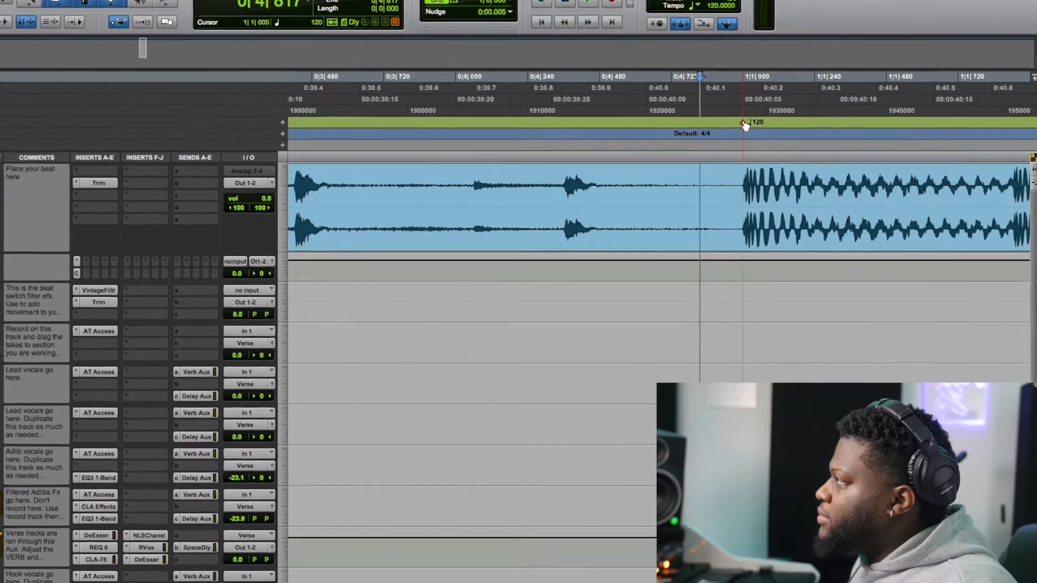
Fine-tune the tempo marker at close range so it sits exactly on the onset of the drop
{"action": "key", "text": "t"}
{"action": "key", "text": "t"}
{"action": "key", "text": "t"}
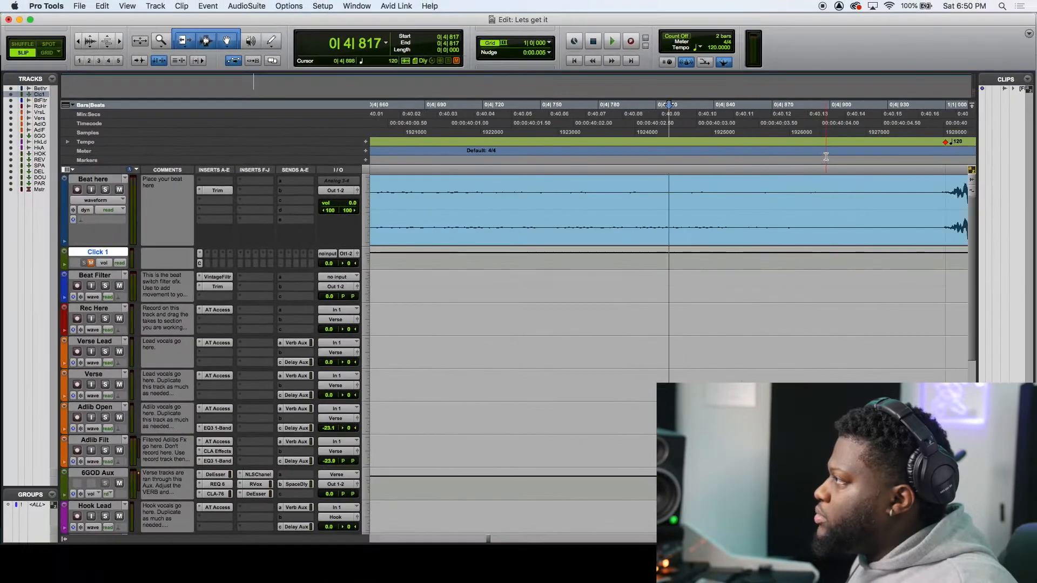
{"action": "left_click_drag", "start_coordinate": [946, 142], "coordinate": [947, 141]}
{"action": "key", "text": "r"}
{"action": "key", "text": "r"}
{"action": "key", "text": "r"}
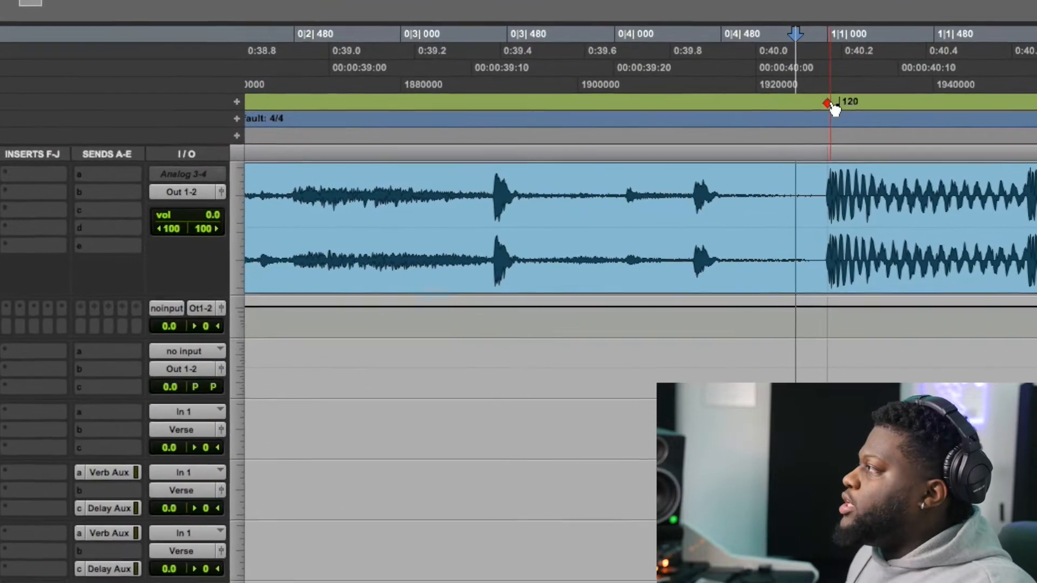
{"action": "double_click", "coordinate": [793, 111]}
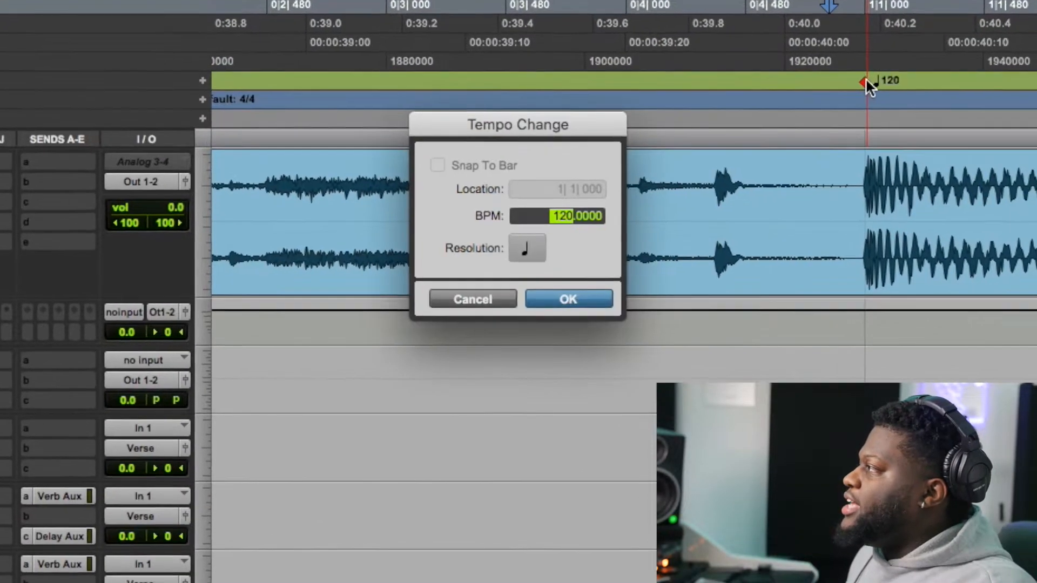
{"action": "key", "text": "t"}
{"action": "key", "text": "t"}
{"action": "key", "text": "t"}
{"action": "left_click", "coordinate": [475, 297]}
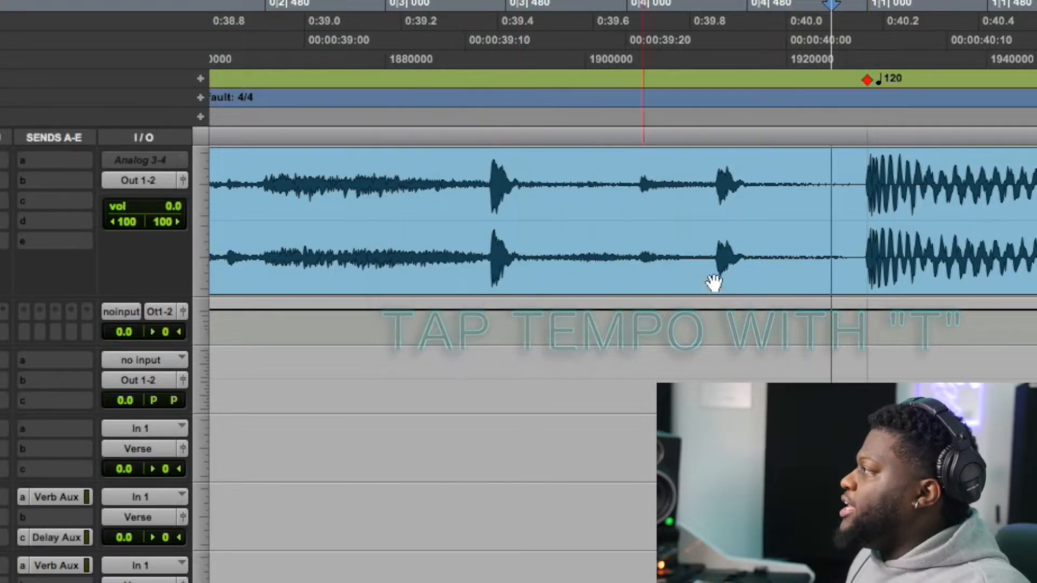
Play the beat from just before the drop and set the tempo marker to 96 BPM
{"action": "key", "text": "r"}
{"action": "key", "text": "r"}
{"action": "key", "text": "r"}
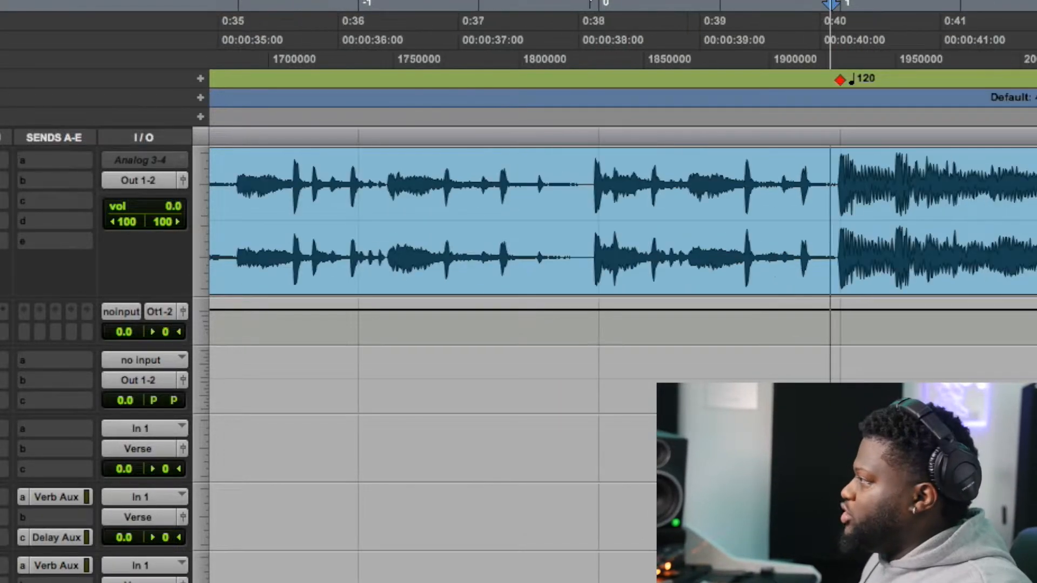
{"action": "left_click", "coordinate": [807, 367]}
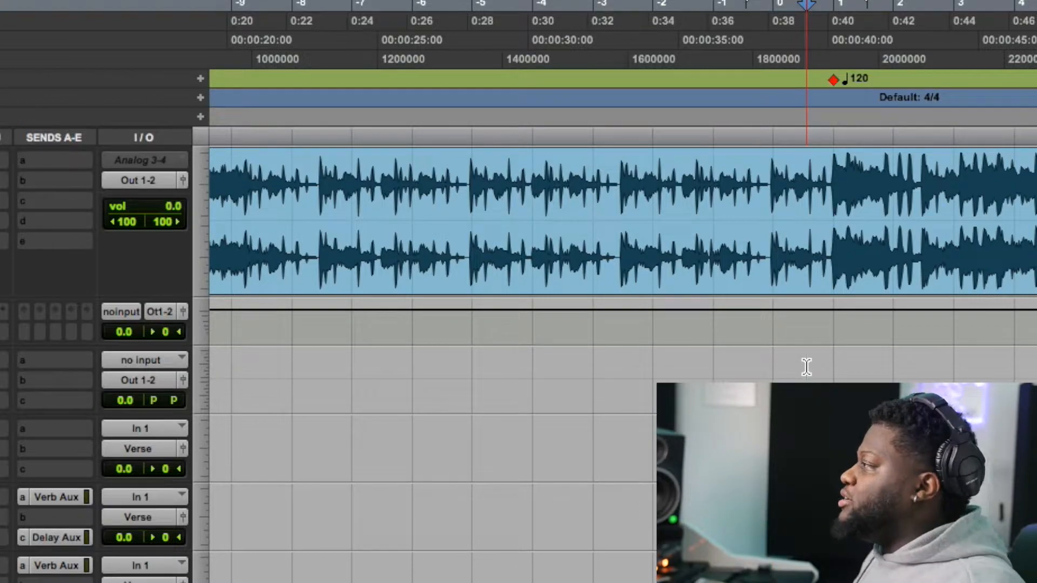
{"action": "key", "text": "space"}
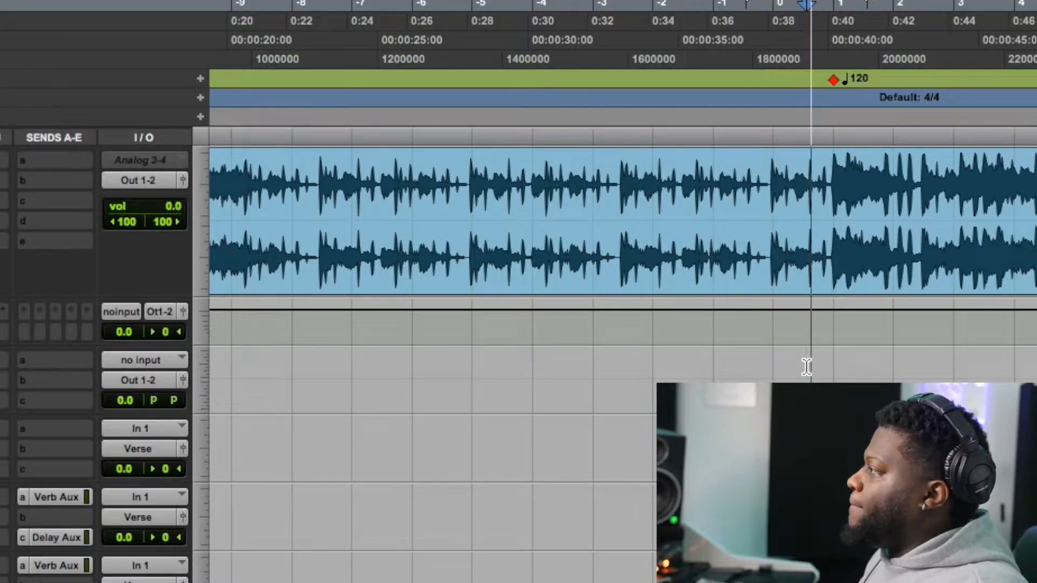
{"action": "double_click", "coordinate": [835, 76]}
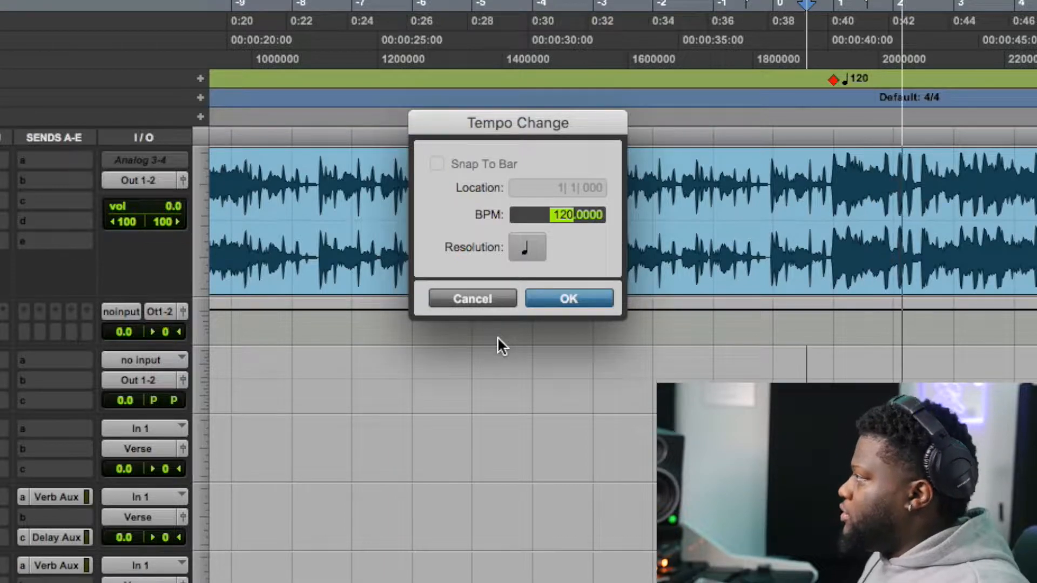
{"action": "type", "text": "96"}
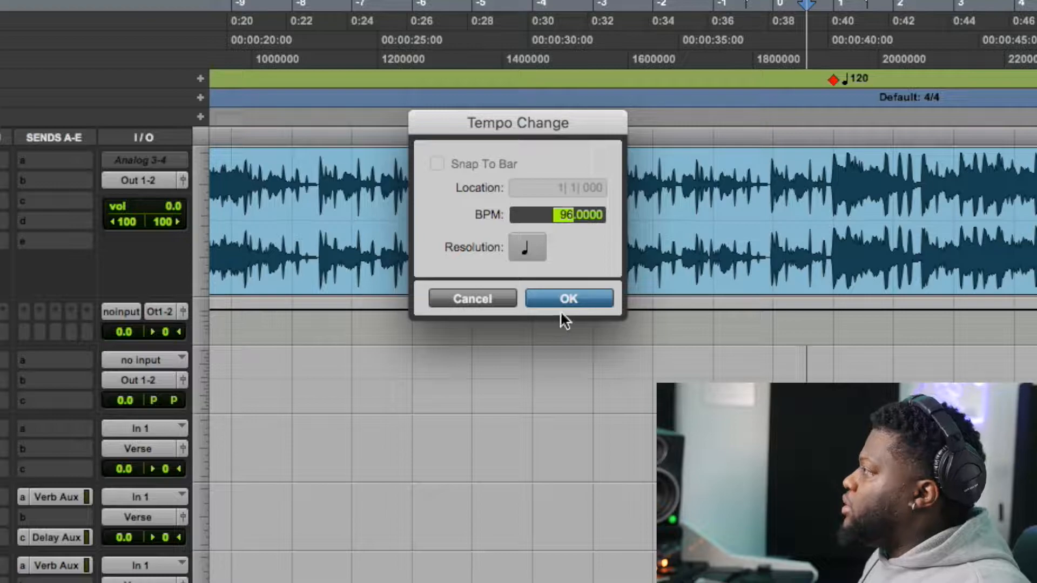
{"action": "left_click", "coordinate": [569, 299]}
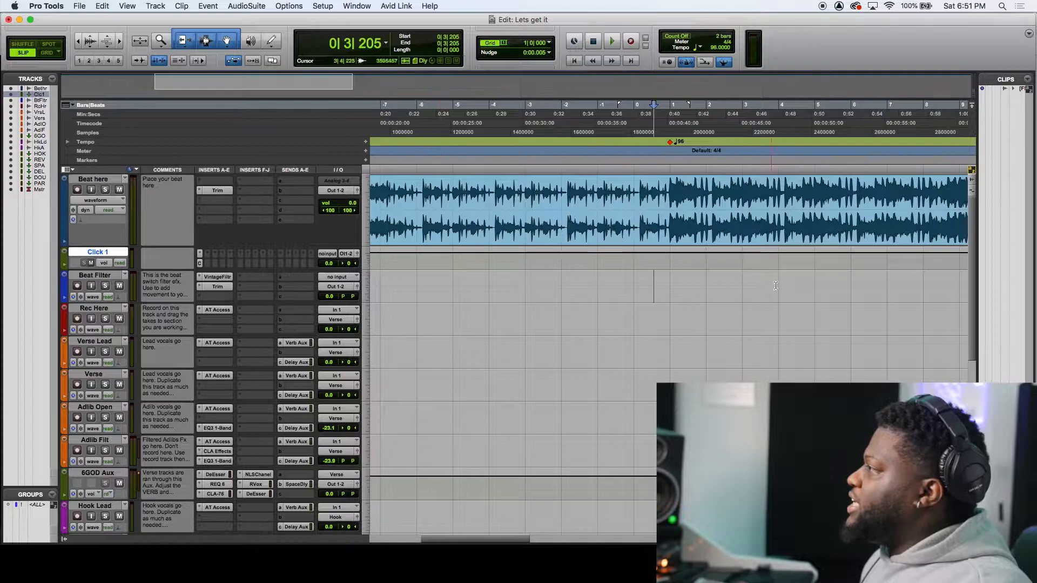
Play the beat with the click from about bar -1 through the drop to check that the tempo lines up
{"action": "left_click", "coordinate": [623, 284]}
{"action": "key", "text": "space"}
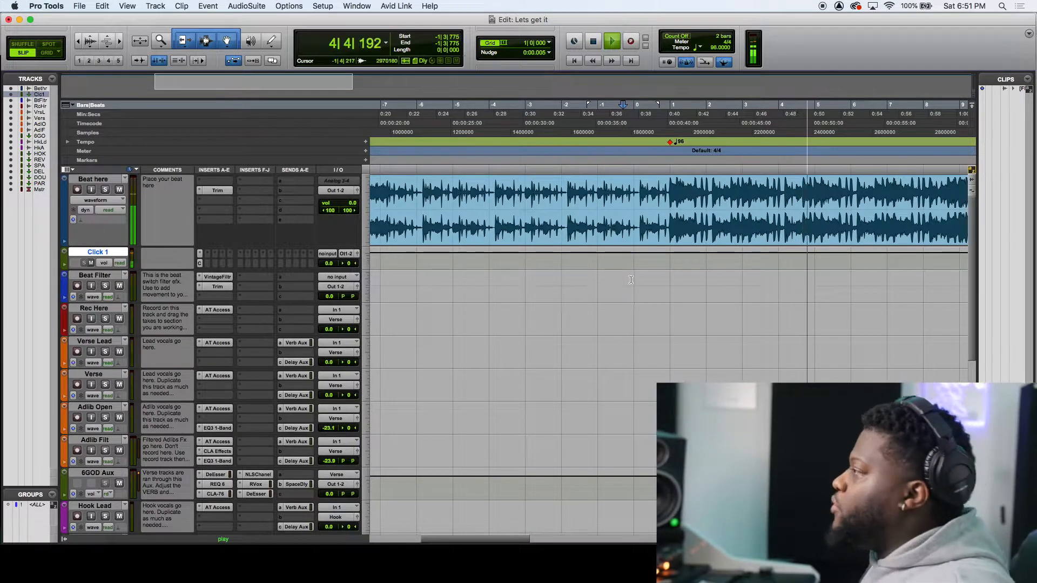
{"action": "key", "text": "space"}
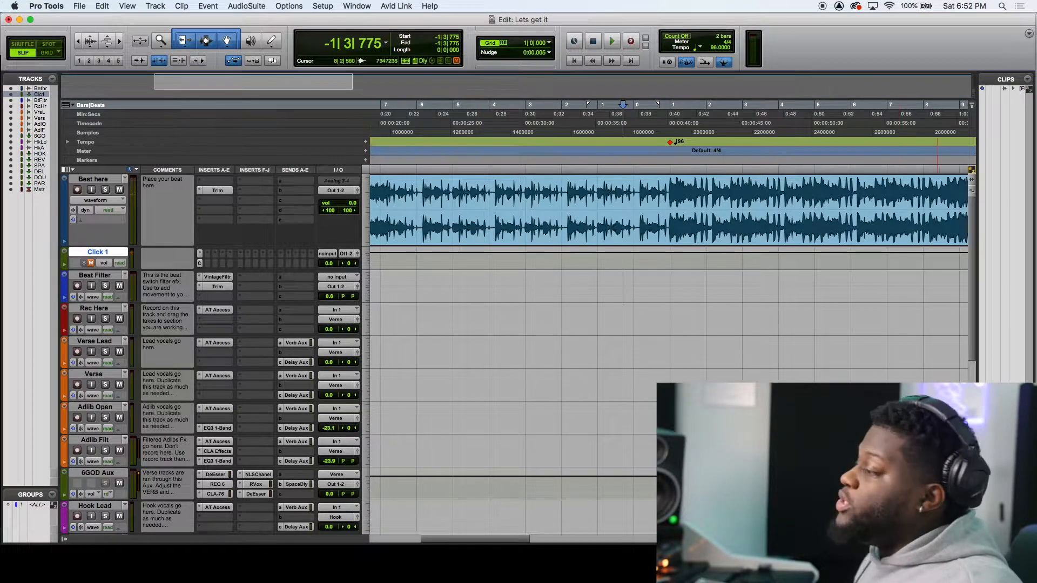
{"action": "key", "text": "r"}
{"action": "key", "text": "r"}
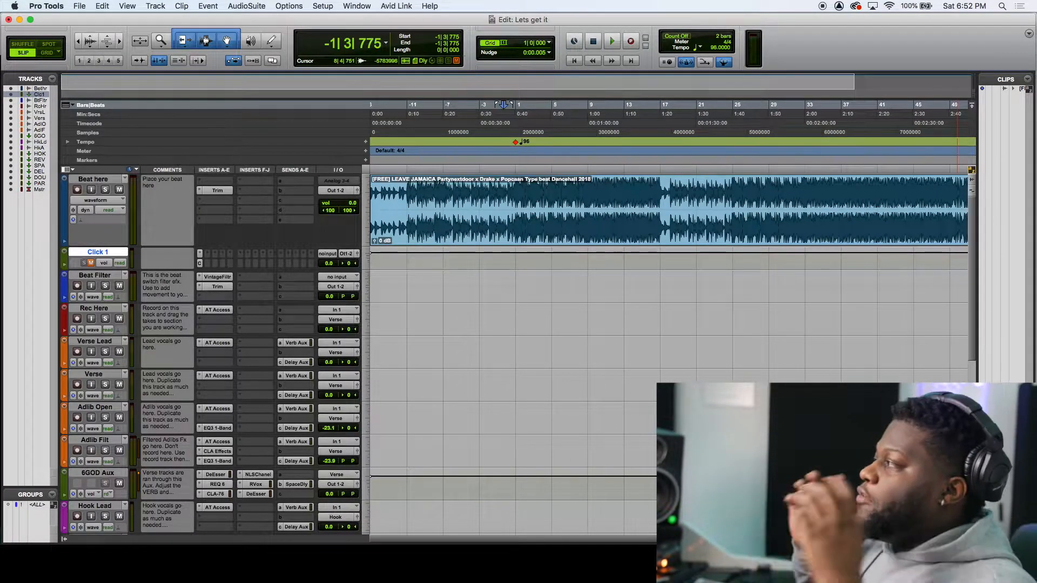
{"action": "left_click", "coordinate": [371, 274]}
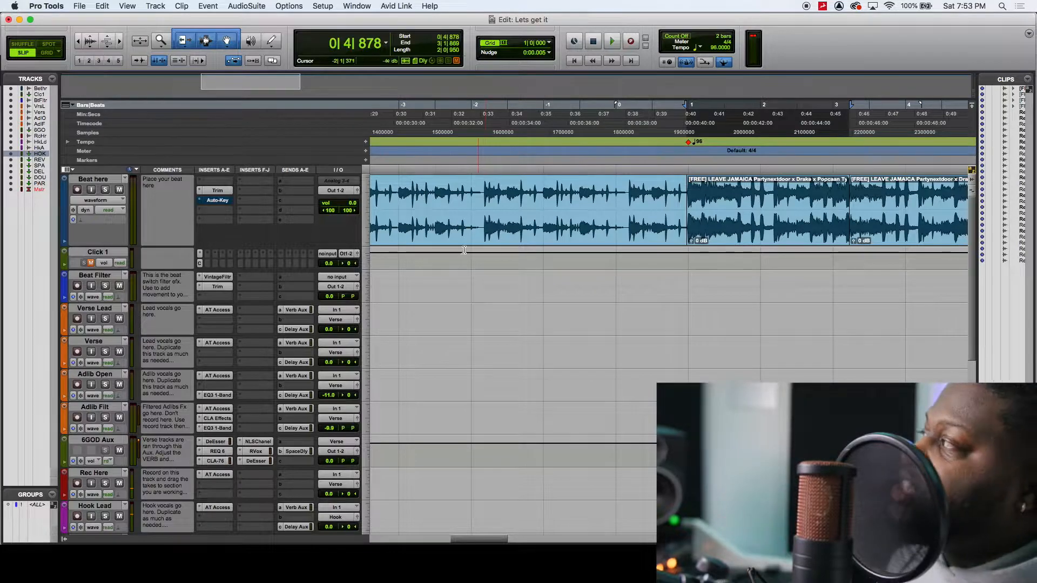
Open the playback engine settings and review the available hardware buffer sizes
{"action": "left_click", "coordinate": [323, 6]}
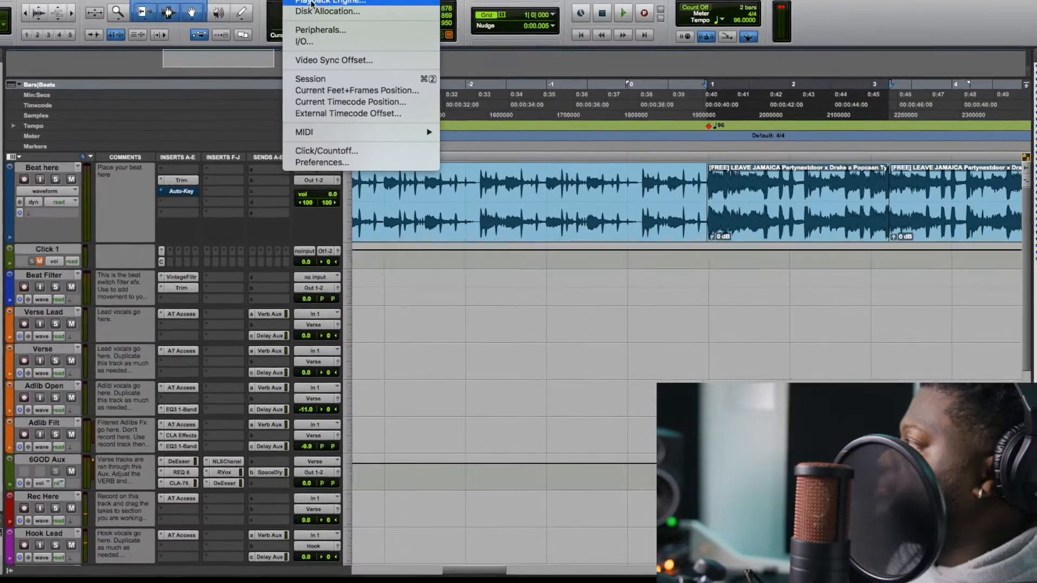
{"action": "left_click", "coordinate": [312, 3]}
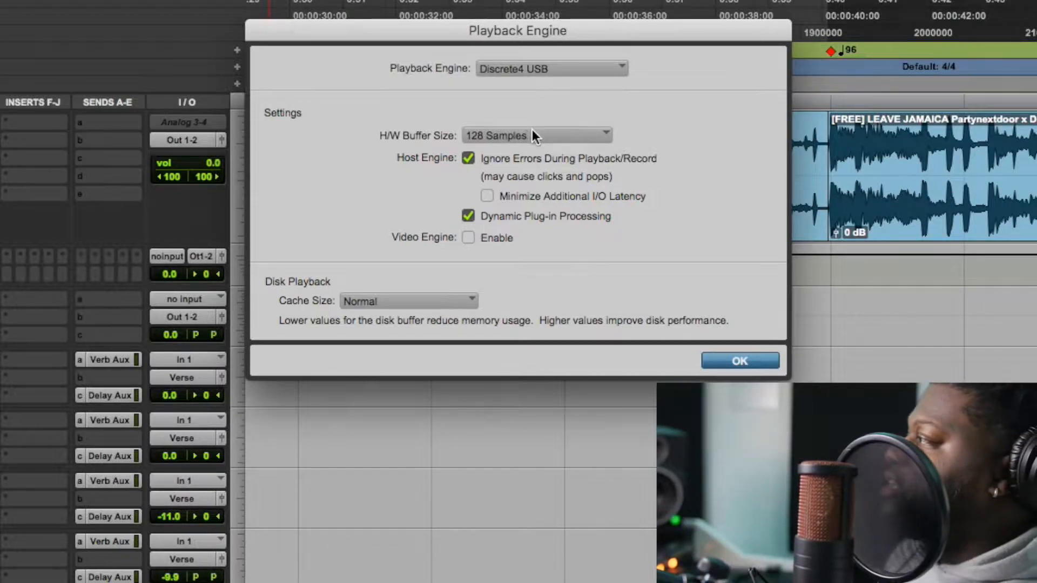
{"action": "left_click", "coordinate": [557, 135]}
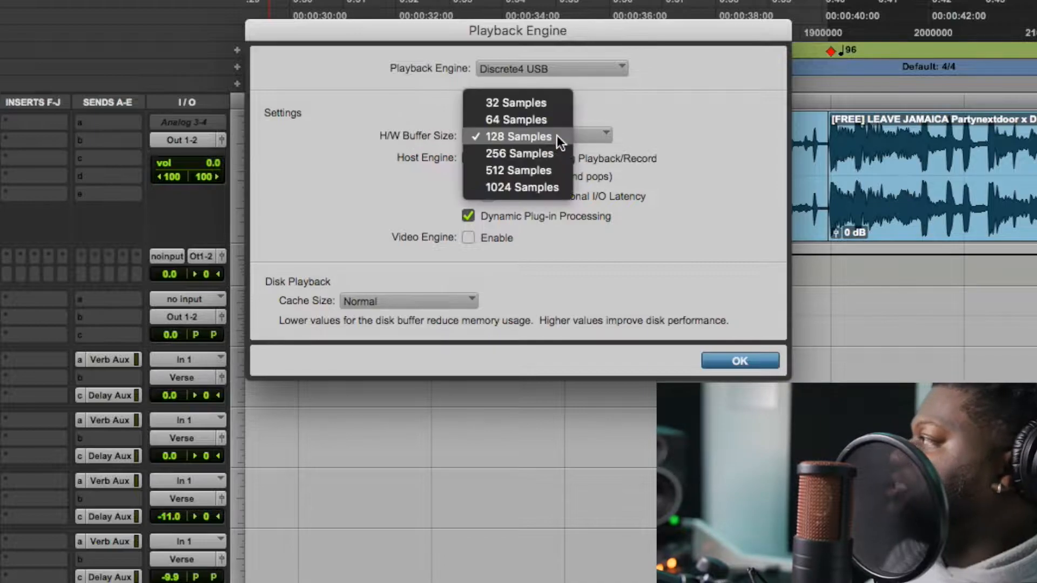
{"action": "left_click", "coordinate": [695, 107]}
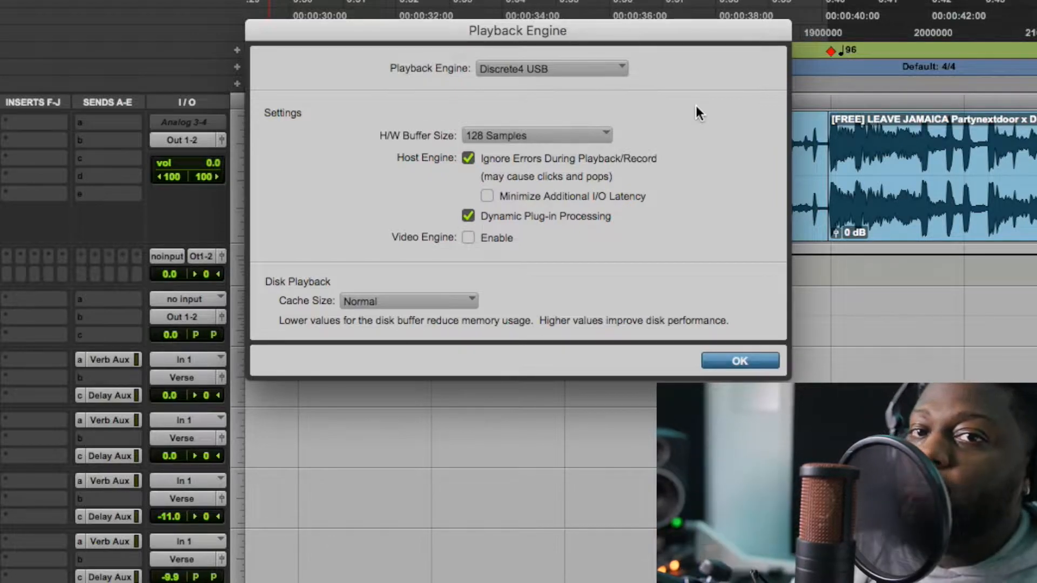
{"action": "left_click", "coordinate": [569, 139]}
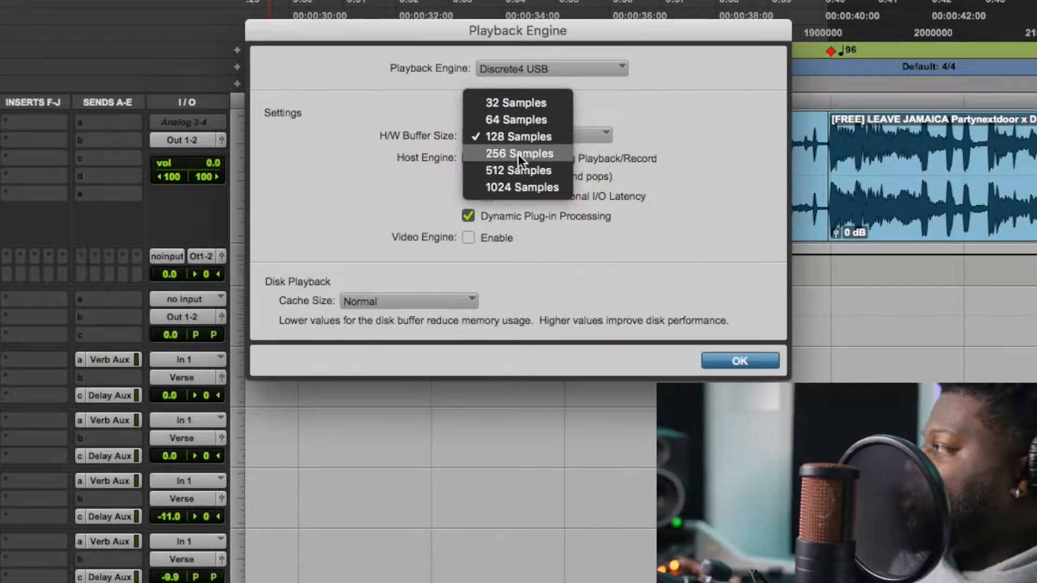
{"action": "left_click", "coordinate": [696, 110]}
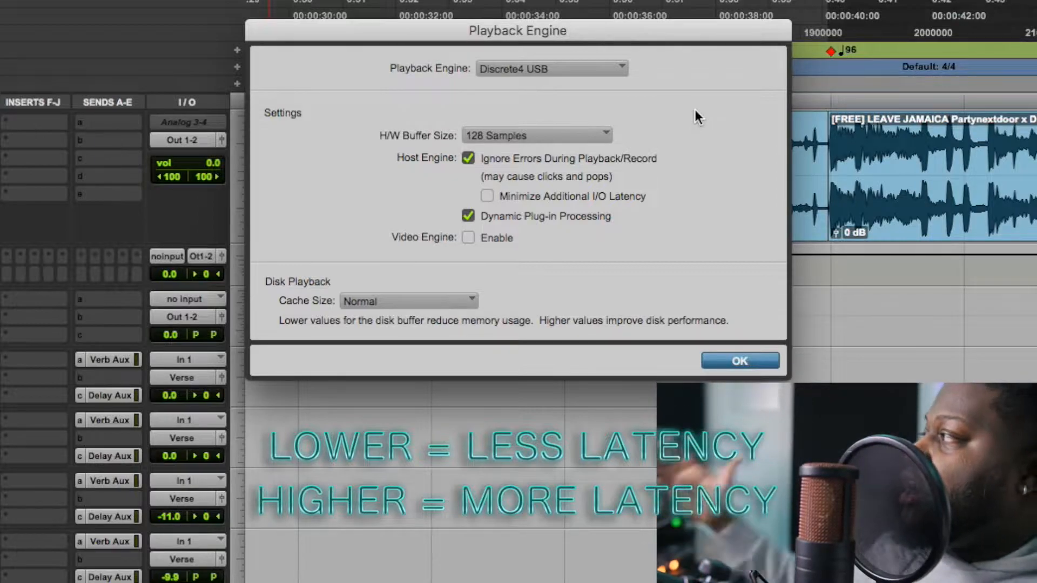
Try a hardware buffer size of 1024 samples in the playback engine settings
{"action": "left_click", "coordinate": [588, 139]}
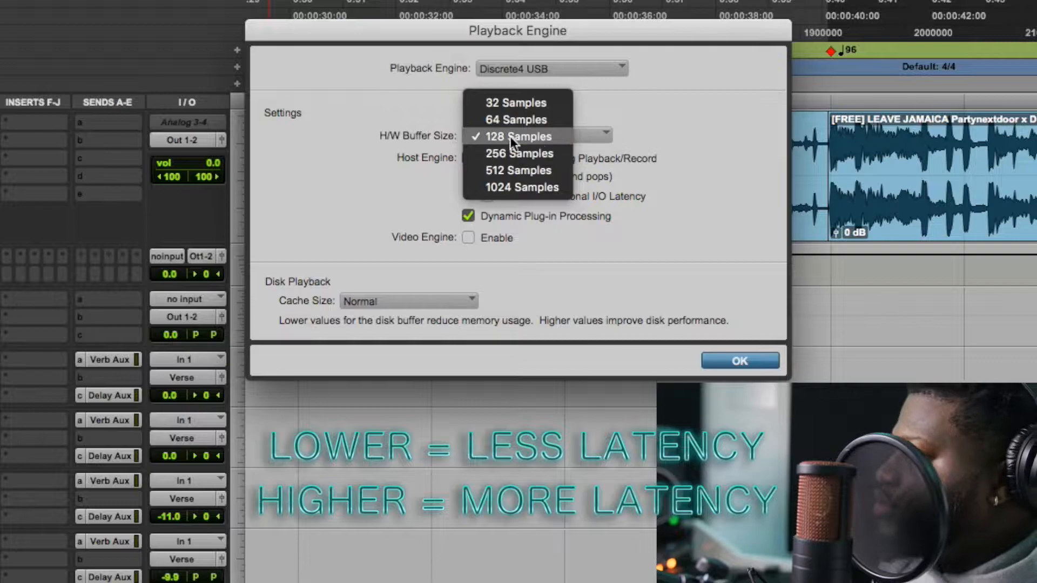
{"action": "left_click", "coordinate": [529, 135]}
{"action": "left_click", "coordinate": [546, 132]}
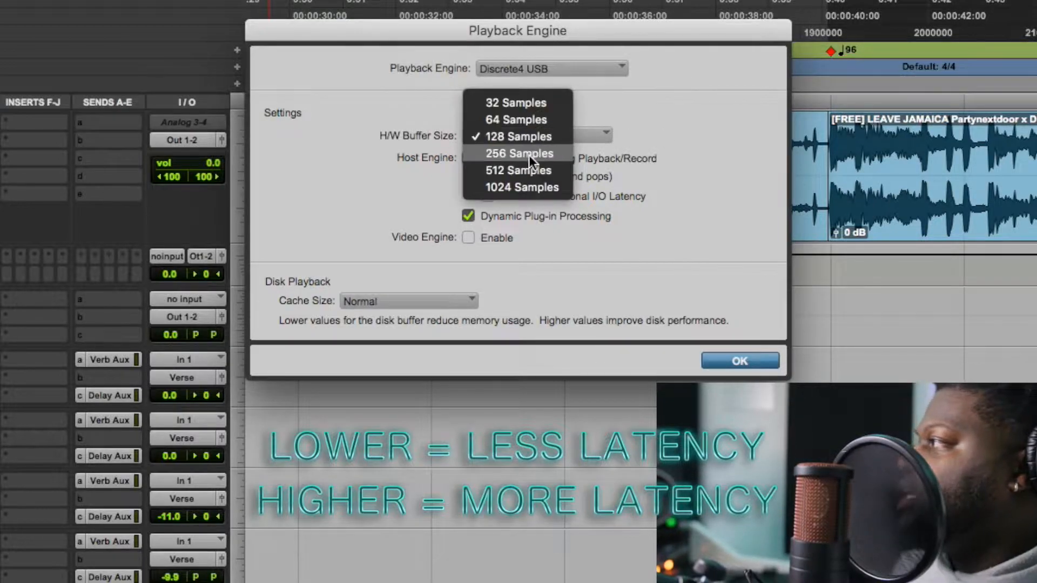
{"action": "left_click", "coordinate": [579, 130]}
{"action": "left_click", "coordinate": [580, 135]}
{"action": "left_click", "coordinate": [540, 171]}
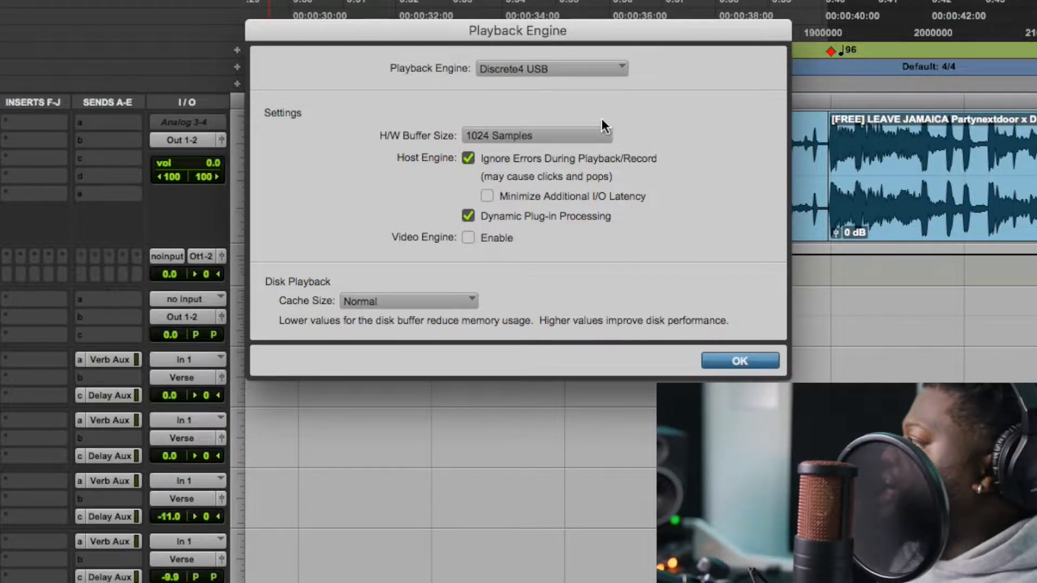
Set the hardware buffer size to 128 samples for recording and accept the playback engine settings
{"action": "left_click", "coordinate": [589, 135]}
{"action": "left_click", "coordinate": [530, 85]}
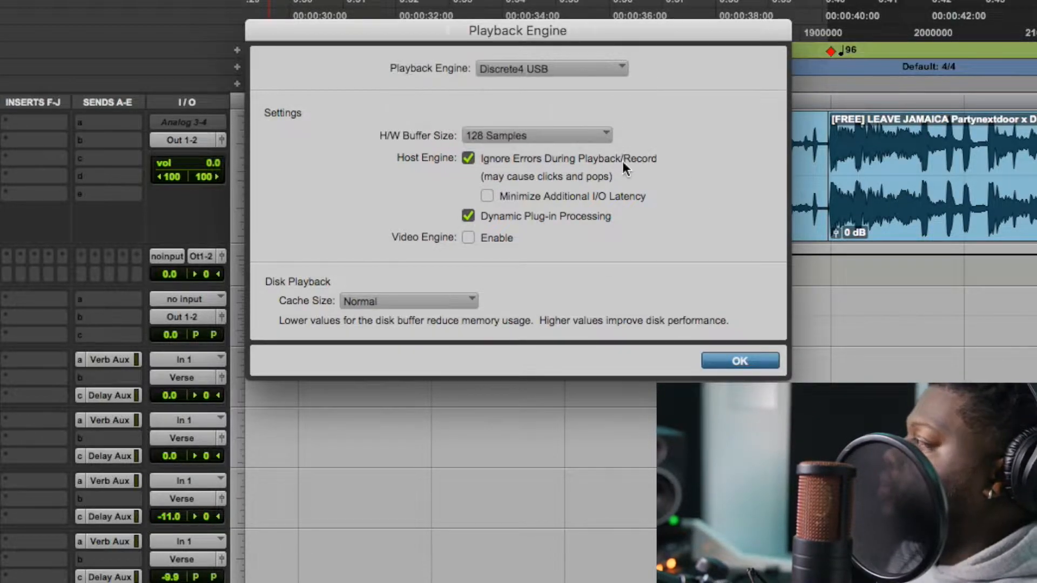
{"action": "left_click", "coordinate": [549, 137]}
{"action": "left_click", "coordinate": [530, 148]}
{"action": "left_click", "coordinate": [565, 133]}
{"action": "left_click", "coordinate": [556, 120]}
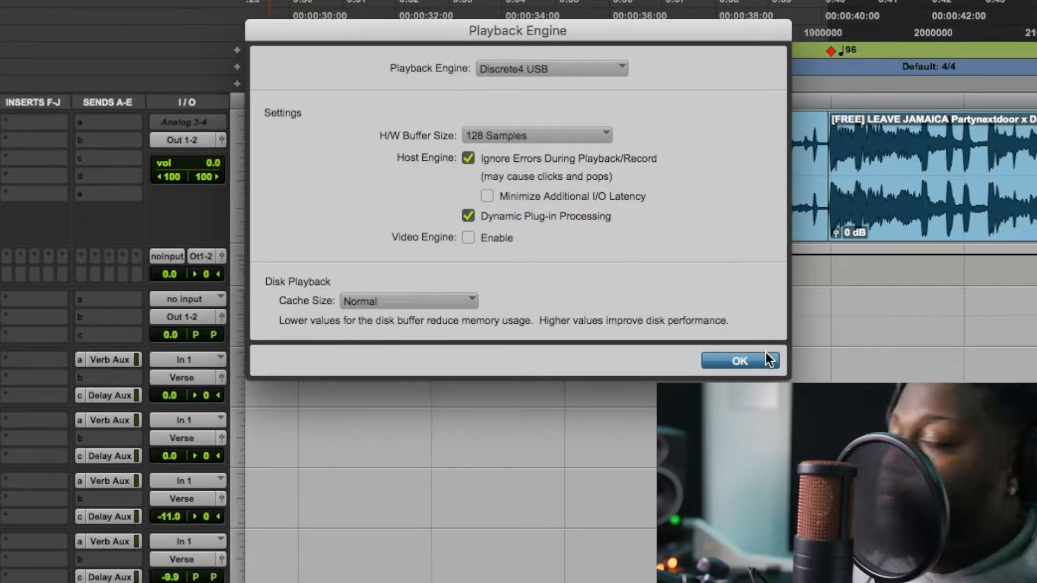
{"action": "left_click", "coordinate": [740, 360]}
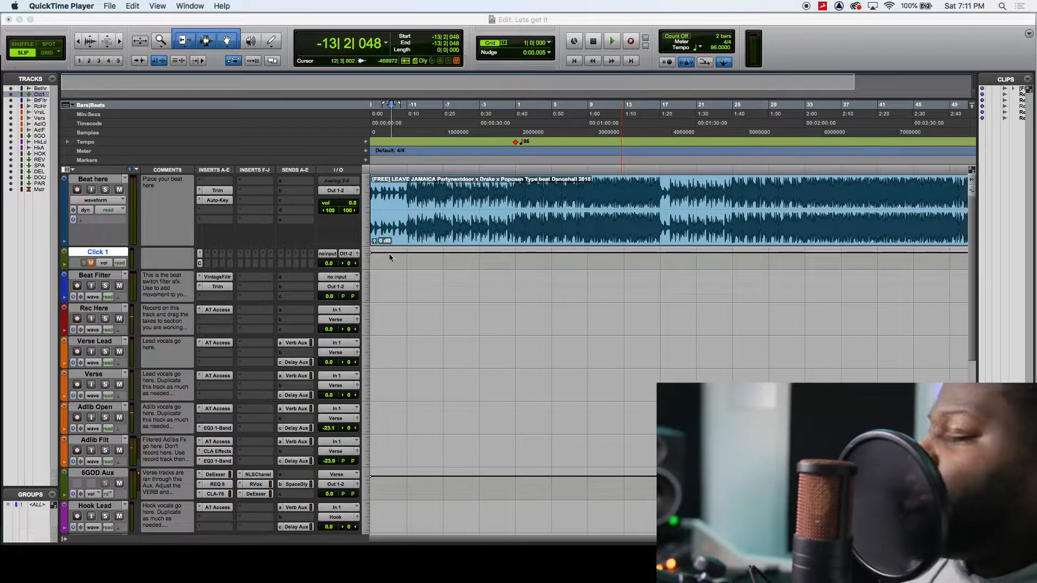
Set the input of the Rec Here track to interface channel In 1 (Mono)
{"action": "left_click", "coordinate": [336, 311]}
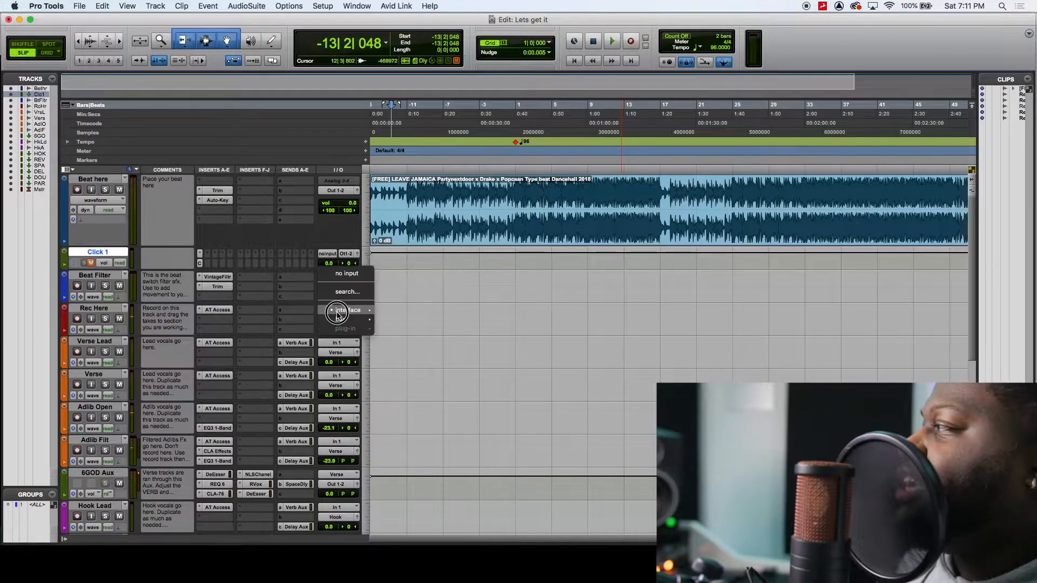
{"action": "mouse_move", "coordinate": [345, 310]}
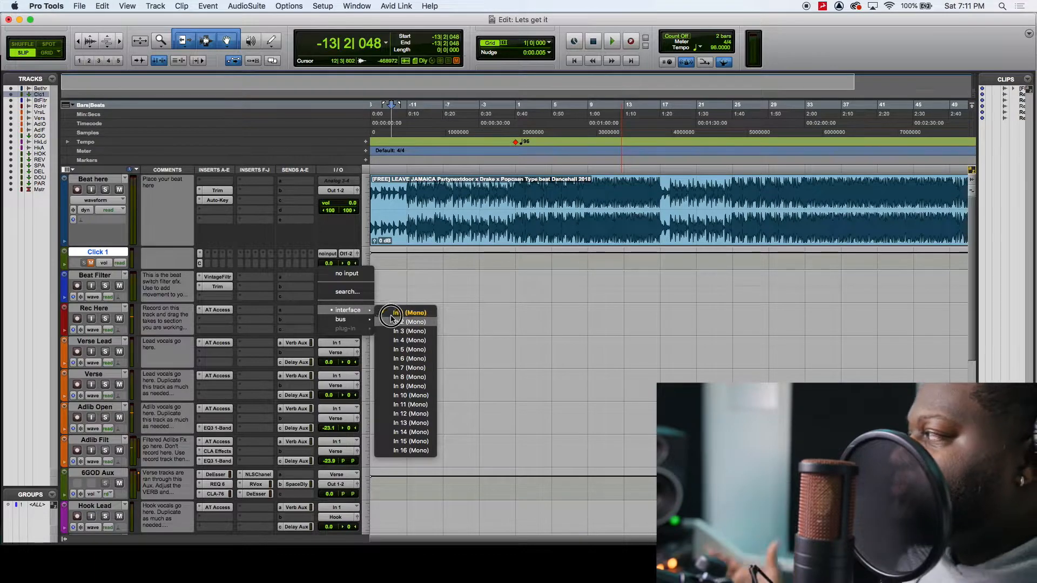
{"action": "left_click", "coordinate": [408, 314]}
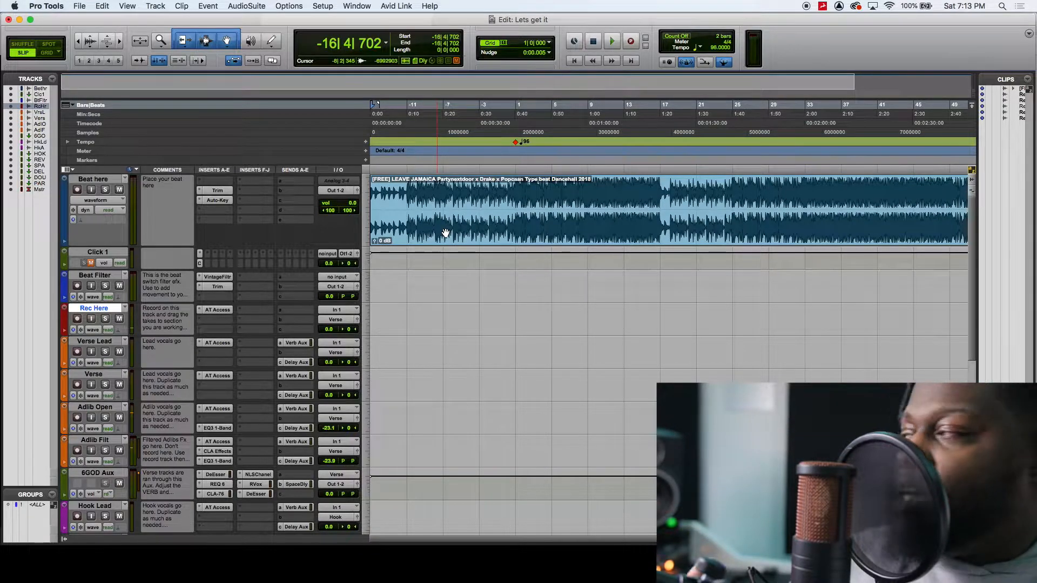
Open Auto-Tune Access on the Rec Here track, look at its key and scale settings, and close it
{"action": "left_click", "coordinate": [218, 345]}
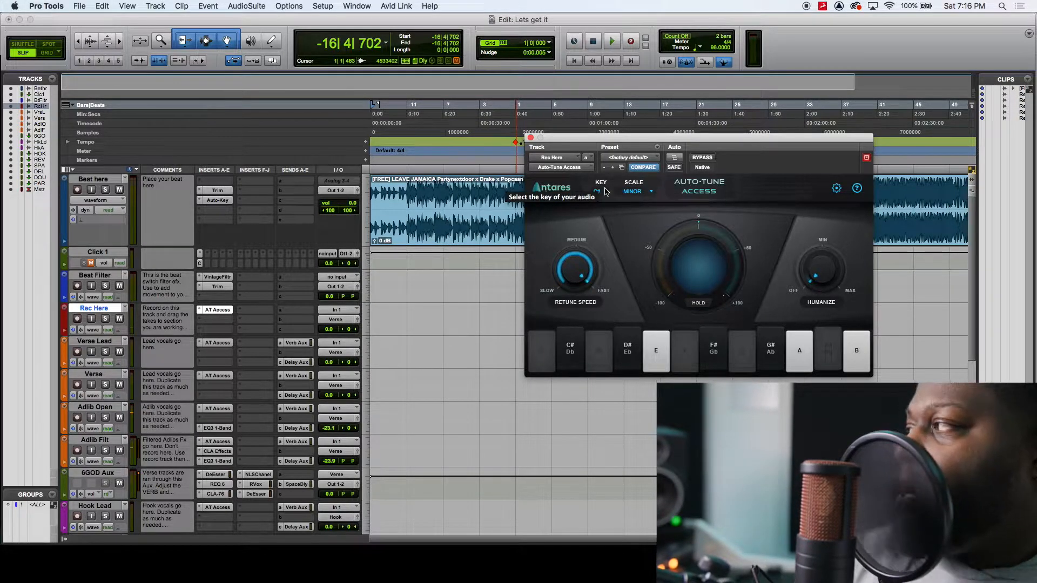
{"action": "left_click", "coordinate": [475, 319]}
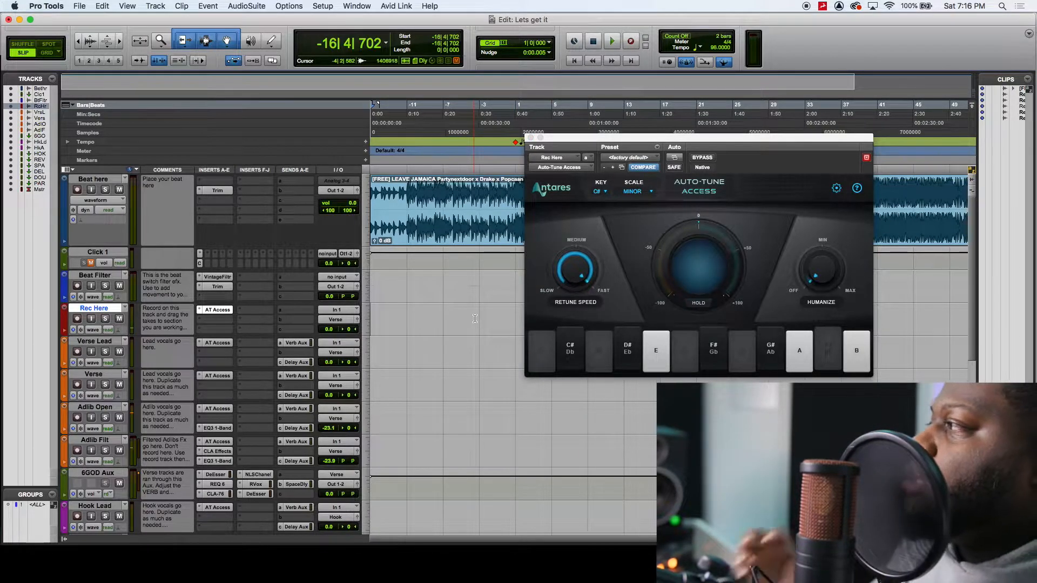
{"action": "left_click", "coordinate": [530, 139]}
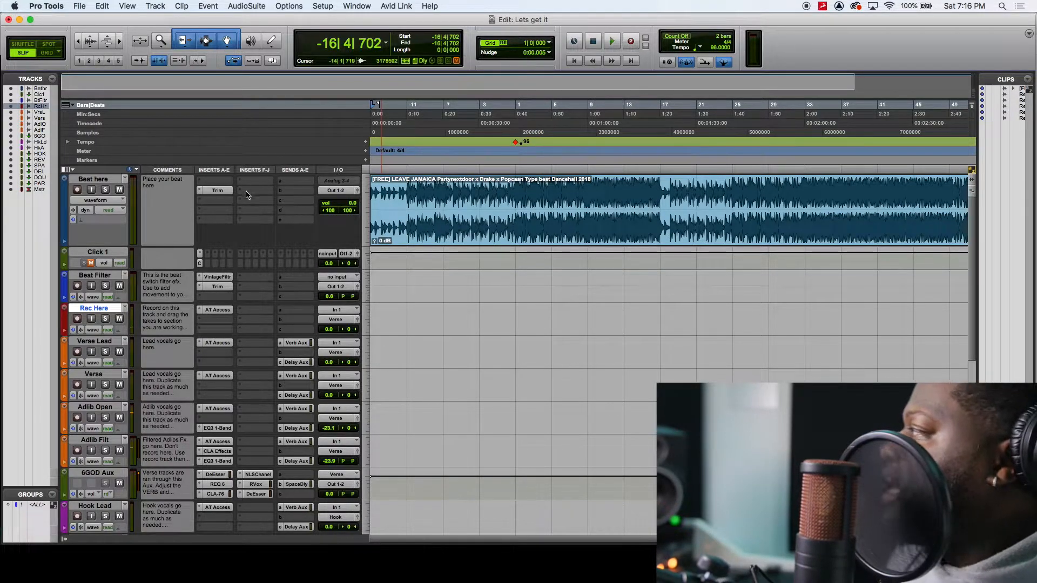
Insert the stereo Auto-Key pitch plug-in below Trim on the Beat here track
{"action": "left_click", "coordinate": [218, 204]}
{"action": "mouse_move", "coordinate": [222, 200]}
{"action": "mouse_move", "coordinate": [332, 221]}
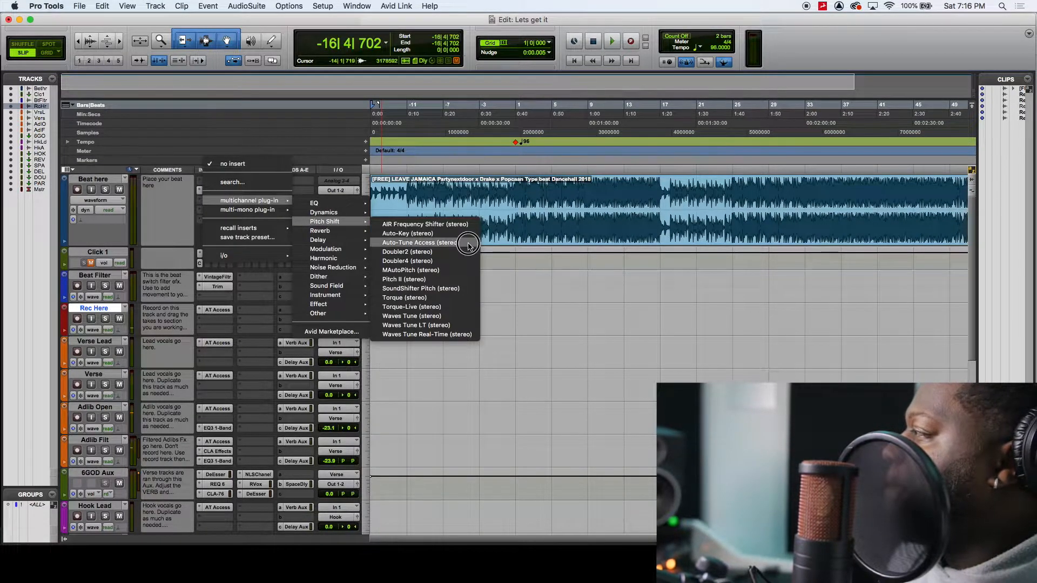
{"action": "left_click", "coordinate": [427, 234]}
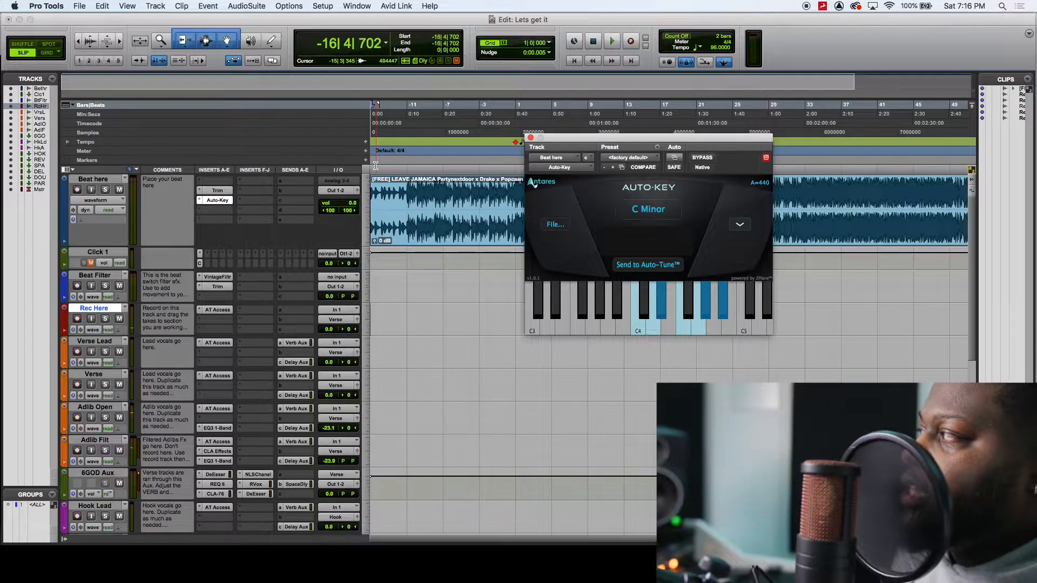
Play the beat from the start so Auto-Key detects its key, and send that key to Auto-Tune
{"action": "key", "text": "space"}
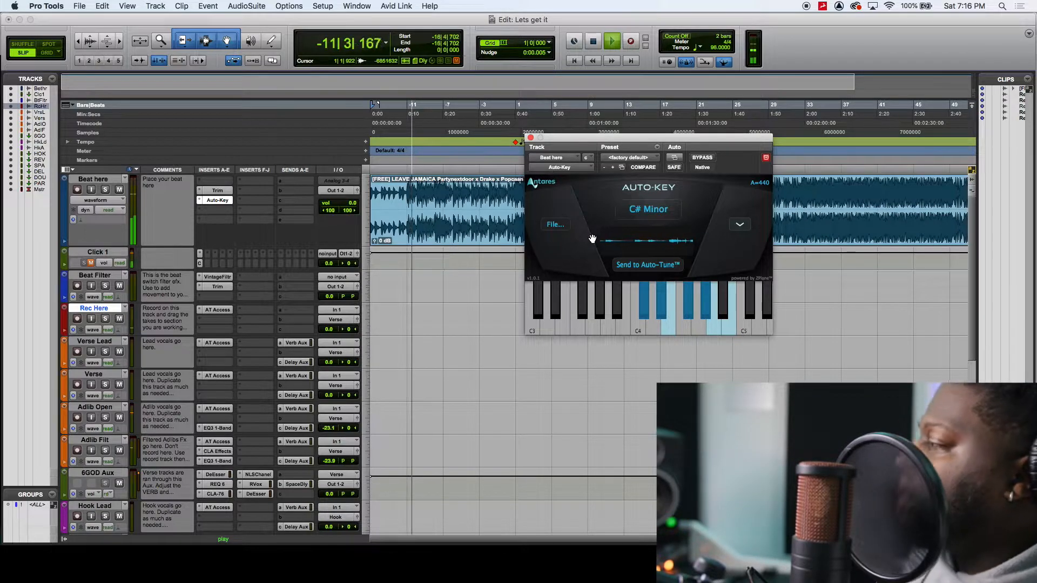
{"action": "key", "text": "space"}
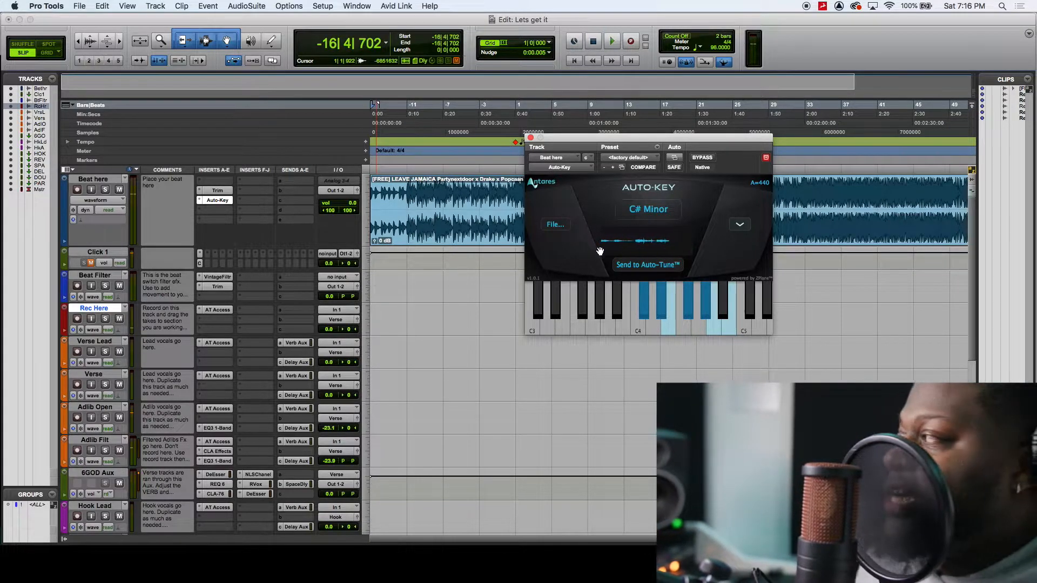
{"action": "left_click", "coordinate": [660, 269]}
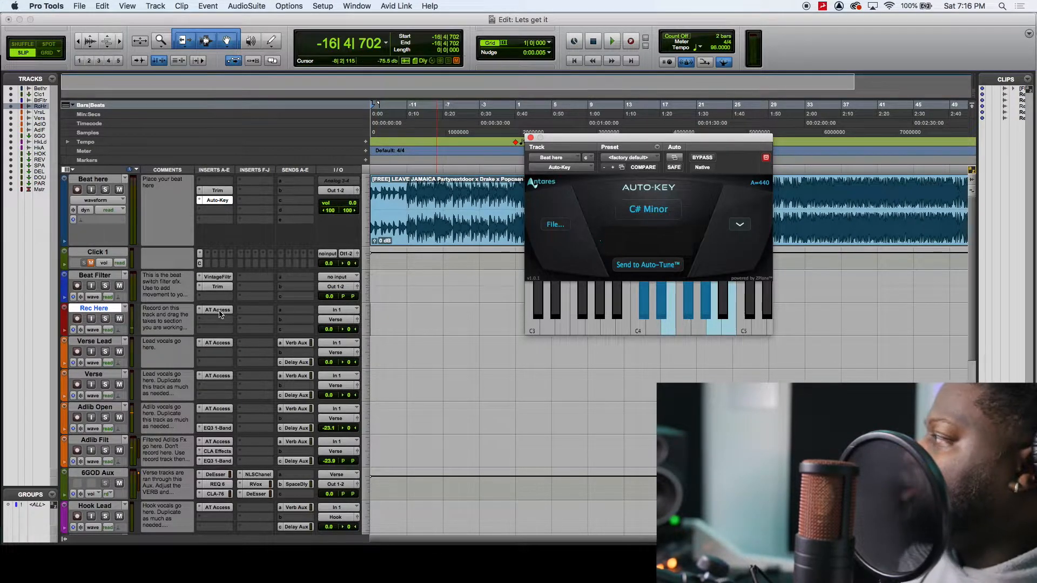
Check the key and scale received by Auto-Tune Access on the Rec Here track, and close the plug-in
{"action": "left_click", "coordinate": [220, 314]}
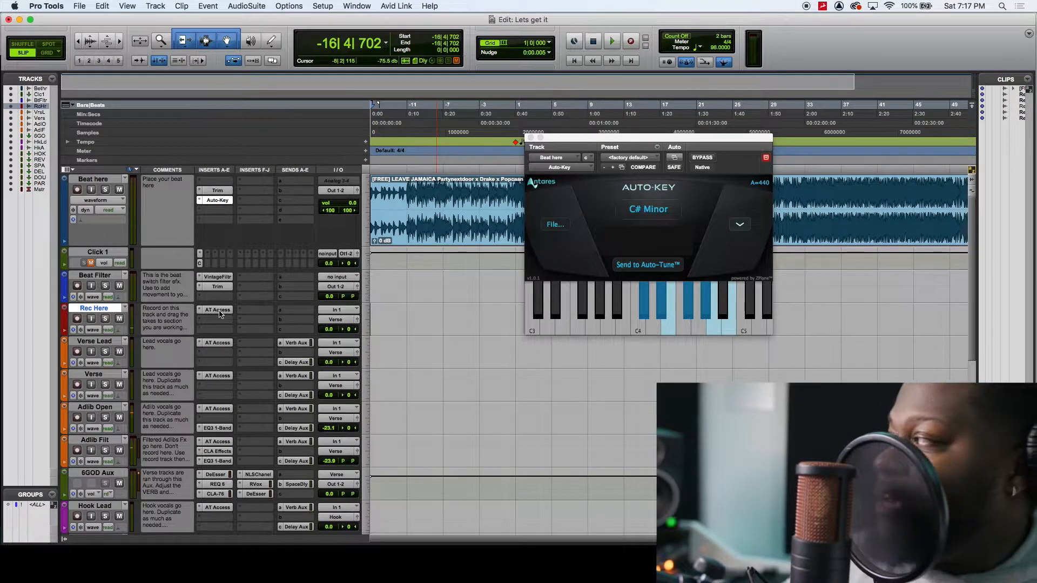
{"action": "left_click", "coordinate": [219, 311]}
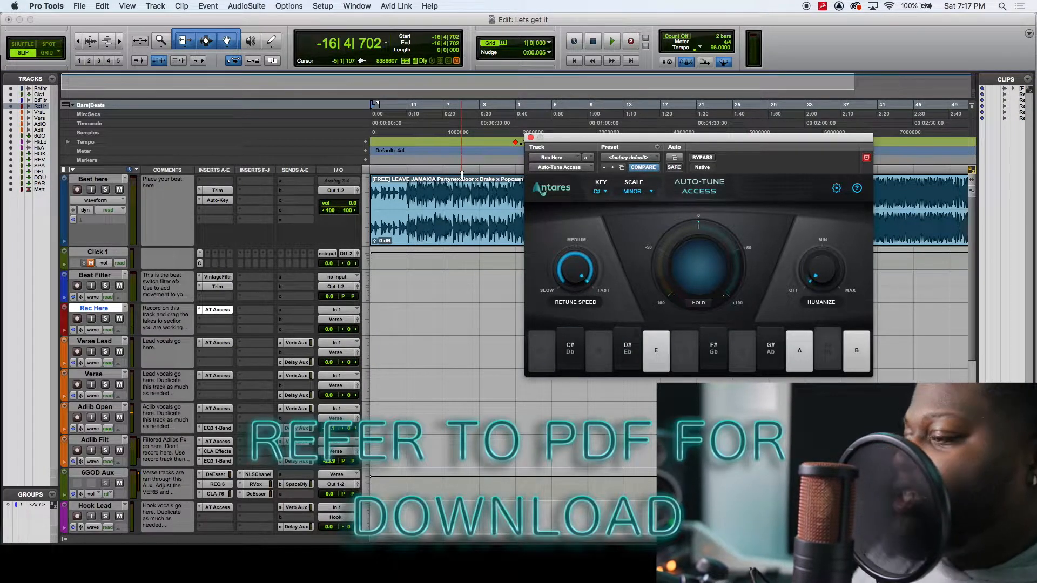
{"action": "left_click", "coordinate": [531, 138]}
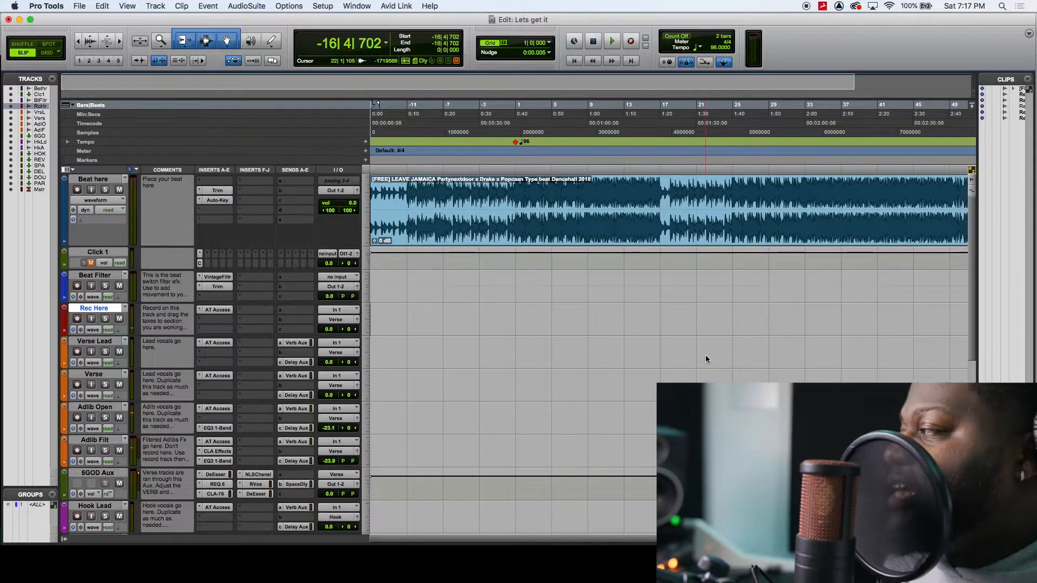
Switch to VirtualDJ, decline the new version, and load the [FREE] LEAVE JAMAICA beat from Downloads onto deck B for key and BPM analysis
{"action": "key", "text": "F4"}
{"action": "left_click", "coordinate": [660, 365]}
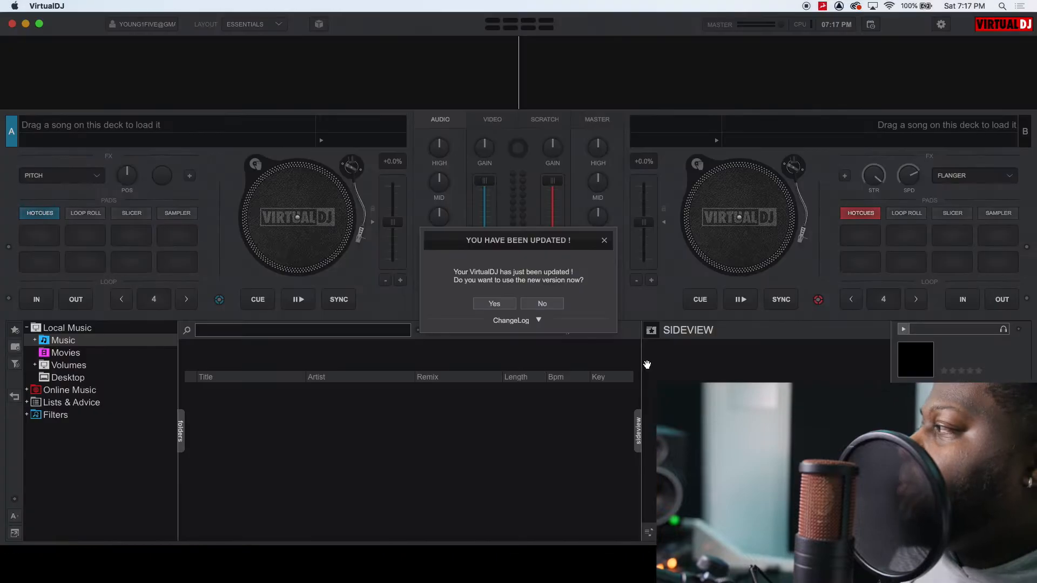
{"action": "left_click", "coordinate": [541, 303]}
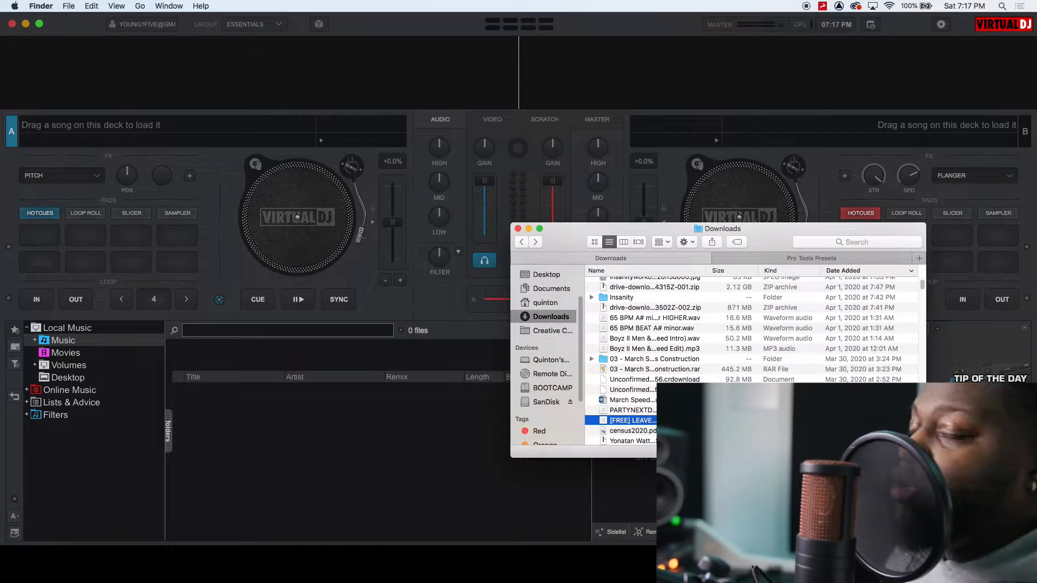
{"action": "left_click_drag", "start_coordinate": [643, 422], "coordinate": [783, 129]}
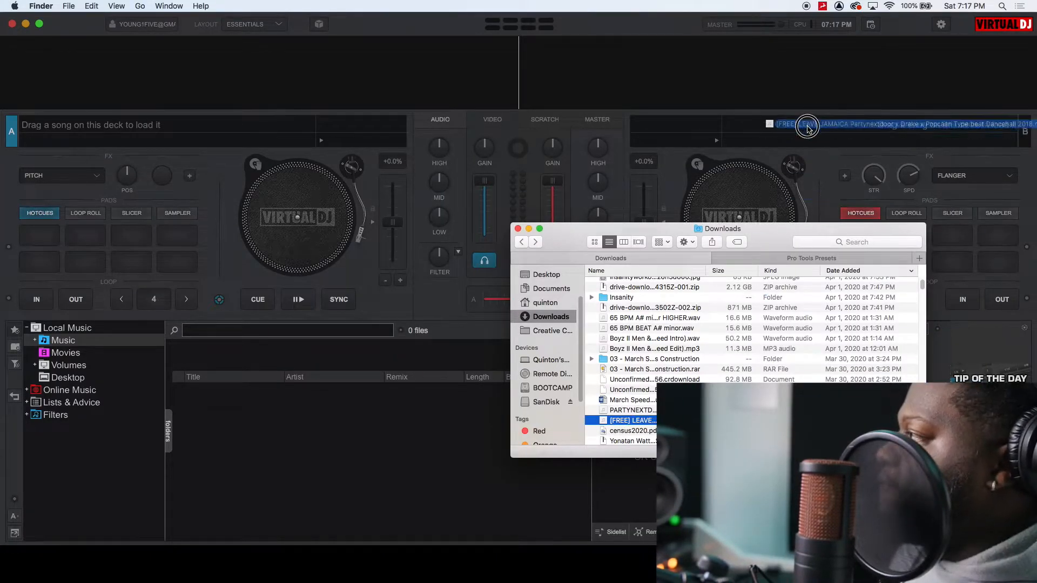
{"action": "left_click", "coordinate": [769, 153]}
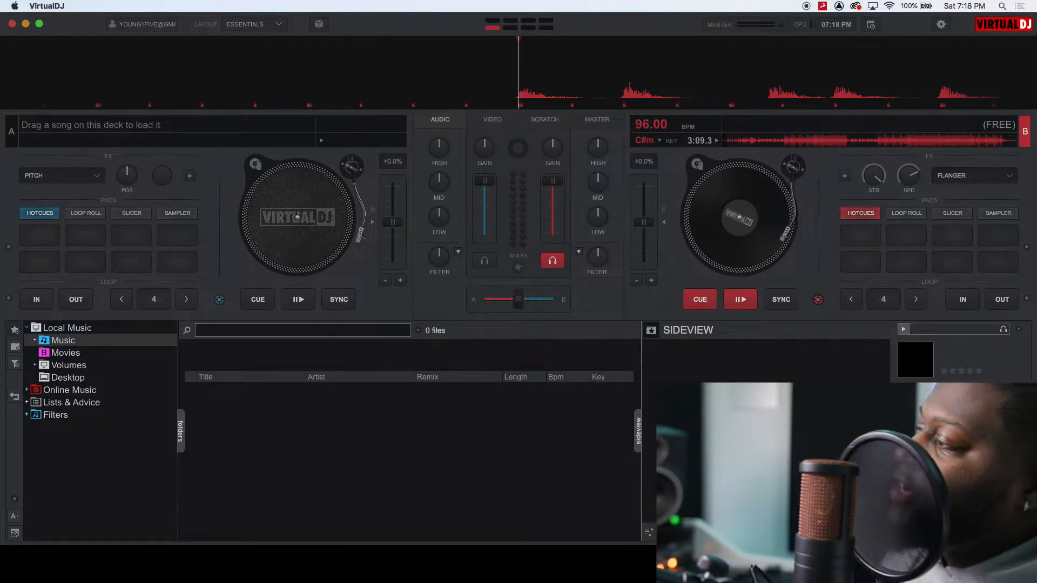
Switch to Chrome to view the audiokeychain.com song key finder, and return to Pro Tools
{"action": "key", "text": "super+Tab"}
{"action": "left_click", "coordinate": [224, 34]}
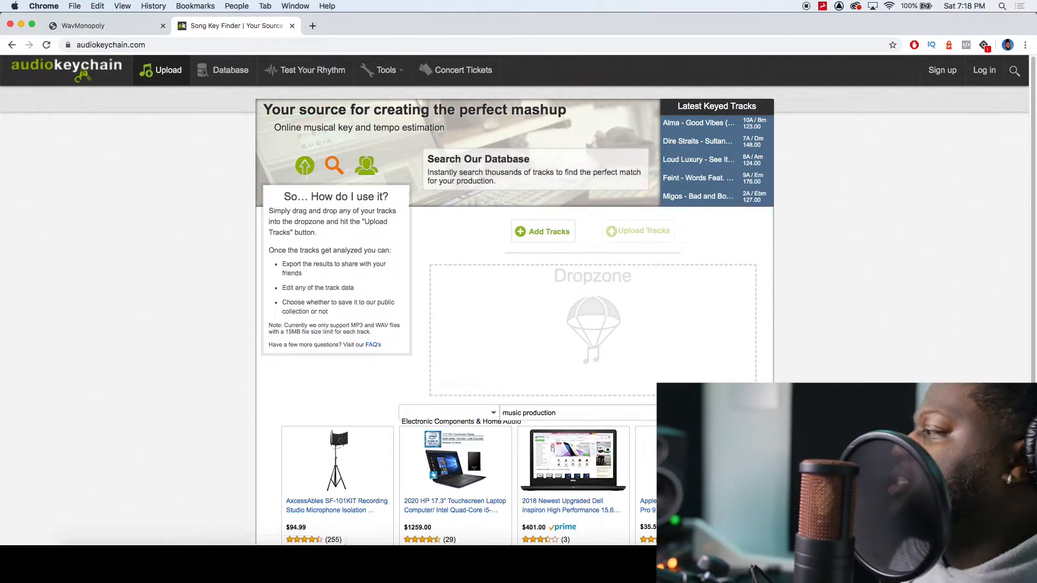
{"action": "key", "text": "super+Tab"}
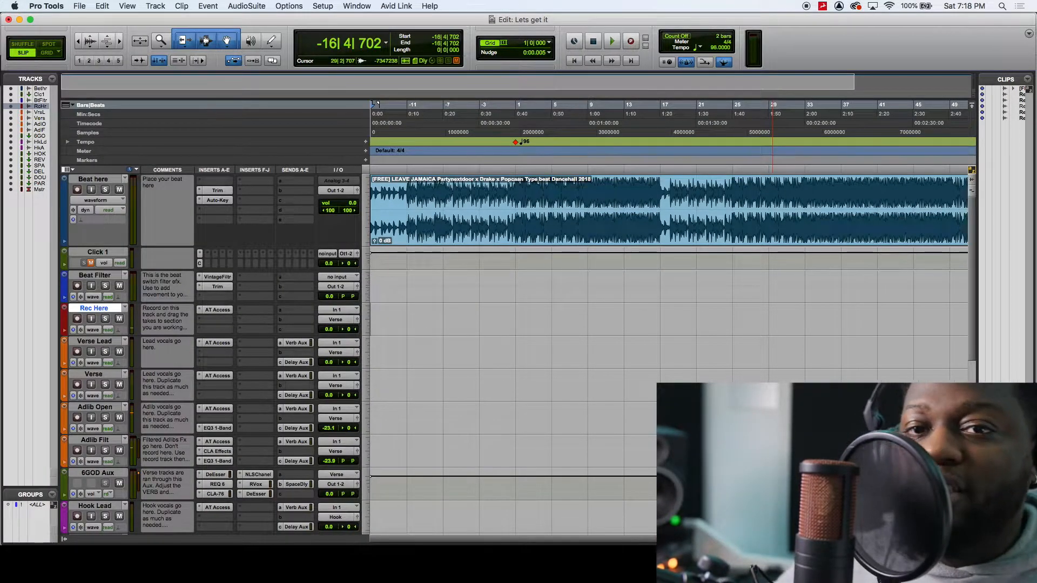
Record-enable the Rec Here track to check the microphone signal, and disarm it again
{"action": "left_click", "coordinate": [77, 319]}
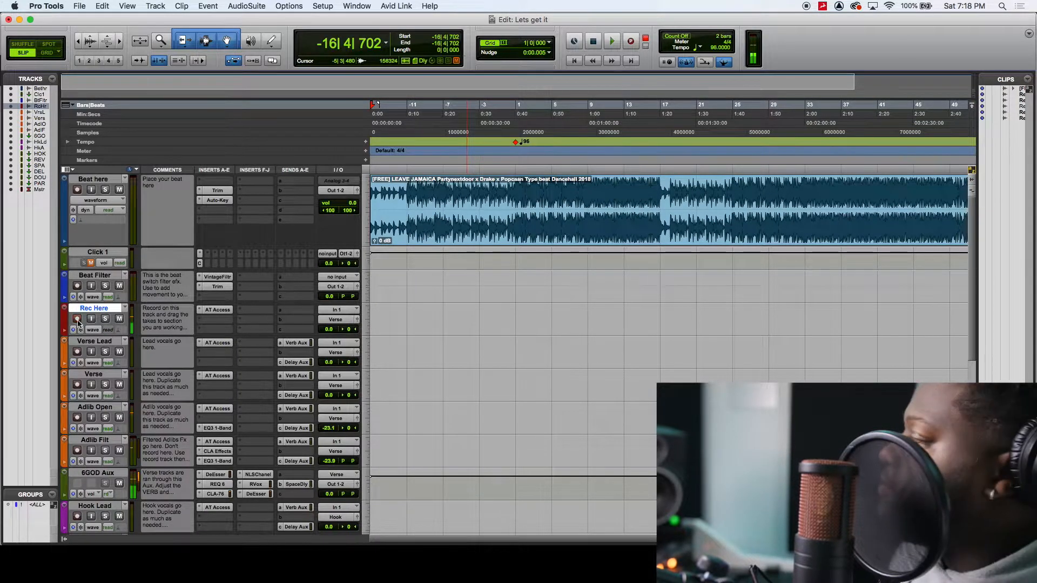
{"action": "left_click", "coordinate": [76, 319]}
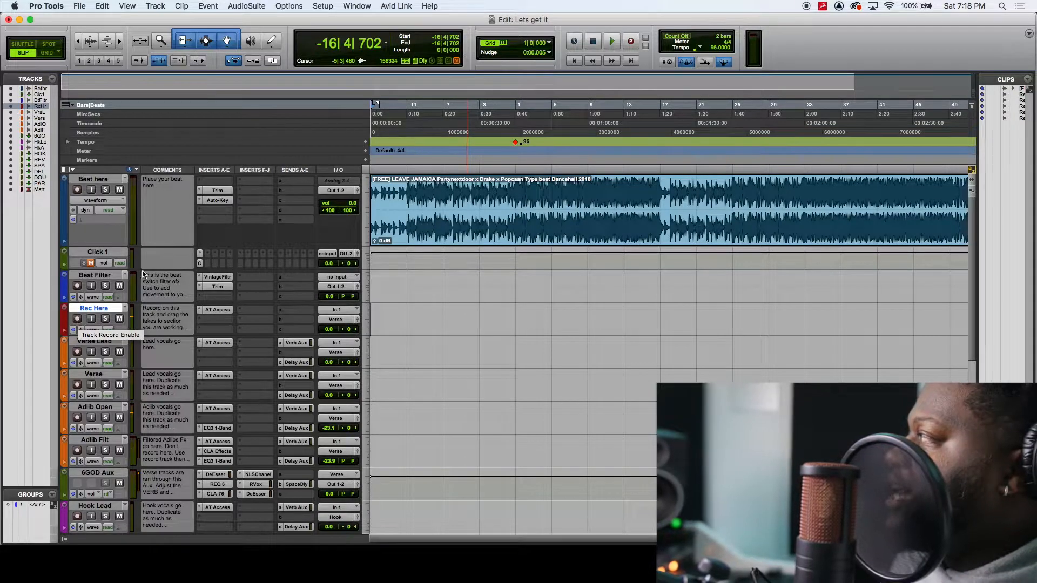
Record-enable the Rec Here track, record a short test take against the beat, and undo the recording
{"action": "left_click", "coordinate": [288, 5]}
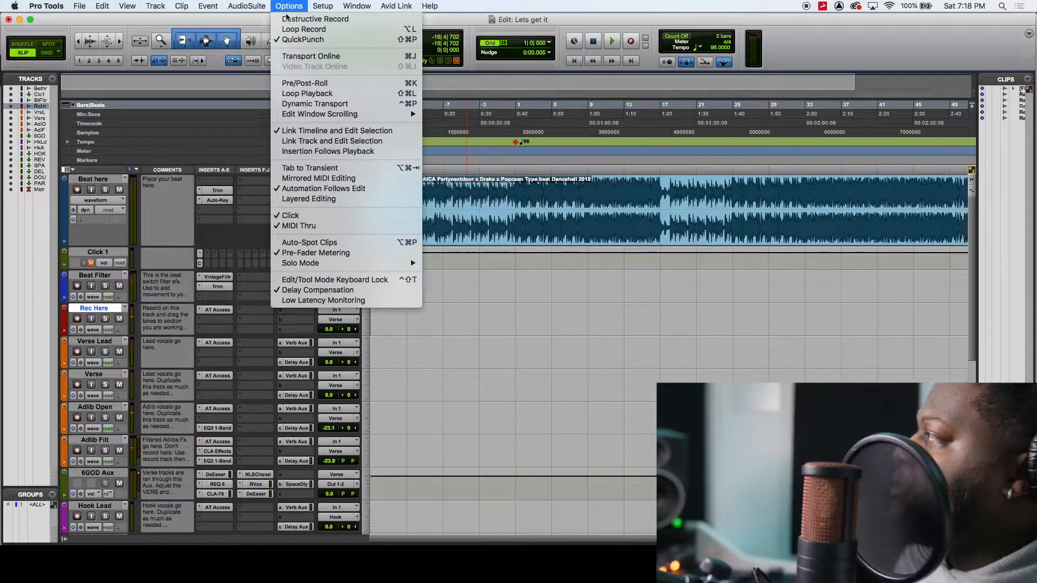
{"action": "left_click", "coordinate": [475, 253]}
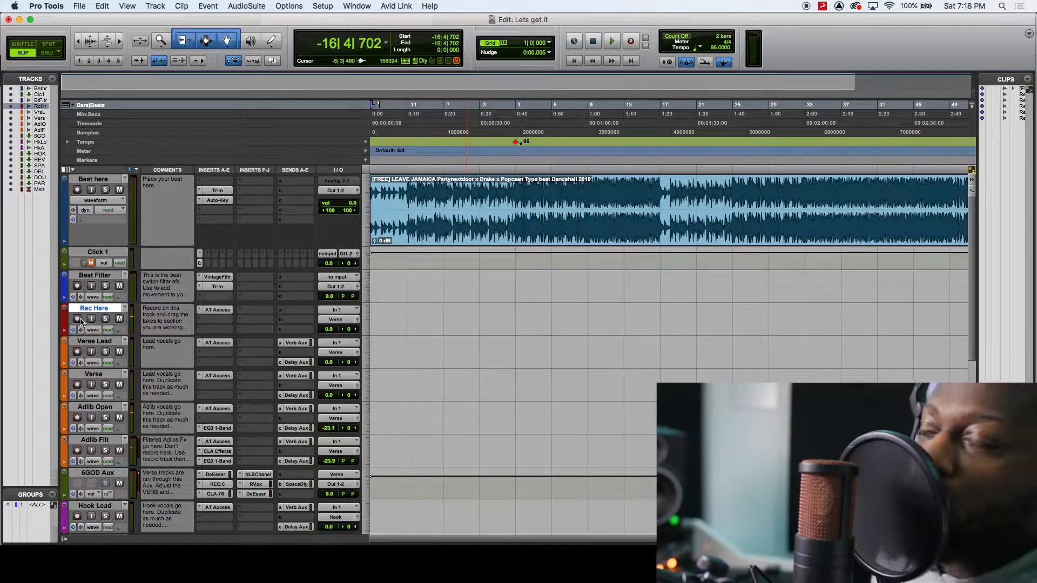
{"action": "left_click", "coordinate": [77, 319]}
{"action": "key", "text": "super+space"}
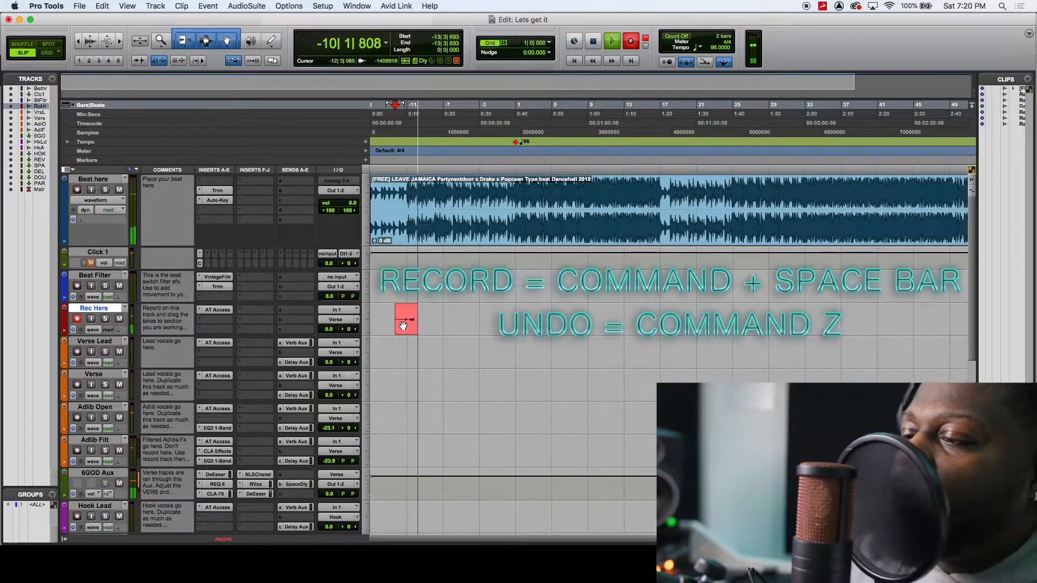
{"action": "key", "text": "space"}
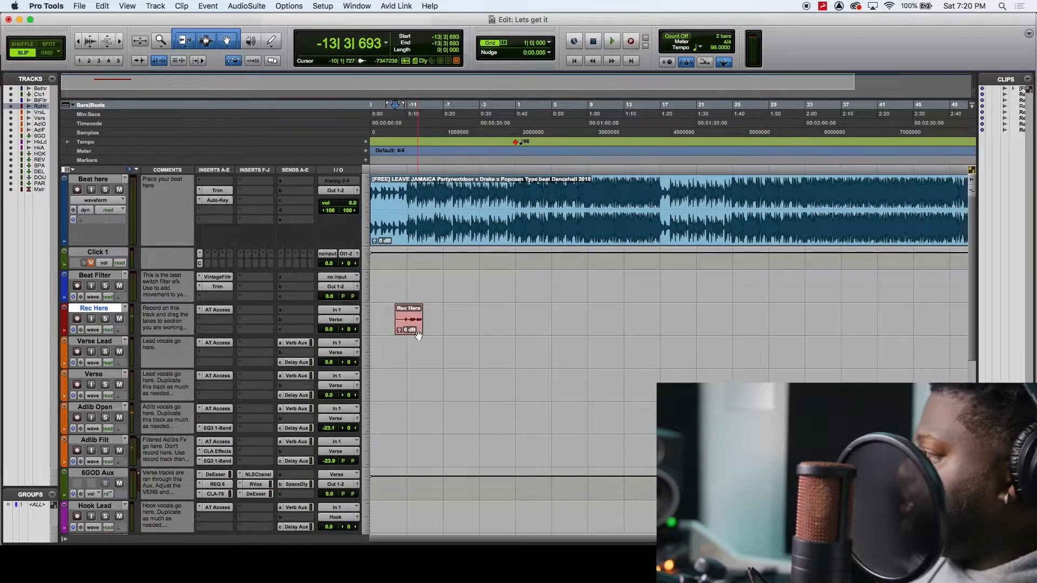
{"action": "key", "text": "super+z"}
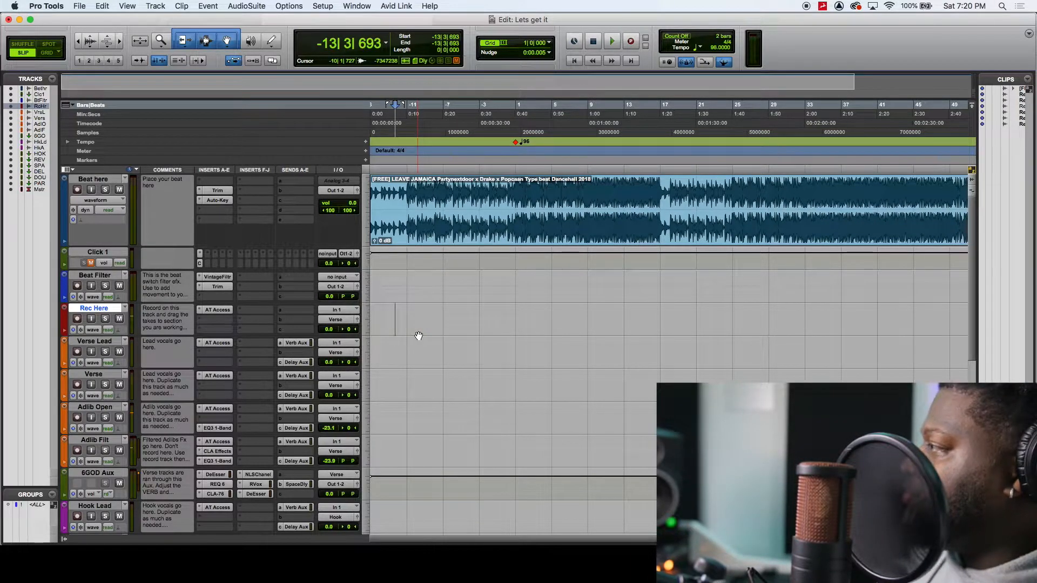
Set the recording start at -12|2|107 on the Rec Here track and record-enable the track
{"action": "left_click", "coordinate": [400, 311]}
{"action": "key", "text": "super+space"}
{"action": "key", "text": "Return"}
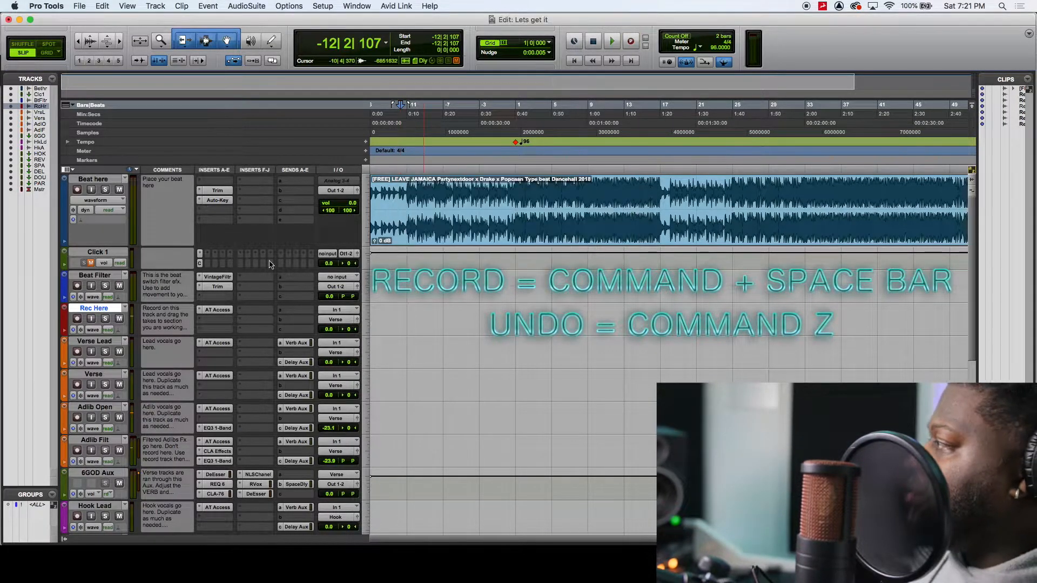
{"action": "left_click", "coordinate": [76, 318]}
Record a brief take on the Rec Here track from the current start point and undo it
{"action": "key", "text": "super+space"}
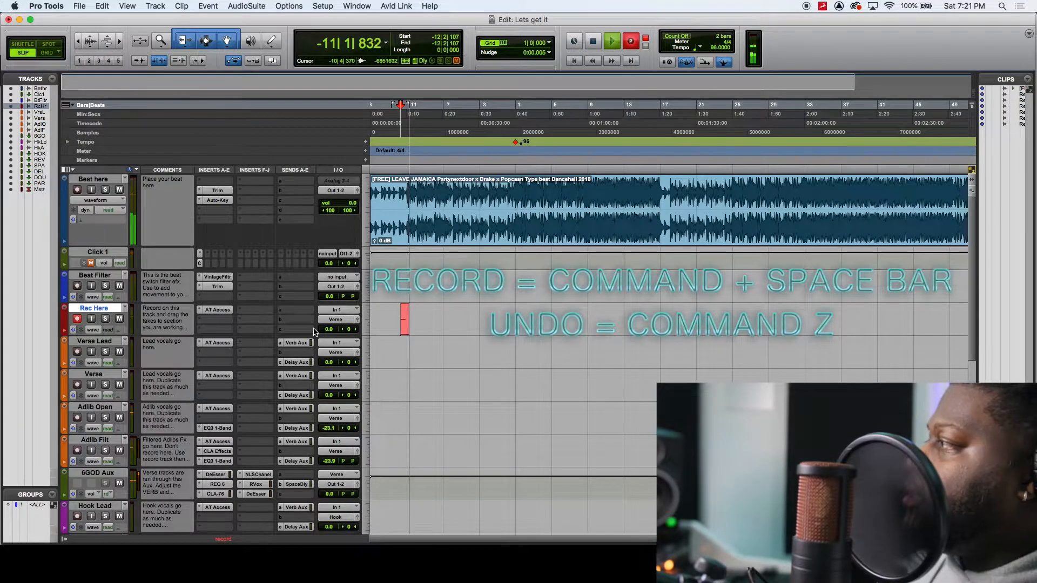
{"action": "key", "text": "space"}
{"action": "key", "text": "super+z"}
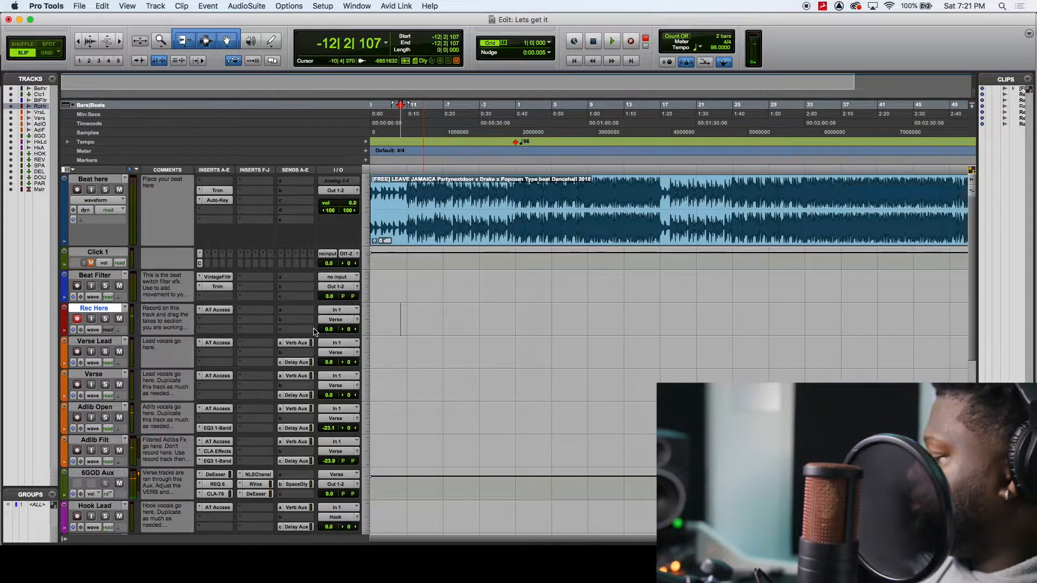
Record a vocal take on the Rec Here track and move the clip to the Verse Lead track at the same time position
{"action": "key", "text": "super+space"}
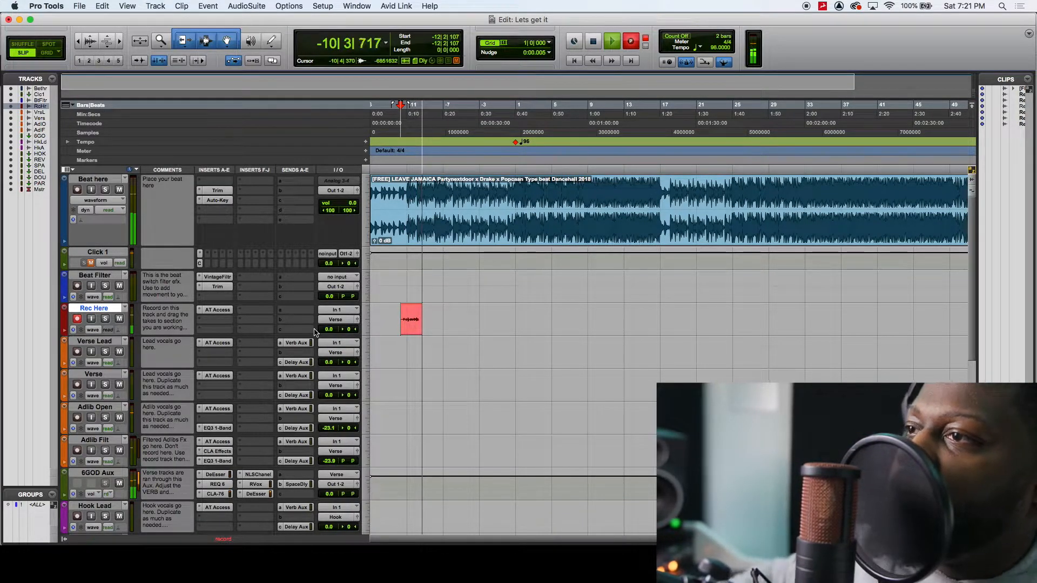
{"action": "key", "text": "space"}
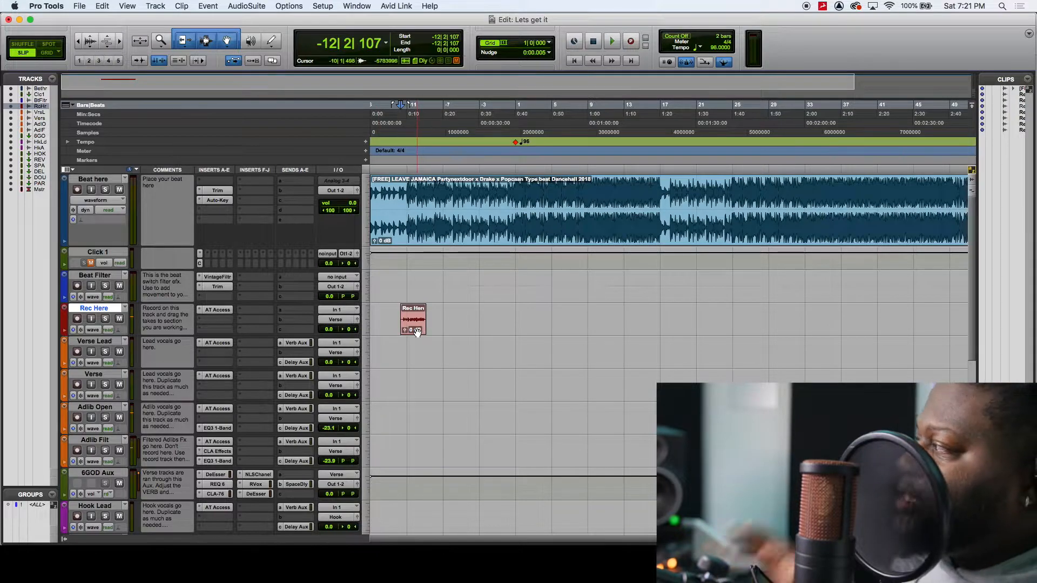
{"action": "left_click_drag", "start_coordinate": [416, 331], "coordinate": [417, 364]}
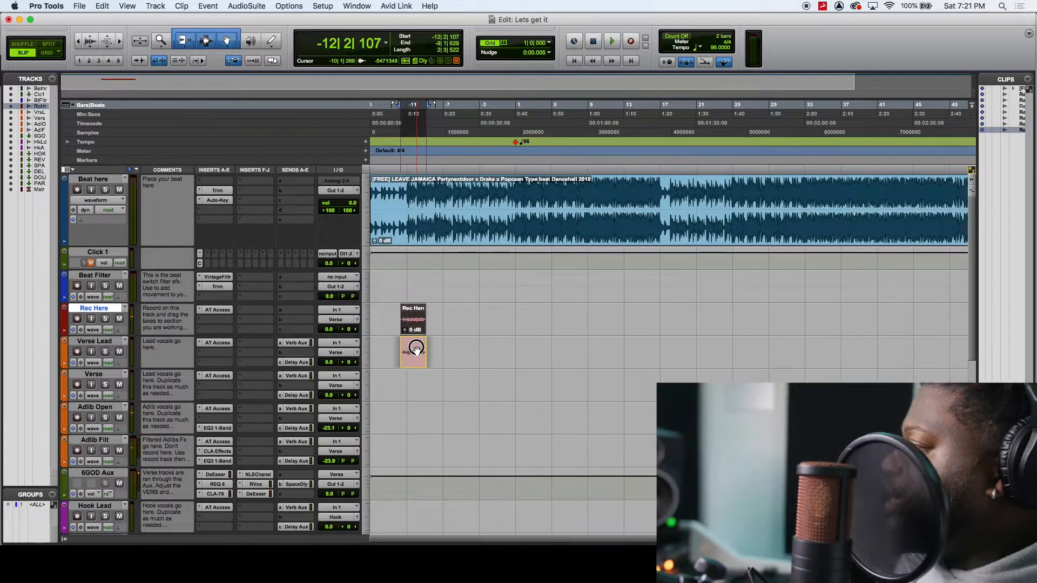
{"action": "left_click", "coordinate": [106, 343]}
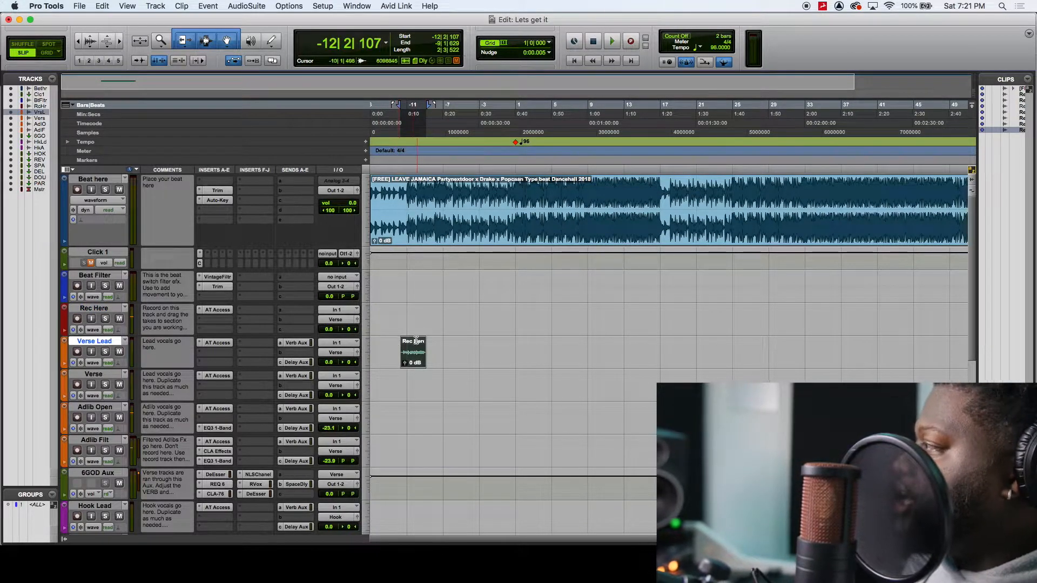
Play back the Verse Lead vocal with the beat from -12|2|795 to hear the effects chain
{"action": "left_click", "coordinate": [401, 313]}
{"action": "key", "text": "space"}
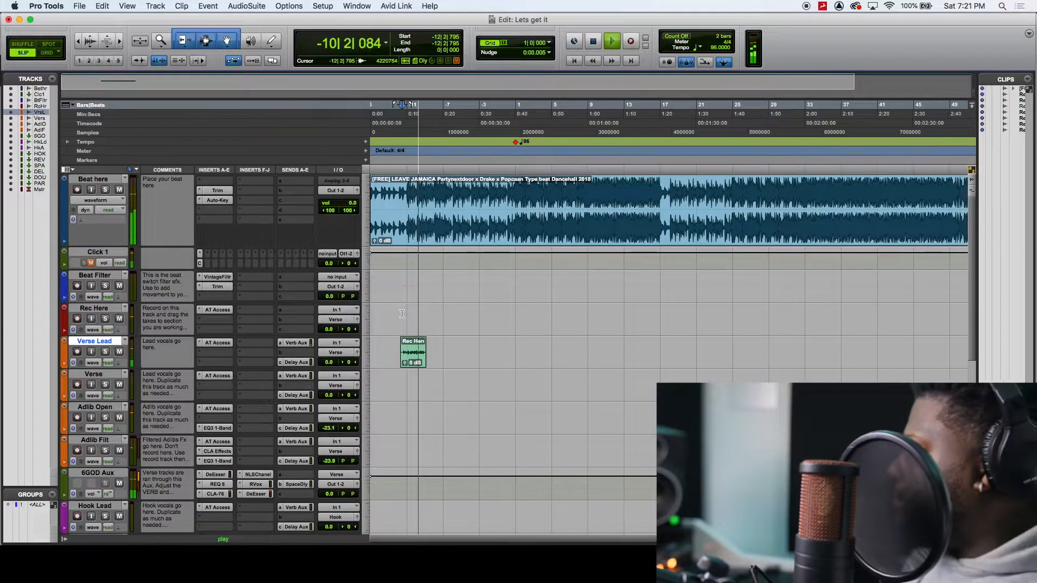
{"action": "key", "text": "space"}
In the Mix window, set the Verse Lead Expander/Gate threshold to -39.9 dB, close the plug-in and return to the Edit window
{"action": "key", "text": "super+equal"}
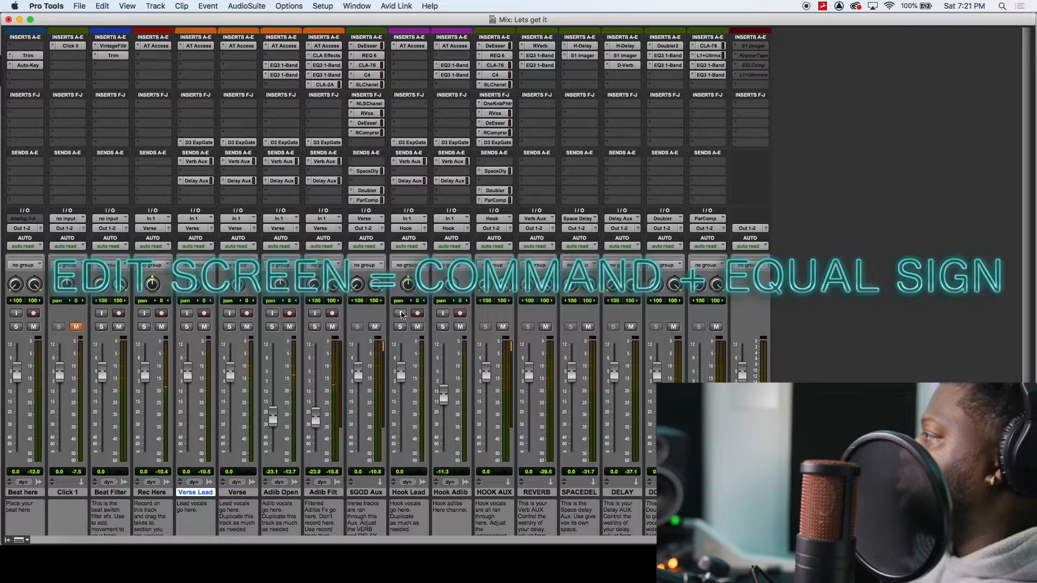
{"action": "key", "text": "super+equal"}
{"action": "key", "text": "super+equal"}
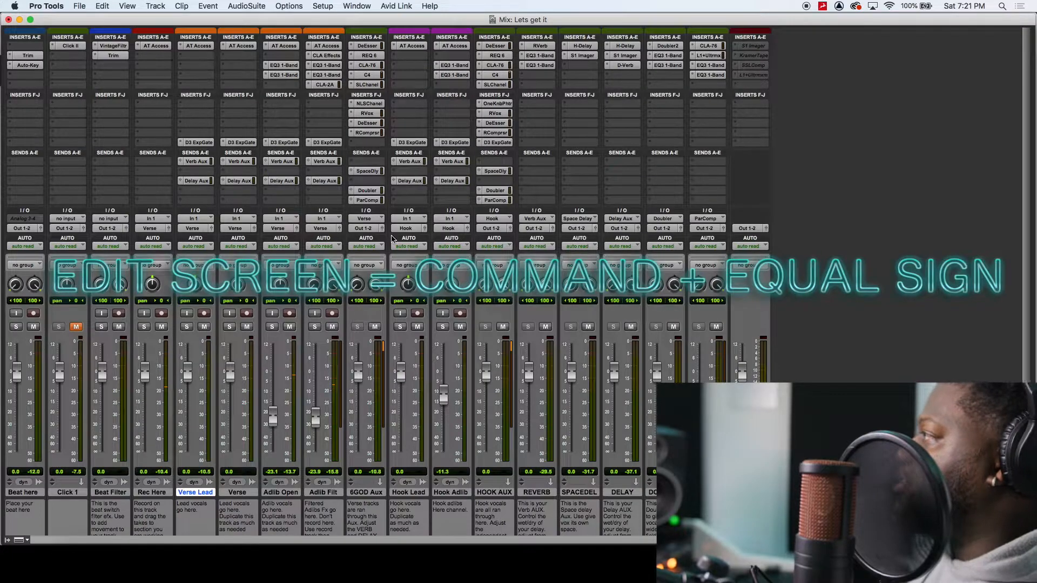
{"action": "left_click", "coordinate": [199, 143]}
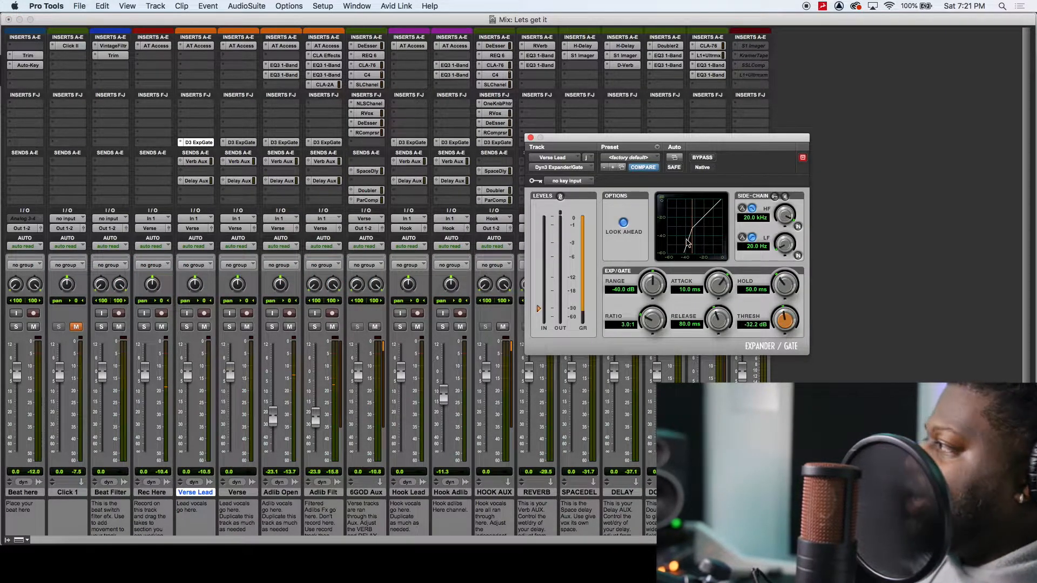
{"action": "left_click_drag", "start_coordinate": [781, 319], "coordinate": [780, 319]}
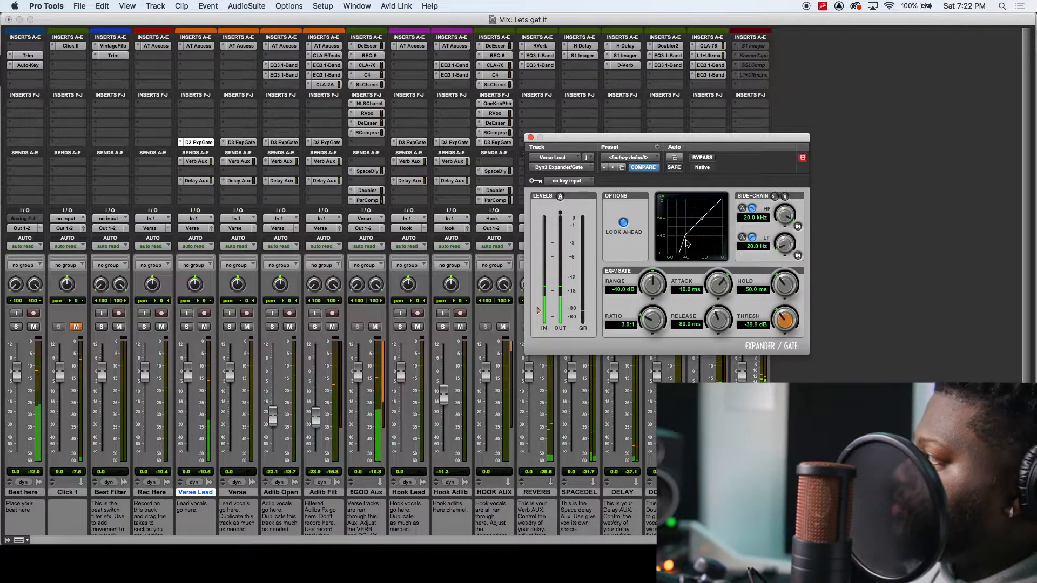
{"action": "left_click", "coordinate": [531, 139]}
{"action": "key", "text": "super+equal"}
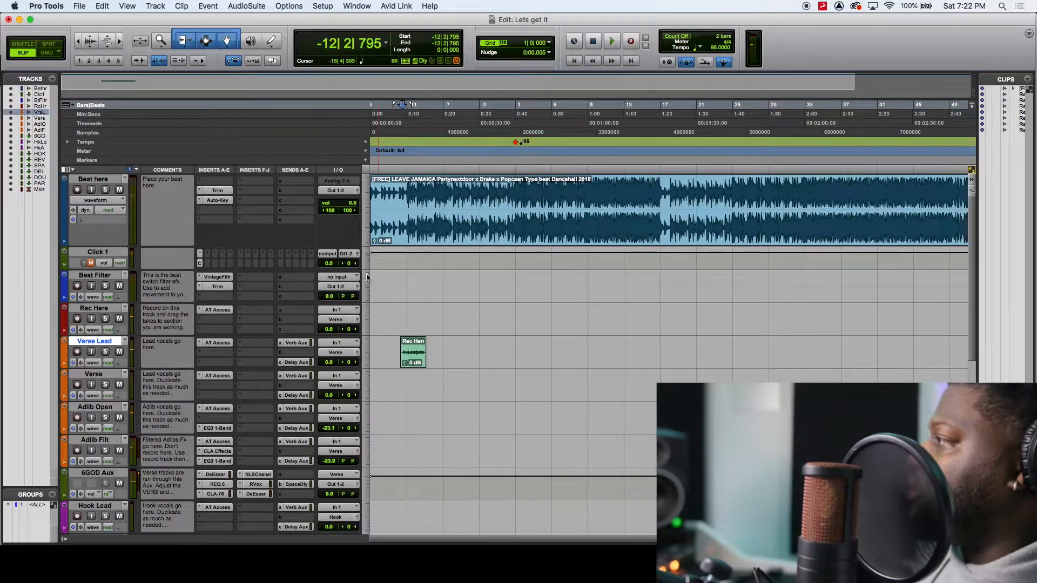
Record-enable the Rec Here track and set the next recording start at -10|1|498
{"action": "left_click", "coordinate": [413, 313]}
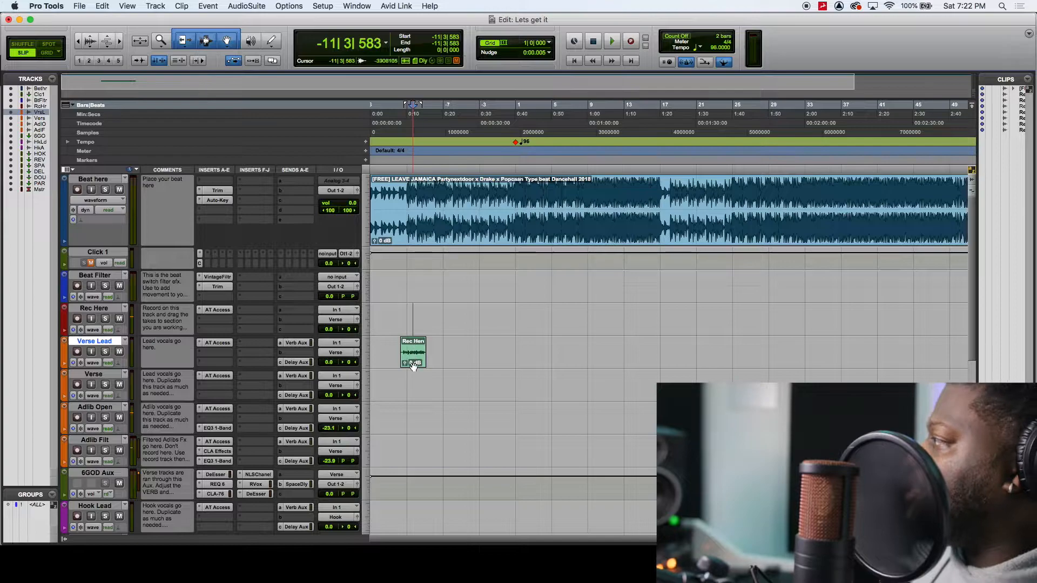
{"action": "left_click", "coordinate": [77, 319]}
{"action": "left_click", "coordinate": [418, 319]}
Record two short trial takes on Rec Here from -10|1|498, discarding each before retrying
{"action": "key", "text": "super+space"}
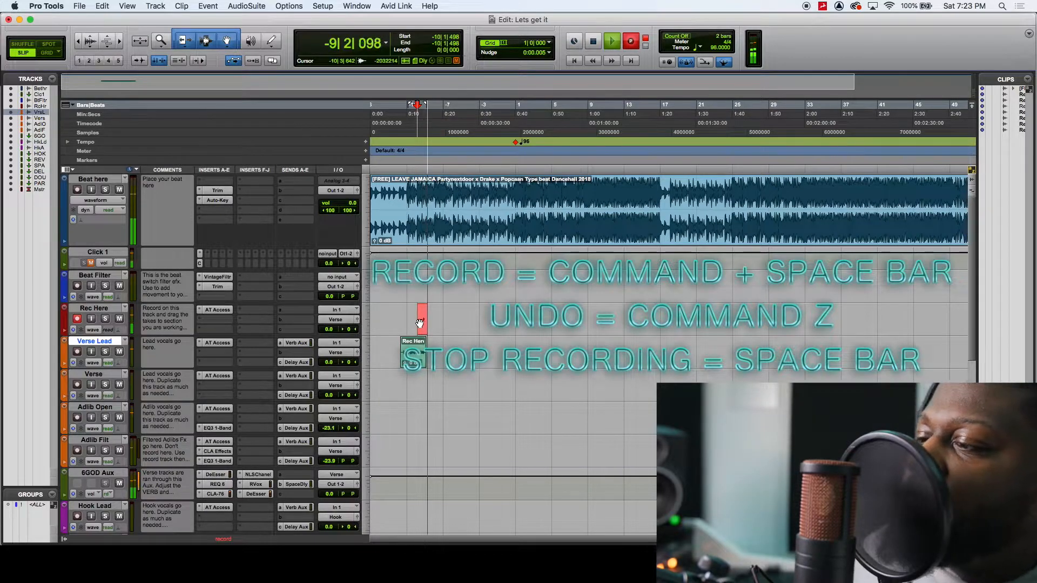
{"action": "key", "text": "space"}
{"action": "key", "text": "super+z"}
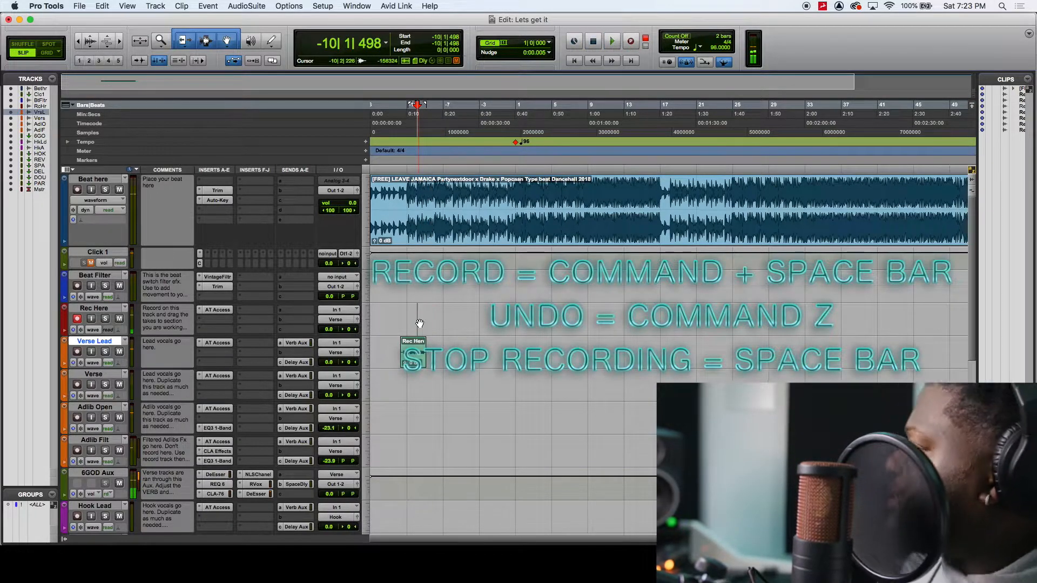
{"action": "key", "text": "super+space"}
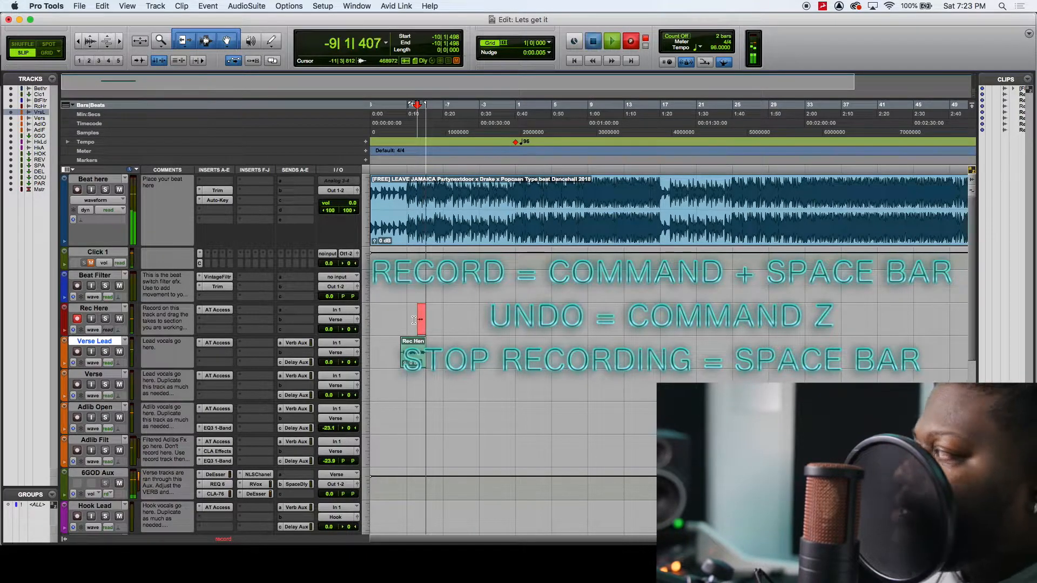
{"action": "key", "text": "space"}
Record the next vocal take on Rec Here and move it onto Verse Lead, overlapping the end of the first clip
{"action": "key", "text": "super+space"}
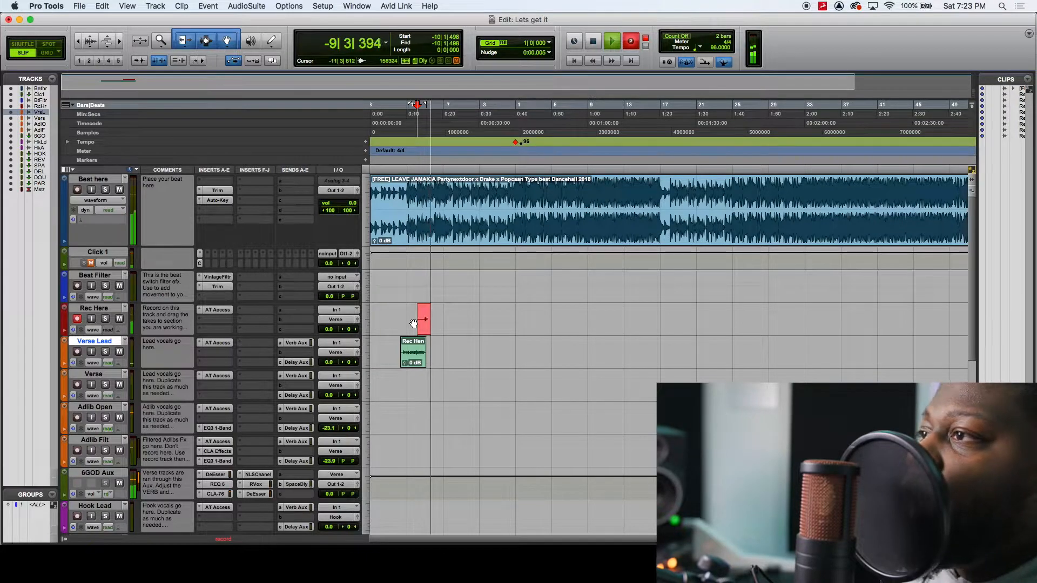
{"action": "key", "text": "space"}
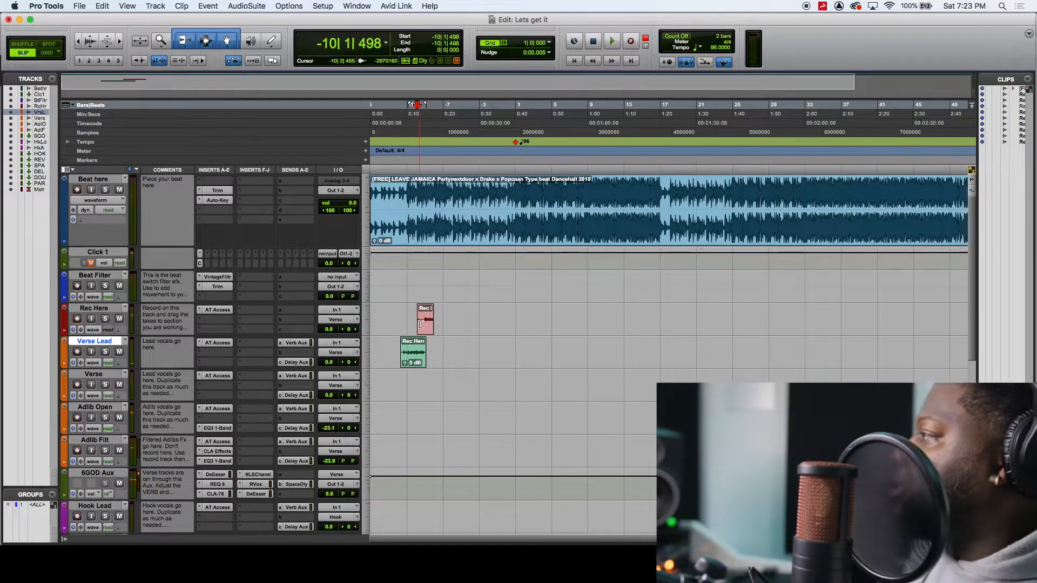
{"action": "left_click_drag", "start_coordinate": [421, 324], "coordinate": [430, 366]}
Record a short take on Rec Here just before the end of the Verse Lead vocals and undo it
{"action": "left_click", "coordinate": [423, 318]}
{"action": "key", "text": "super+space"}
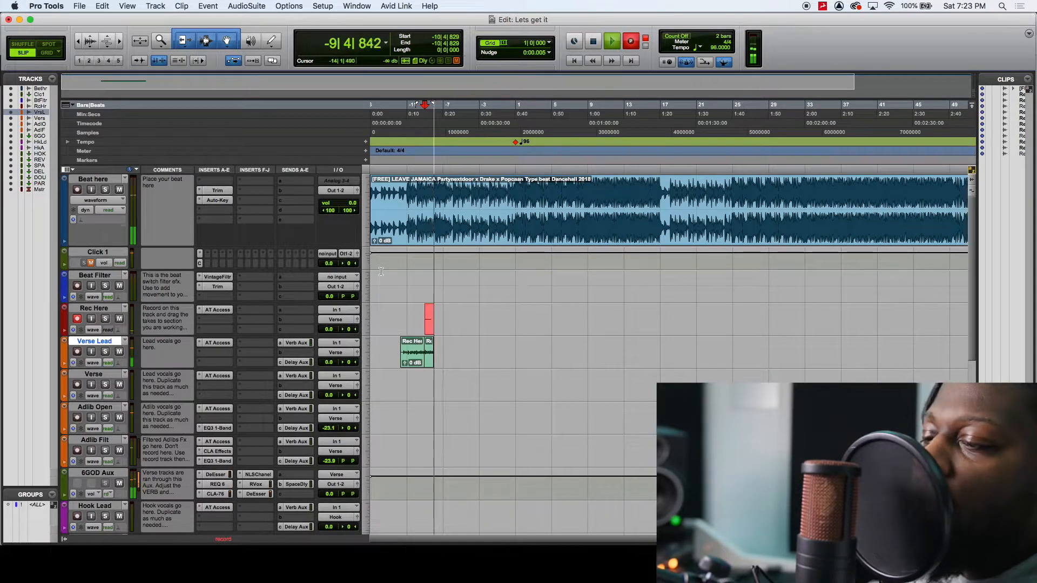
{"action": "key", "text": "space"}
{"action": "key", "text": "super+z"}
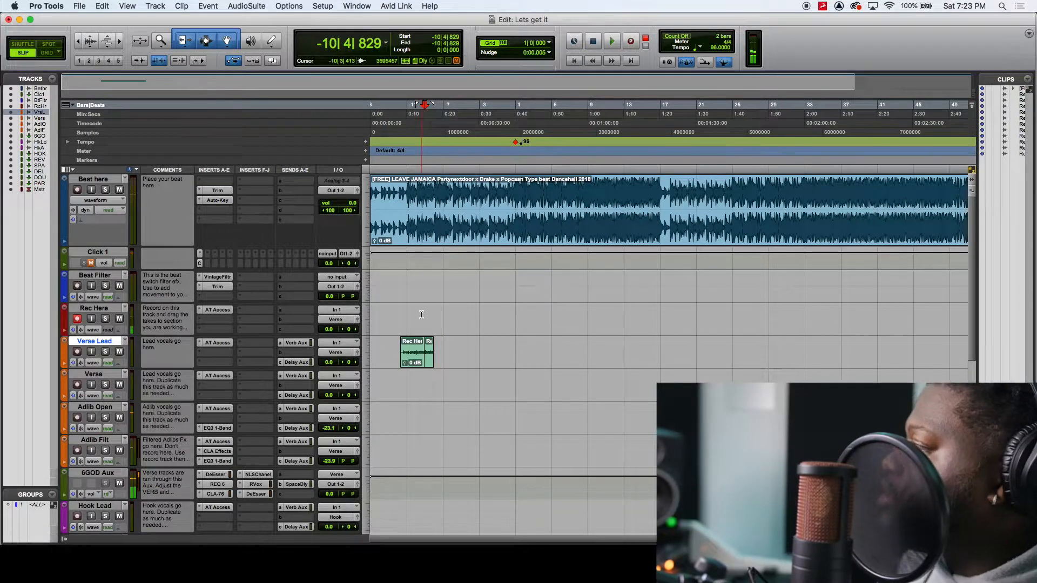
Record another vocal take on the Rec Here track starting at -9|2|285
{"action": "left_click", "coordinate": [428, 311]}
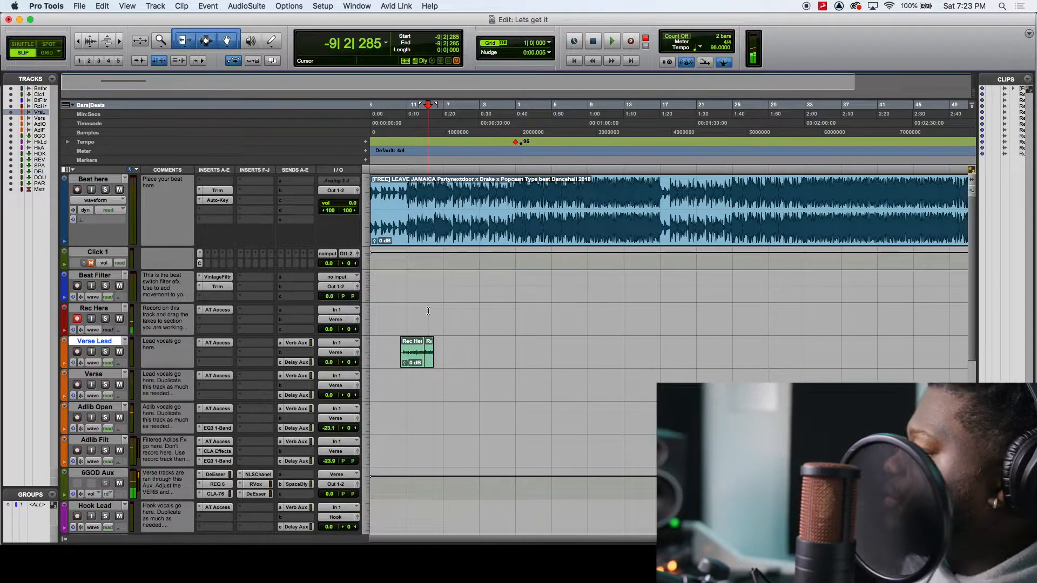
{"action": "key", "text": "super+space"}
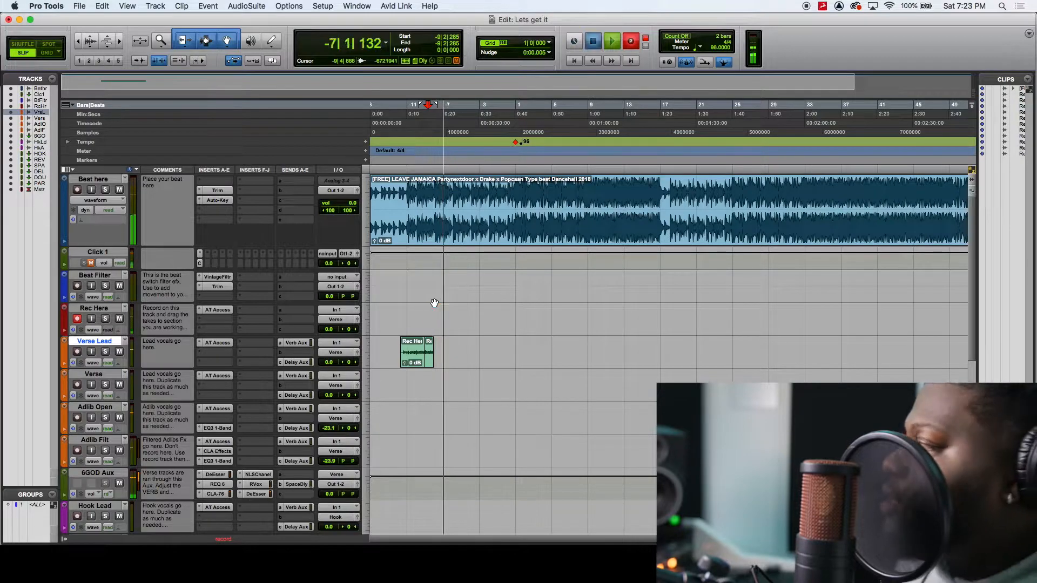
{"action": "key", "text": "space"}
Select the new Rec Here take and extend its start back to -9|2|343
{"action": "left_click", "coordinate": [432, 325]}
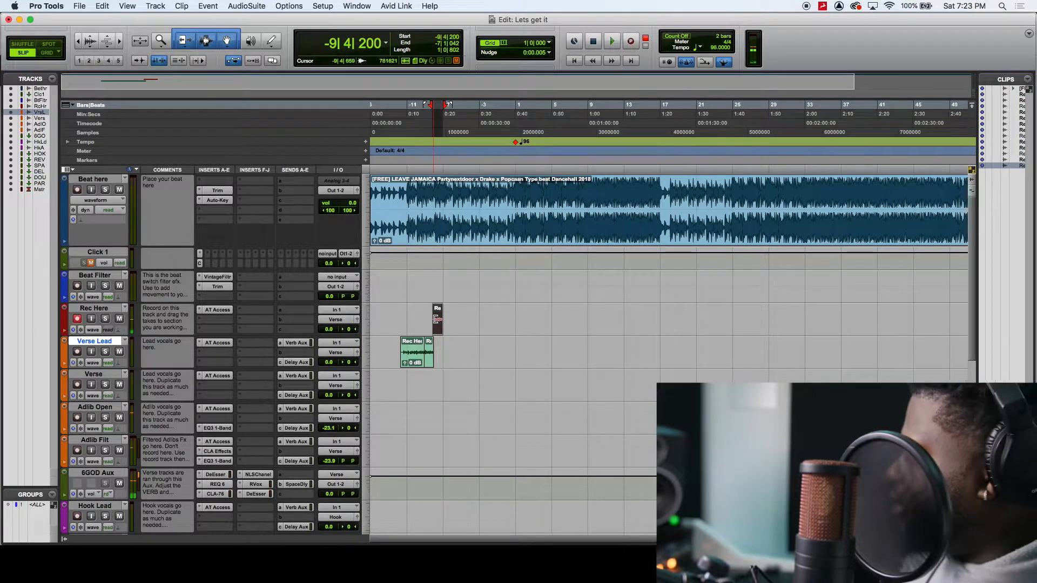
{"action": "key", "text": "t"}
{"action": "key", "text": "t"}
{"action": "key", "text": "t"}
{"action": "key", "text": "t"}
{"action": "left_click_drag", "start_coordinate": [676, 323], "coordinate": [601, 318]}
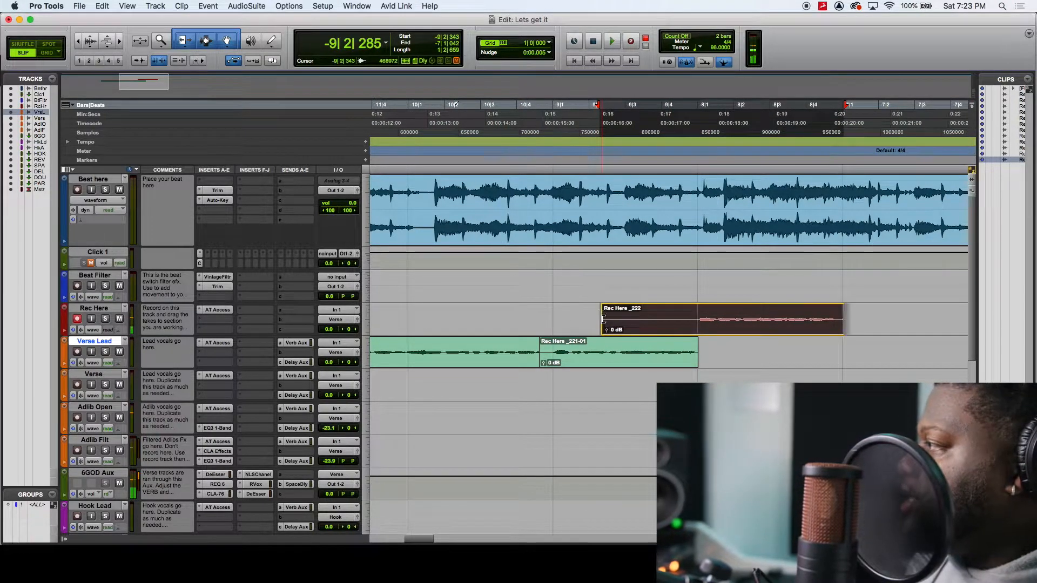
Try the Grabber alone, restore the Smart Tool, add a fade-in and a fade-out to the Rec Here take, and undo the fades
{"action": "left_click", "coordinate": [216, 41]}
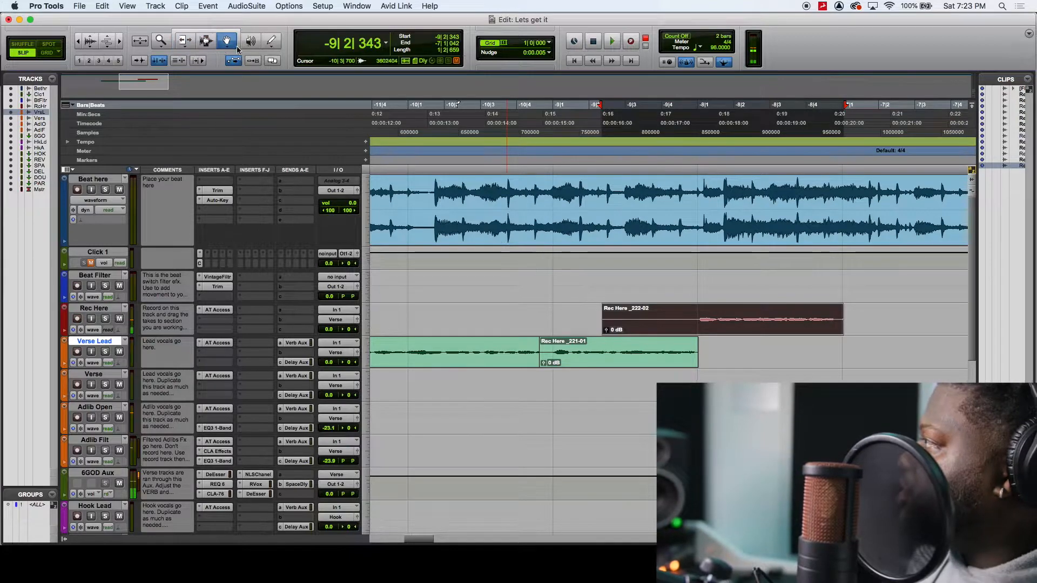
{"action": "left_click", "coordinate": [207, 34]}
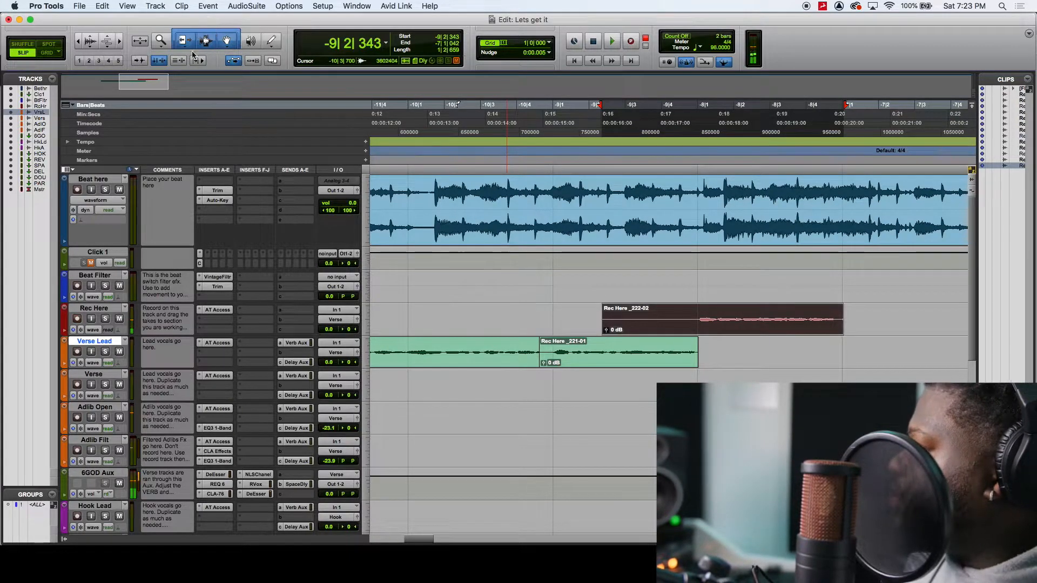
{"action": "left_click_drag", "start_coordinate": [604, 306], "coordinate": [668, 331]}
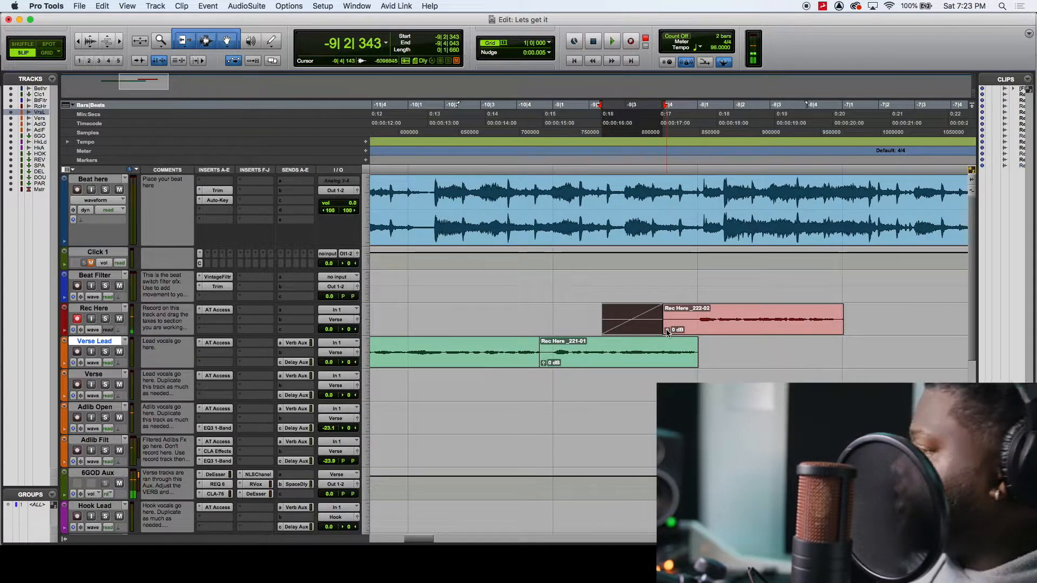
{"action": "key", "text": "super+z"}
{"action": "left_click", "coordinate": [604, 307]}
{"action": "left_click_drag", "start_coordinate": [604, 307], "coordinate": [667, 313]}
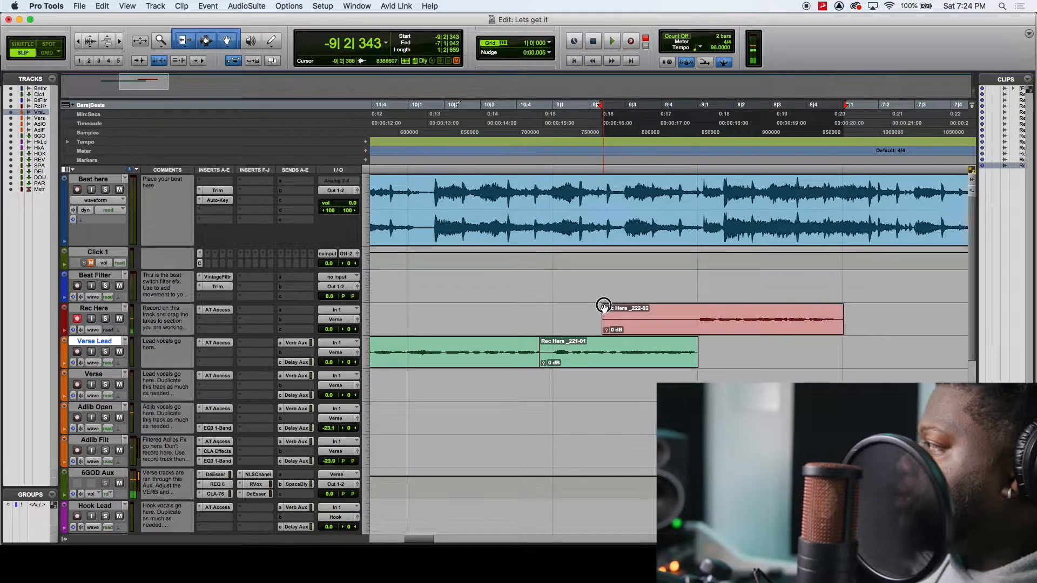
{"action": "left_click_drag", "start_coordinate": [839, 307], "coordinate": [763, 310]}
{"action": "key", "text": "super+z"}
{"action": "key", "text": "super+z"}
Extend the start of the Rec Here take to its full length and place the edit cursor at -9|4|874
{"action": "left_click_drag", "start_coordinate": [605, 320], "coordinate": [572, 306]}
{"action": "left_click", "coordinate": [694, 314]}
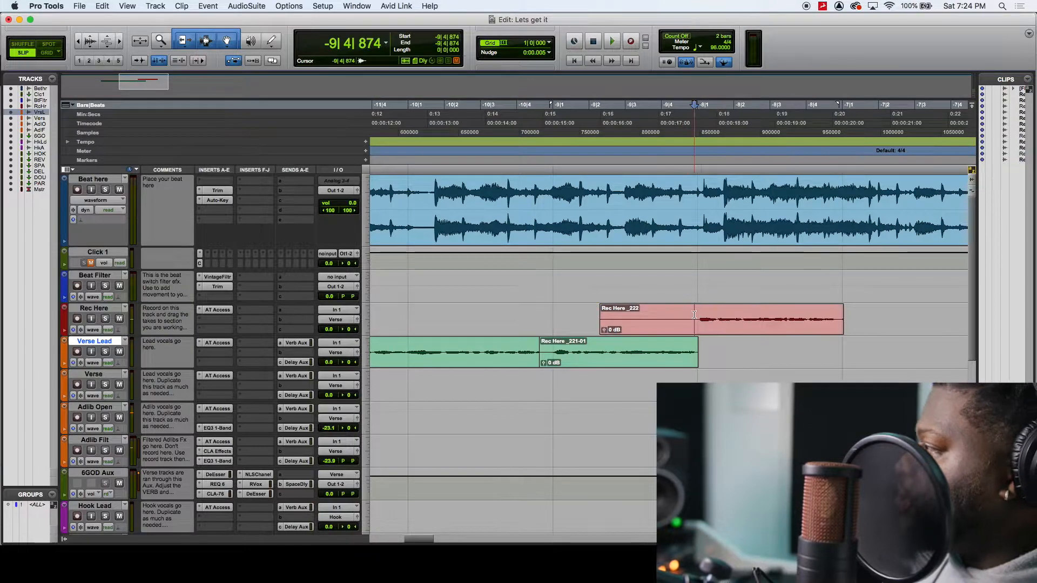
Split the Rec Here take at -9|4|874 and delete the portion before the cut
{"action": "key", "text": "super+e"}
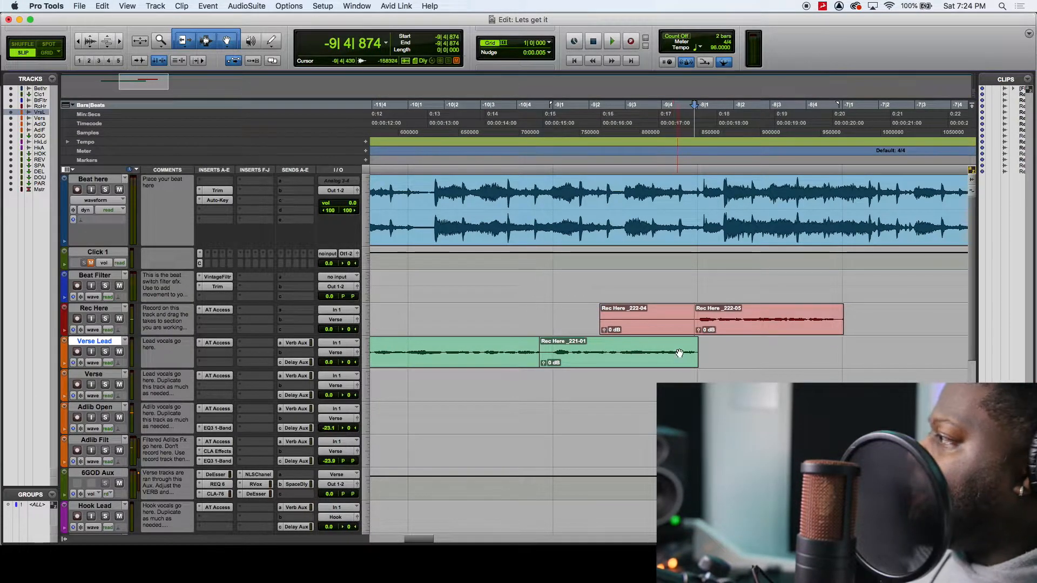
{"action": "left_click", "coordinate": [666, 325]}
{"action": "key", "text": "BackSpace"}
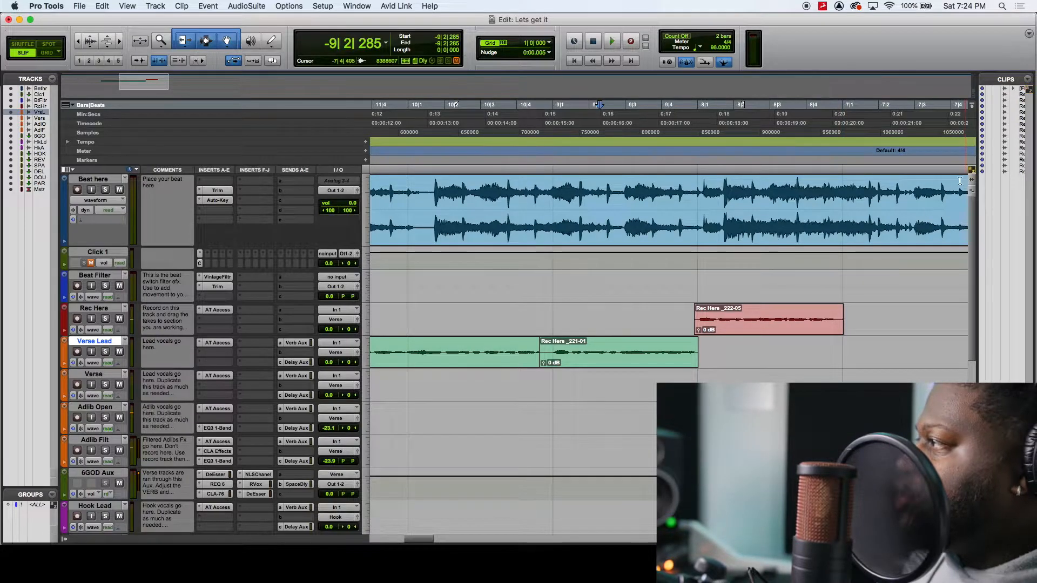
Move the remaining Rec Here clip to the Verse track, keeping its start at -9|4|874, and play the session from -12|3|409
{"action": "key", "text": "t"}
{"action": "key", "text": "t"}
{"action": "key", "text": "t"}
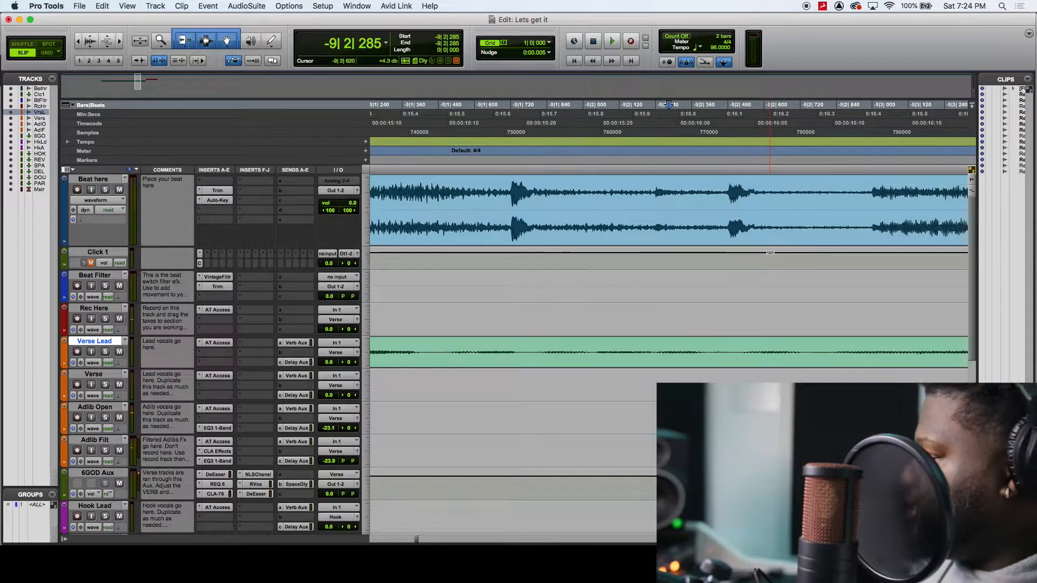
{"action": "key", "text": "r"}
{"action": "key", "text": "r"}
{"action": "key", "text": "r"}
{"action": "key", "text": "r"}
{"action": "key", "text": "r"}
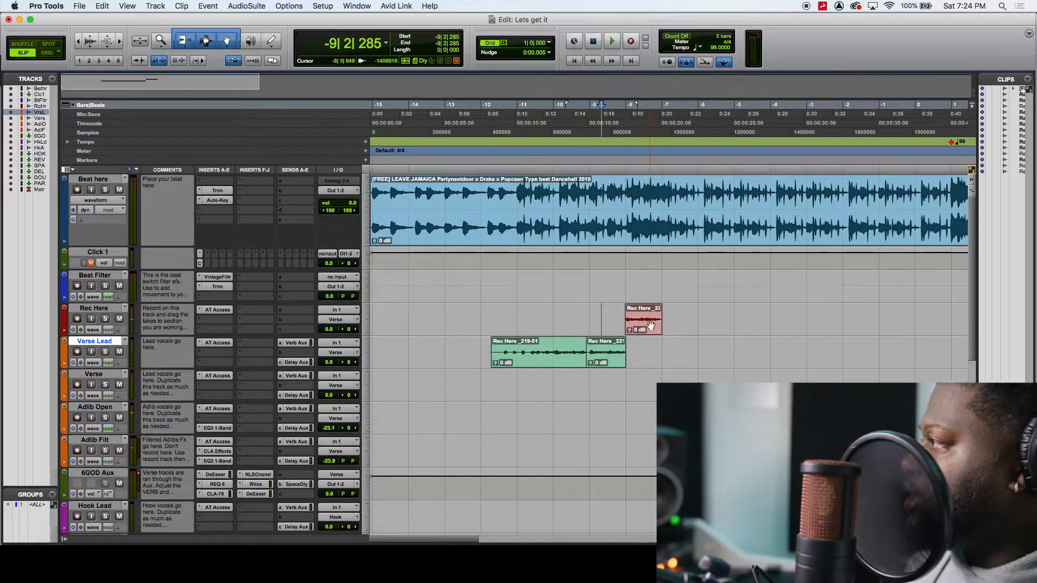
{"action": "left_click_drag", "start_coordinate": [634, 328], "coordinate": [634, 363]}
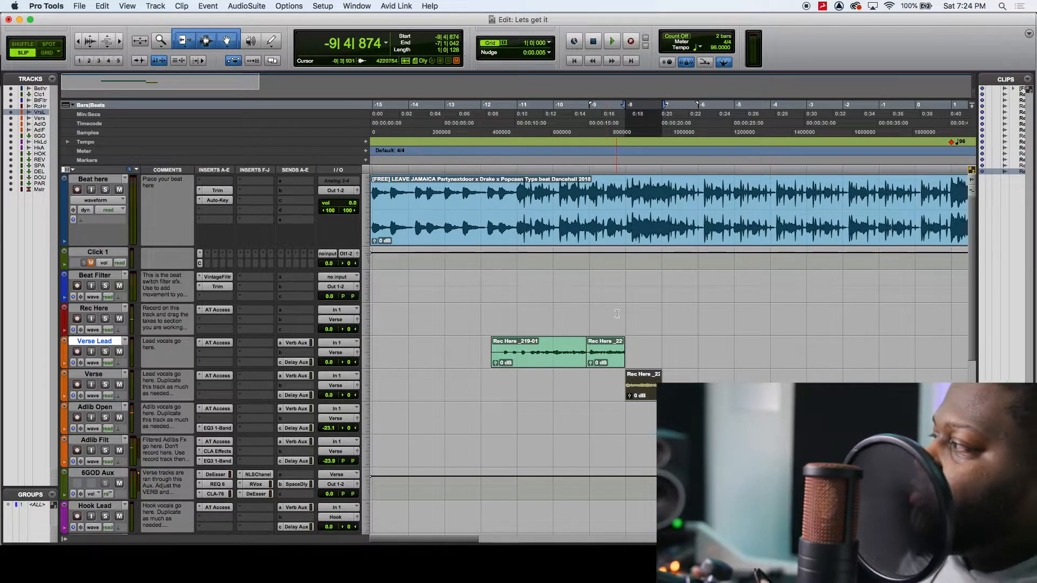
{"action": "left_click", "coordinate": [503, 313]}
{"action": "key", "text": "space"}
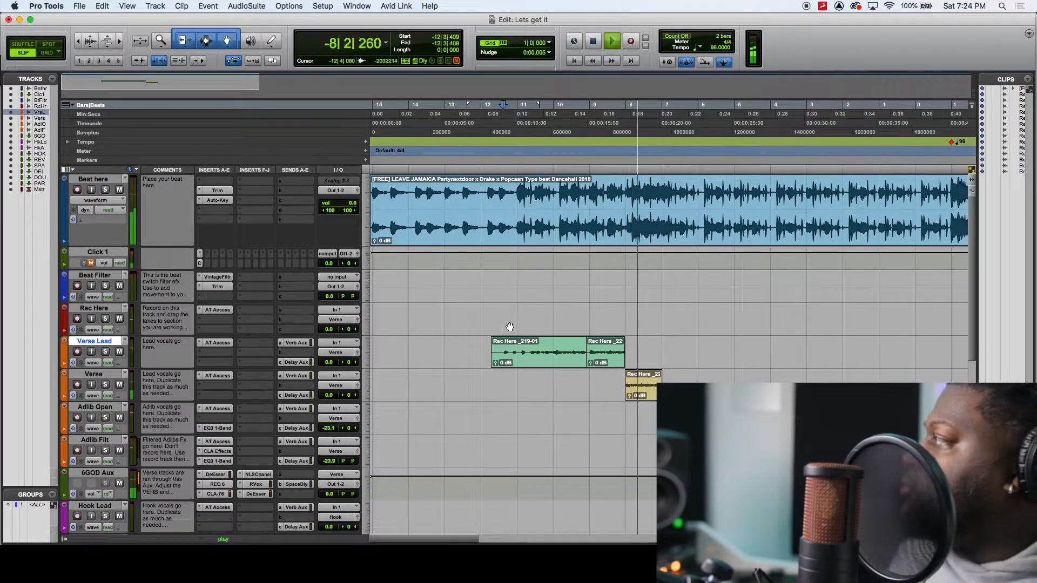
Record-arm Rec Here, record a take from -8|2|689, and move its trimmed part from -7|1|103 to -6|1|047 onto Verse Lead
{"action": "left_click", "coordinate": [644, 317]}
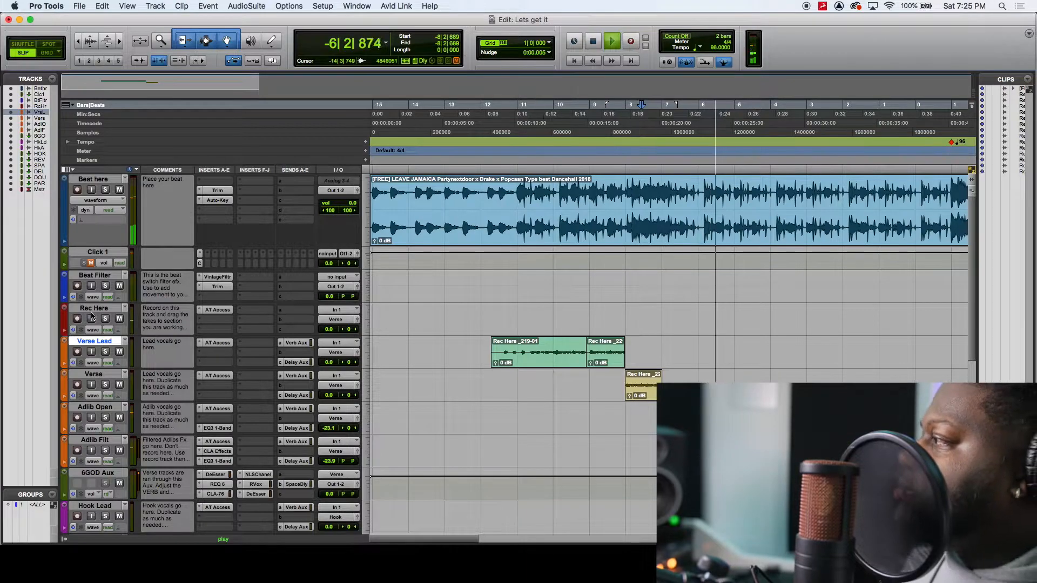
{"action": "key", "text": "space"}
{"action": "key", "text": "space"}
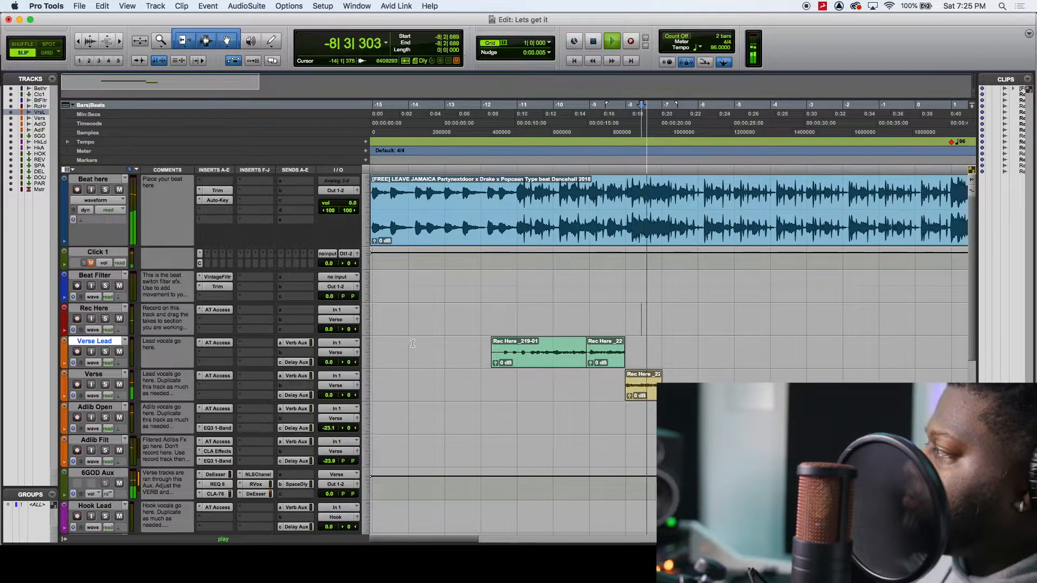
{"action": "key", "text": "space"}
{"action": "key", "text": "space"}
{"action": "left_click", "coordinate": [79, 319]}
{"action": "key", "text": "super+space"}
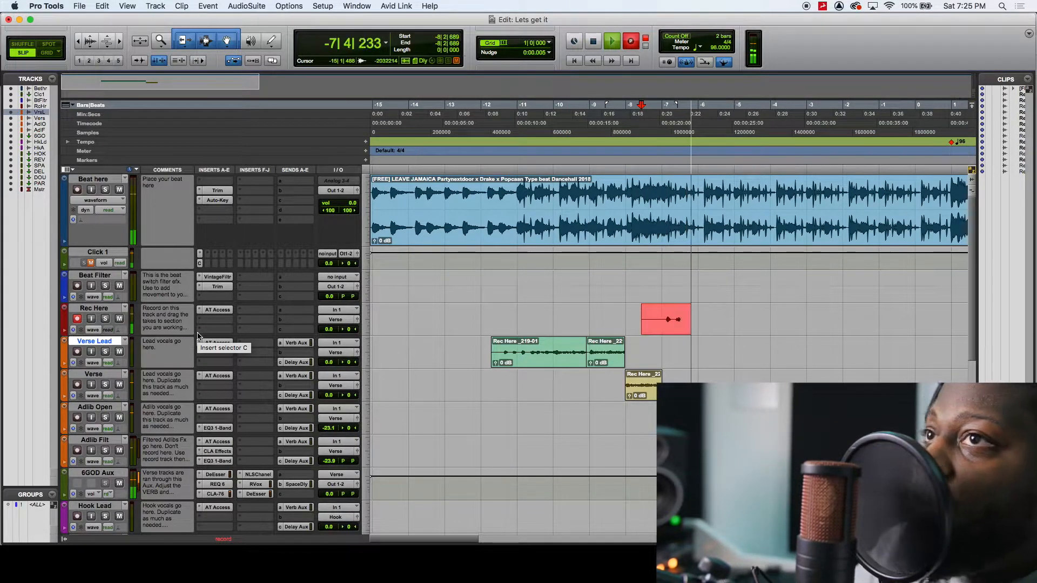
{"action": "key", "text": "space"}
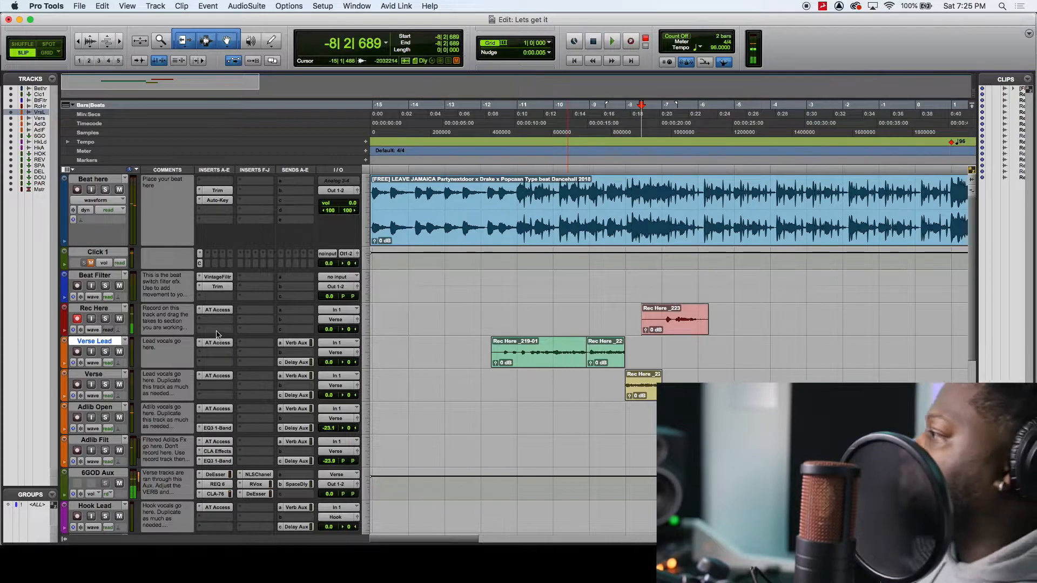
{"action": "left_click_drag", "start_coordinate": [704, 325], "coordinate": [686, 357]}
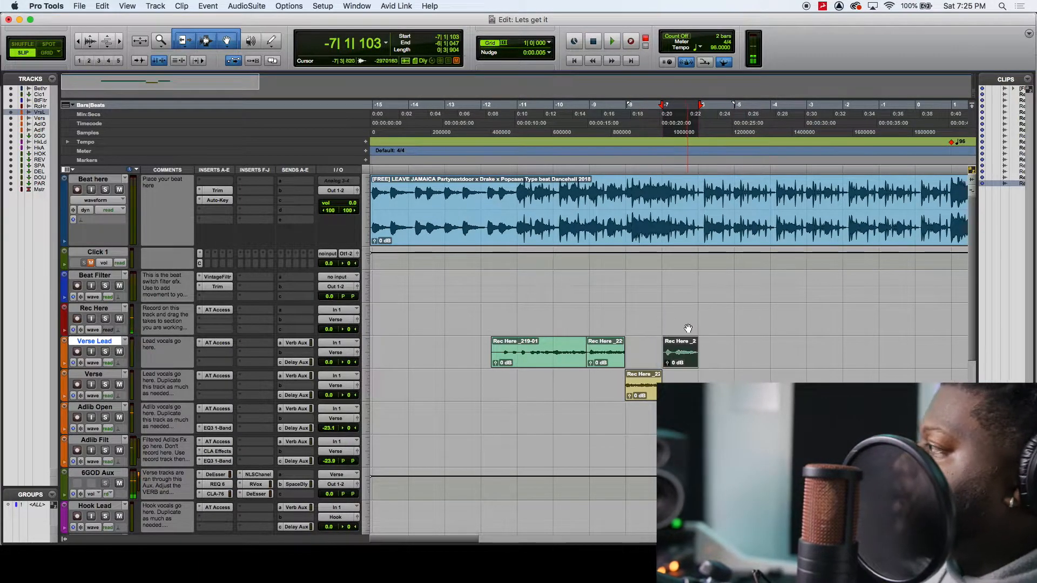
Record a take on Rec Here from -7|2|806, redo it from the same point, and trim its start to about -7|4
{"action": "left_click", "coordinate": [678, 315]}
{"action": "key", "text": "super+space"}
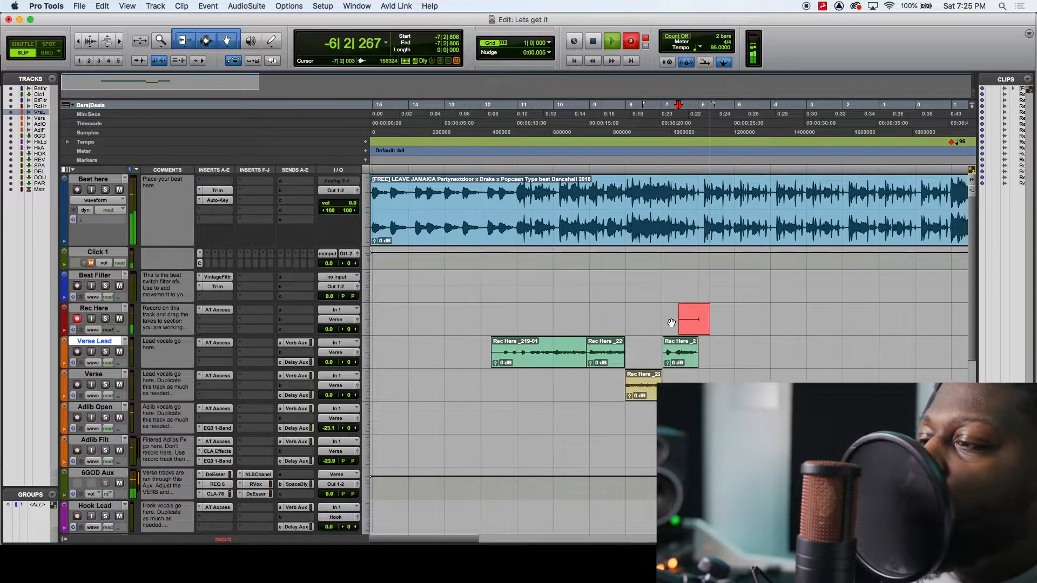
{"action": "key", "text": "space"}
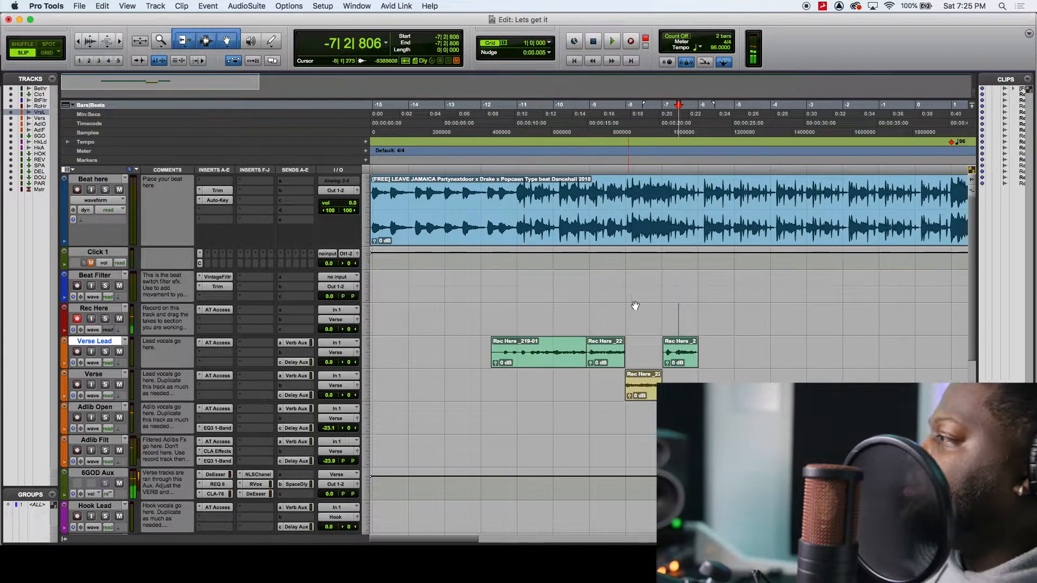
{"action": "key", "text": "super+space"}
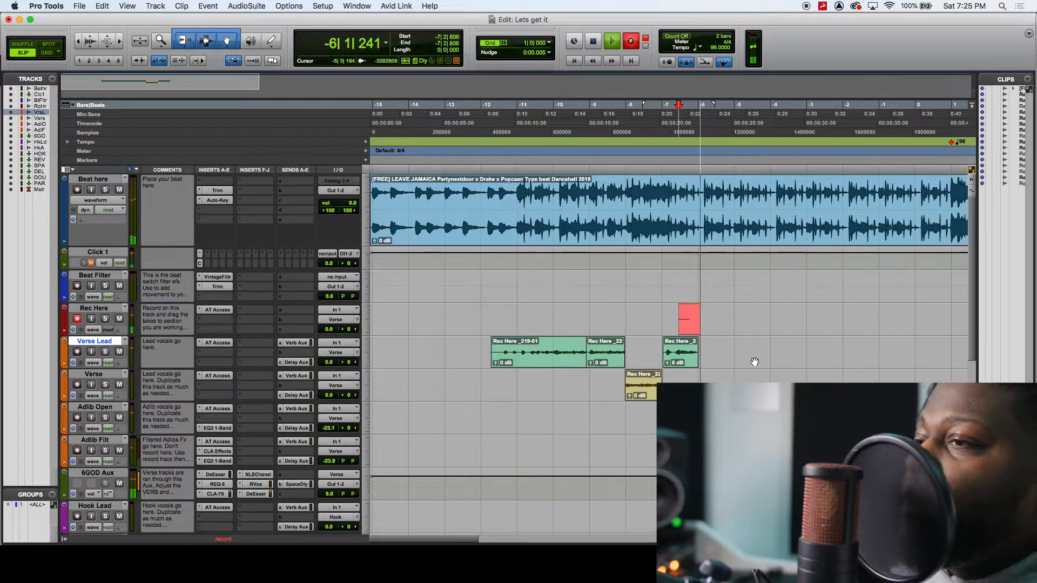
{"action": "key", "text": "space"}
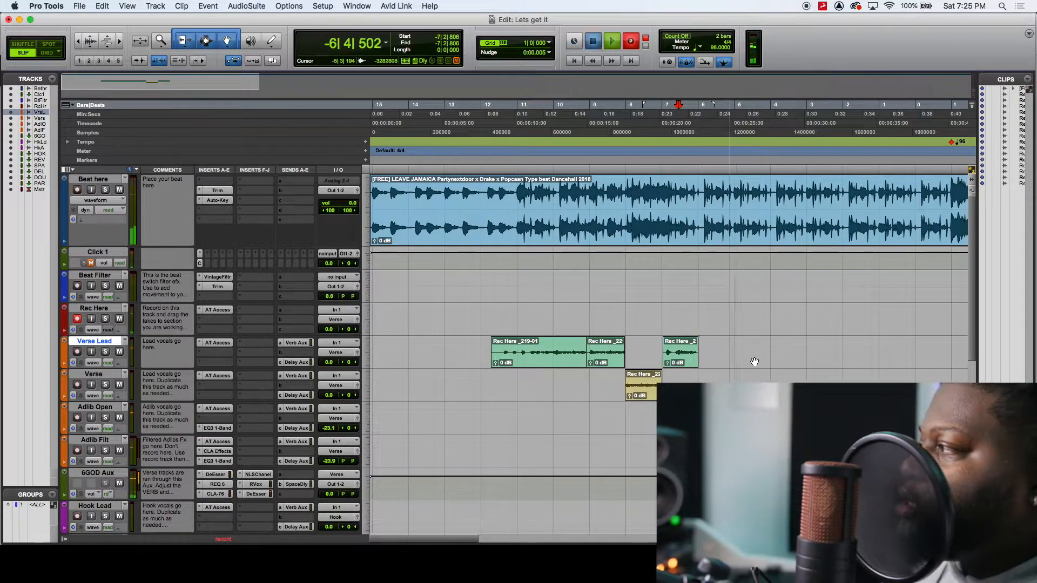
{"action": "left_click_drag", "start_coordinate": [685, 315], "coordinate": [695, 316]}
Listen to the trimmed Rec Here take twice from -7|4|663
{"action": "key", "text": "space"}
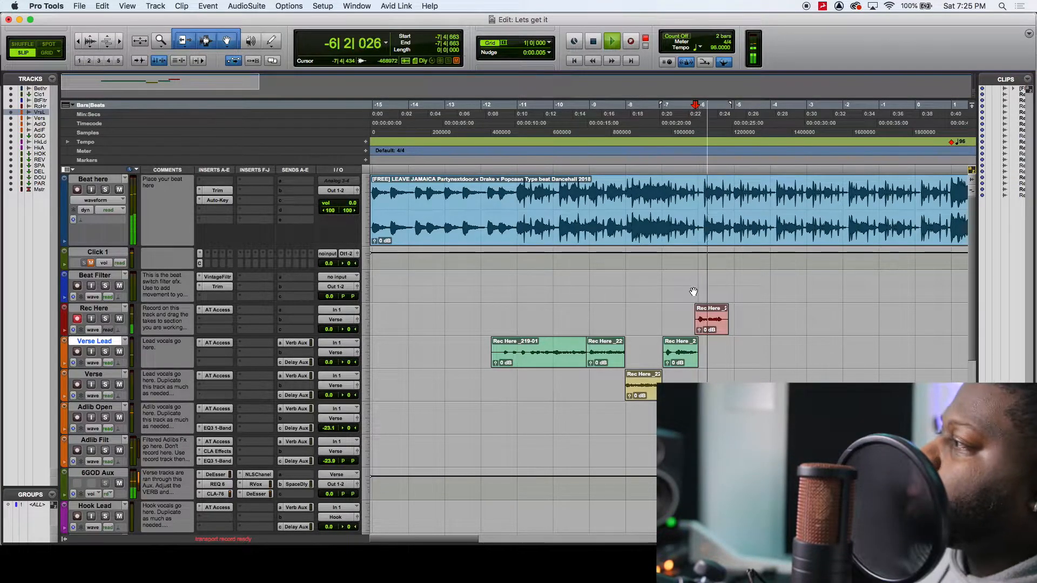
{"action": "key", "text": "space"}
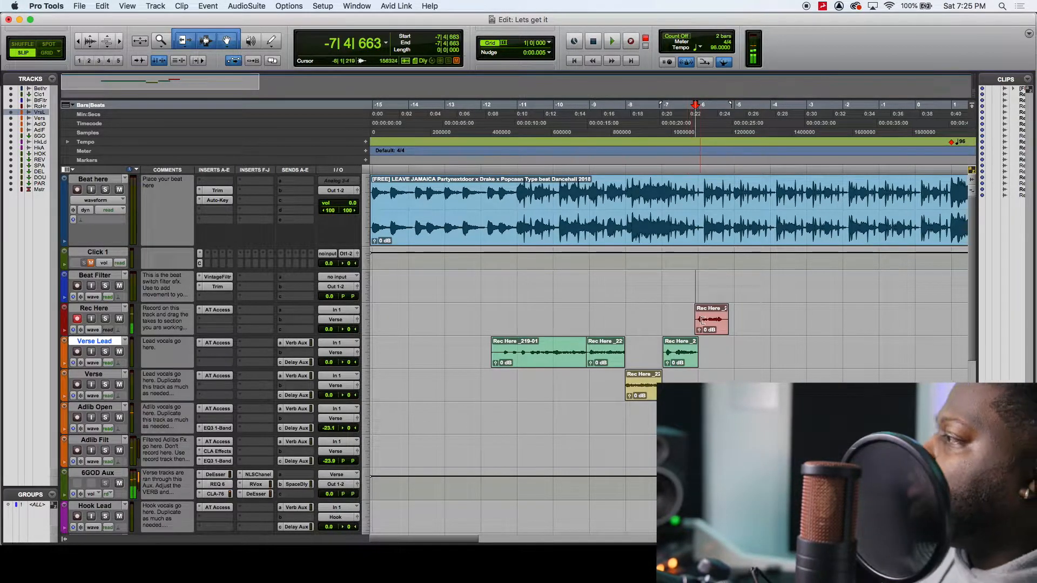
{"action": "key", "text": "space"}
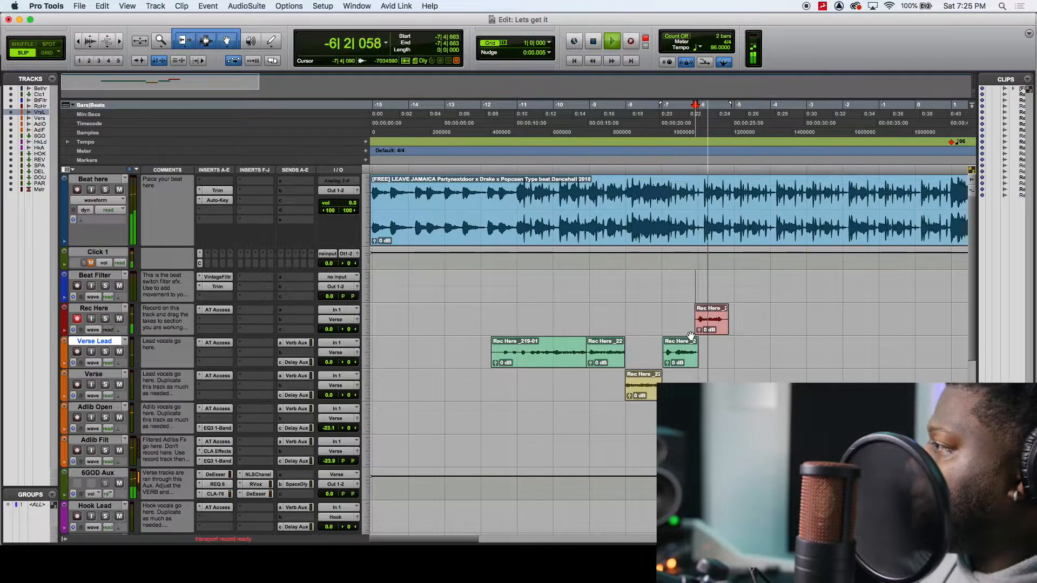
{"action": "key", "text": "space"}
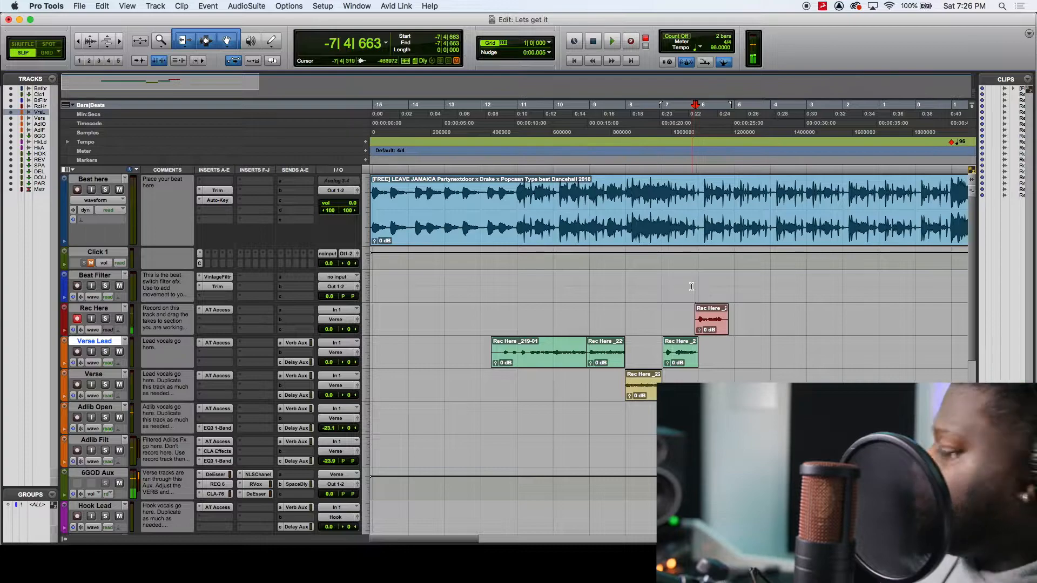
Play from -7|1|504, punch in a new recording over the end of the Rec Here take, and listen back from -7|3|648
{"action": "left_click", "coordinate": [667, 285]}
{"action": "key", "text": "space"}
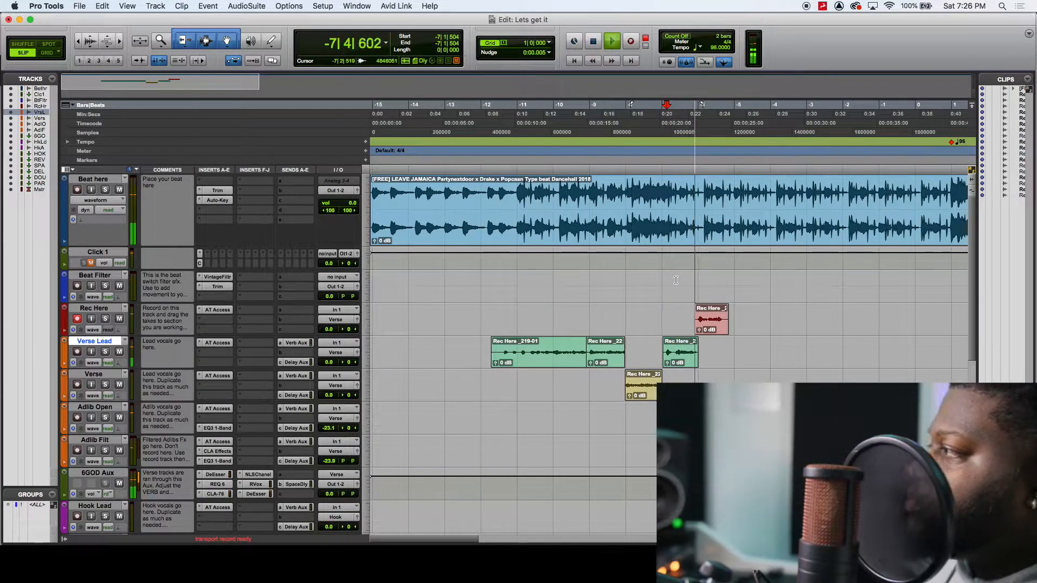
{"action": "key", "text": "super+space"}
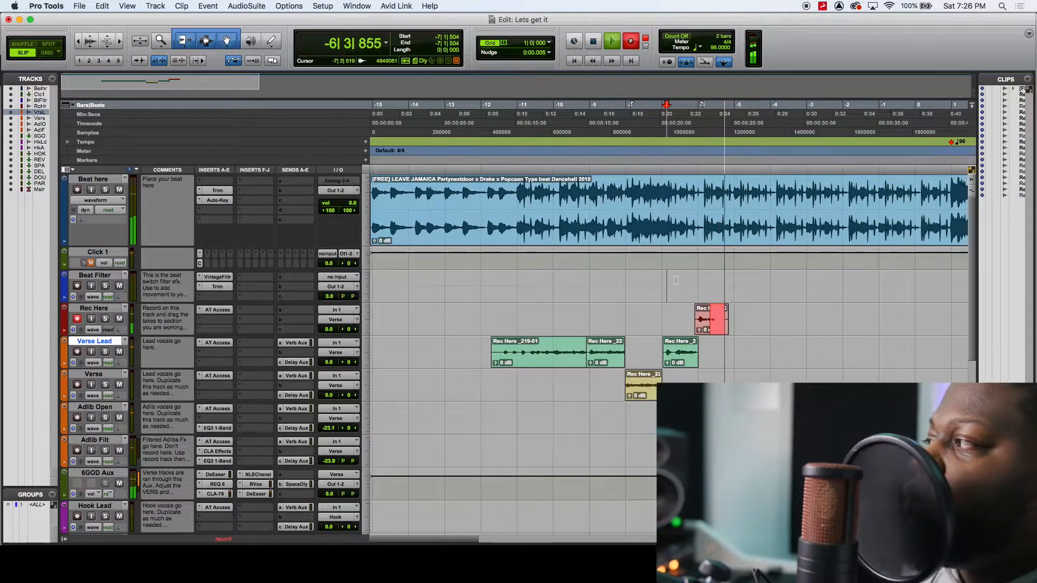
{"action": "key", "text": "space"}
{"action": "key", "text": "space"}
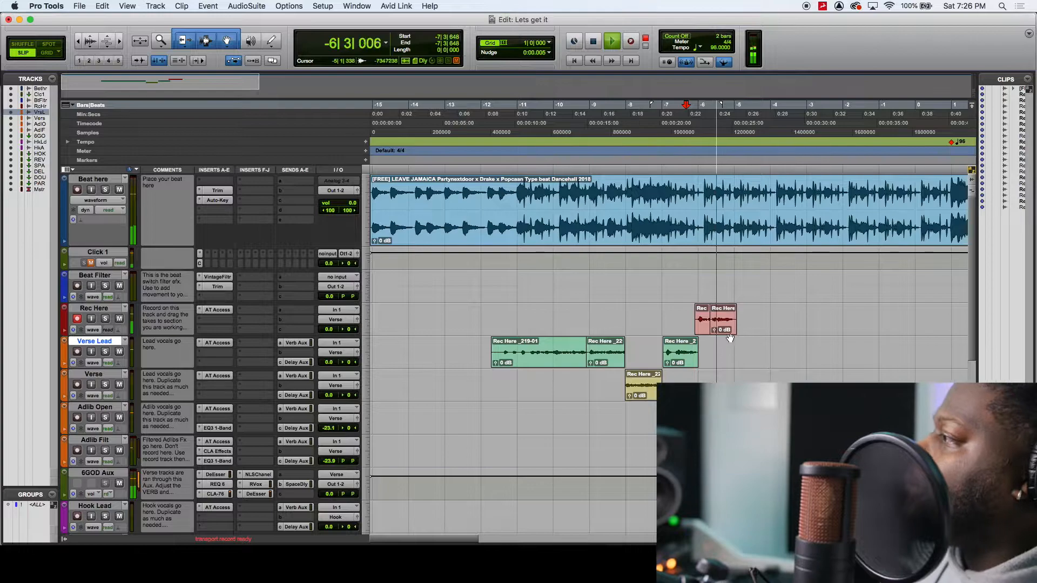
{"action": "key", "text": "space"}
Trim the start of the punched-in Rec Here clip to about -6|2|284 and check the join by playing from -7|3|075
{"action": "left_click", "coordinate": [711, 324]}
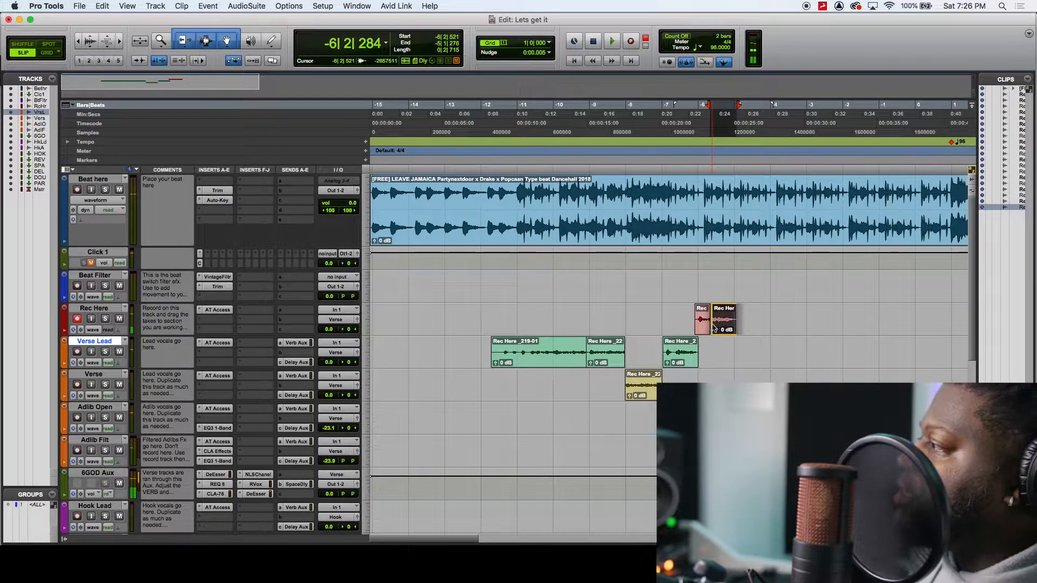
{"action": "left_click_drag", "start_coordinate": [707, 328], "coordinate": [713, 327]}
{"action": "left_click", "coordinate": [682, 326]}
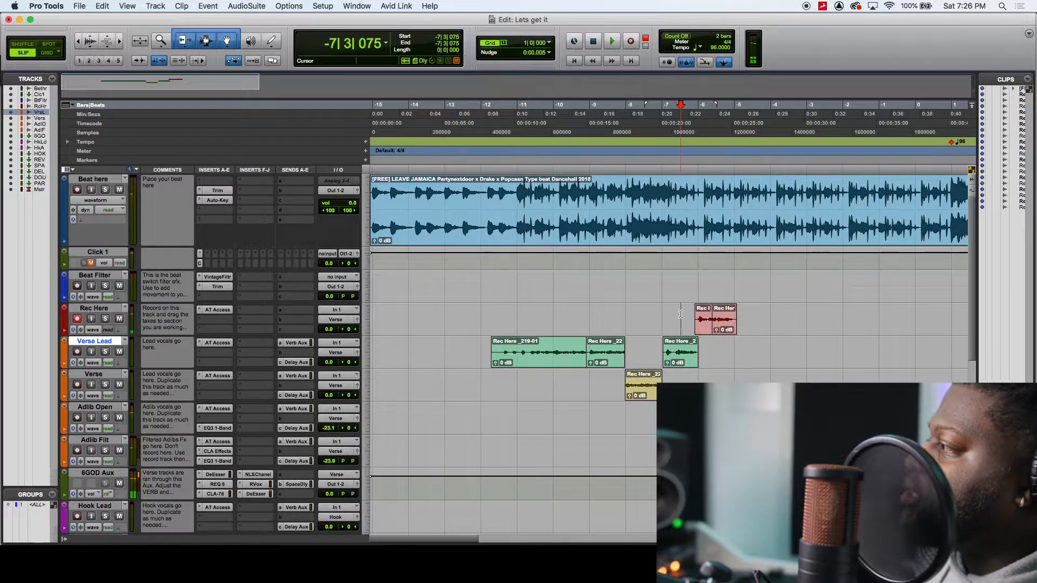
{"action": "key", "text": "space"}
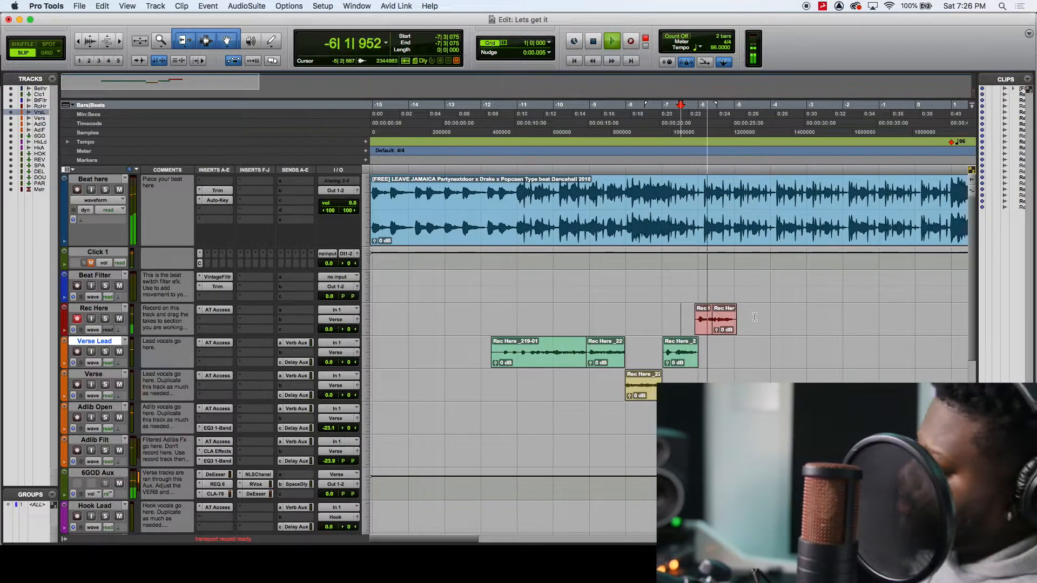
Move both Rec Here clips together to the Verse track at the same time position and play from -6|1|907
{"action": "left_click_drag", "start_coordinate": [765, 311], "coordinate": [659, 312]}
{"action": "left_click", "coordinate": [704, 327]}
{"action": "key", "text": "super+x"}
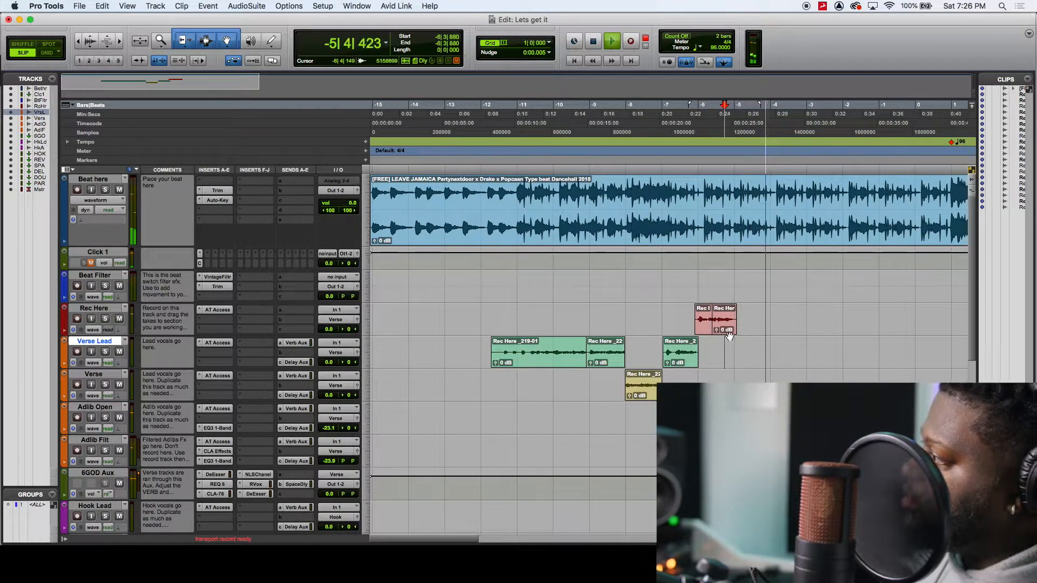
{"action": "mouse_move", "coordinate": [767, 320]}
{"action": "left_mouse_down"}
{"action": "mouse_move", "coordinate": [695, 324]}
{"action": "mouse_move", "coordinate": [697, 391]}
{"action": "left_mouse_up"}
{"action": "left_click", "coordinate": [706, 312]}
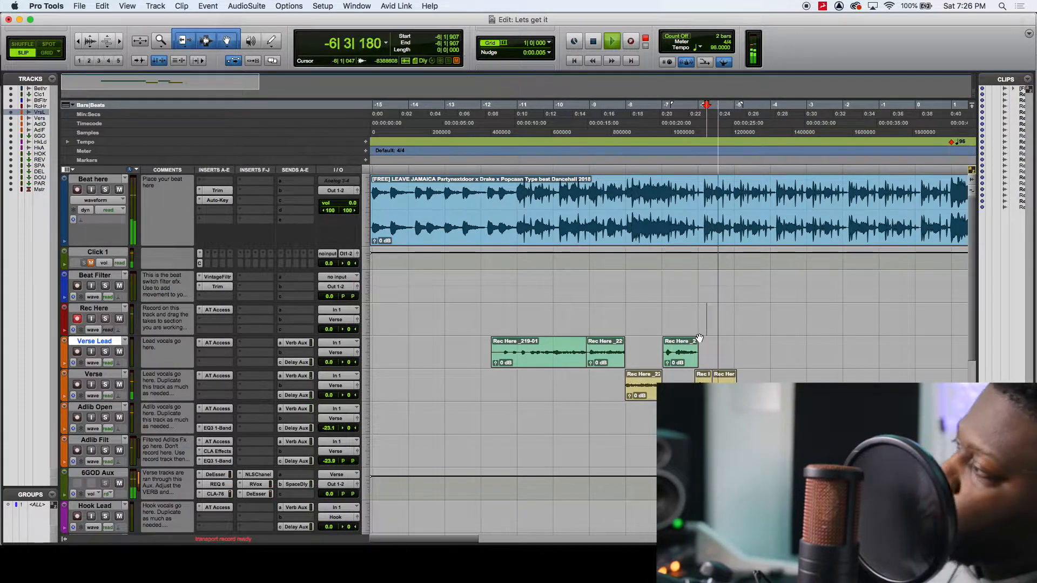
{"action": "key", "text": "space"}
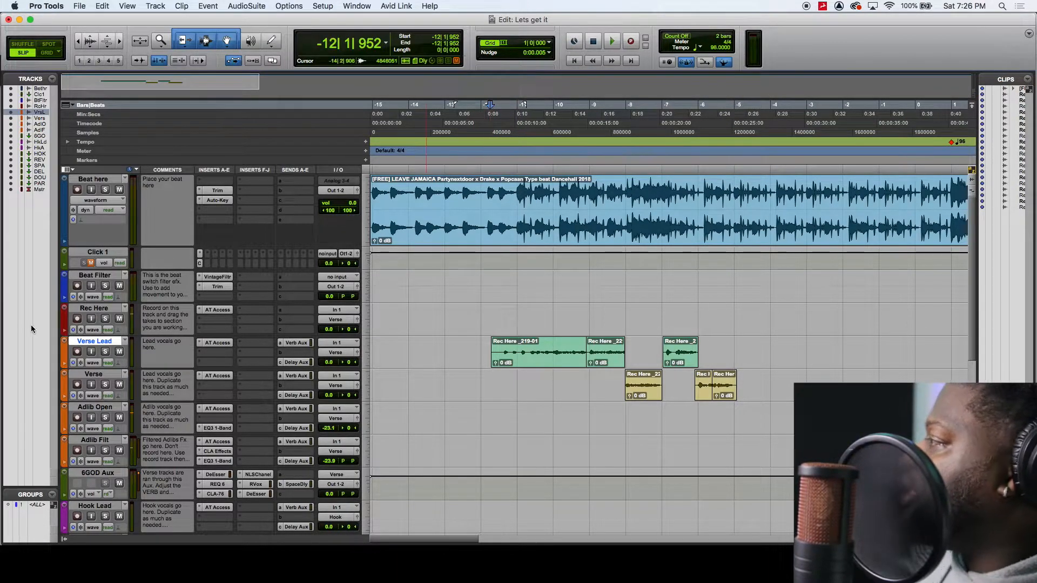
{"action": "key", "text": "super+space"}
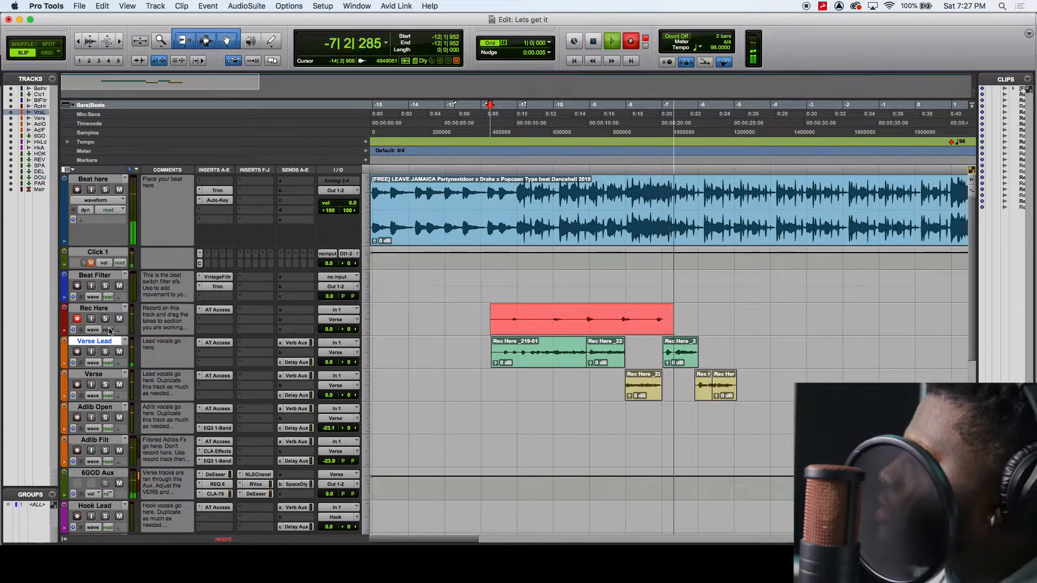
{"action": "key", "text": "space"}
{"action": "key", "text": "super+z"}
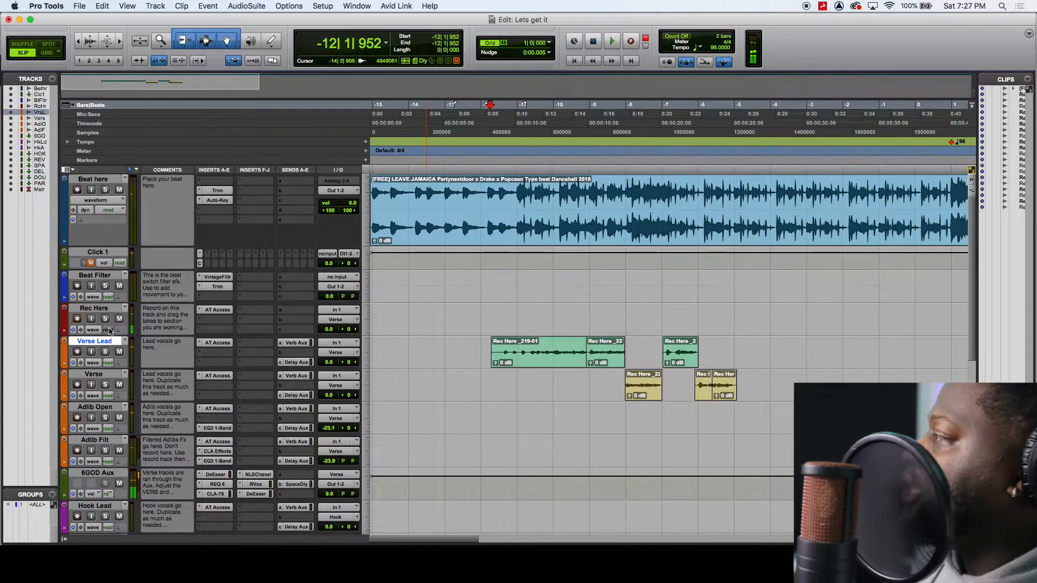
Record an ad-lib take on Rec Here from -12|1|952, then move it to Adlib Open with its start trimmed to -11|4|368
{"action": "key", "text": "super+space"}
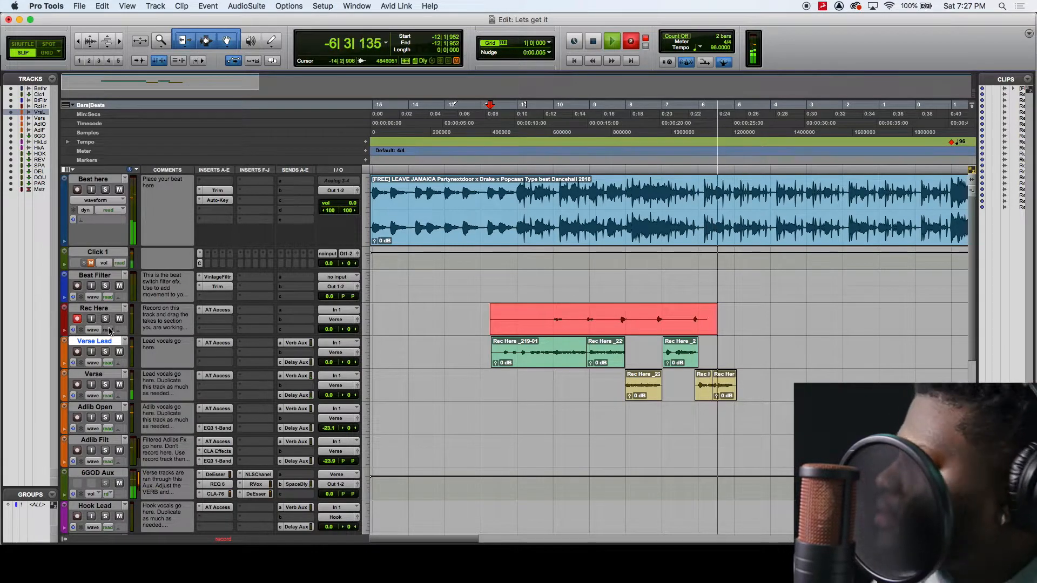
{"action": "key", "text": "space"}
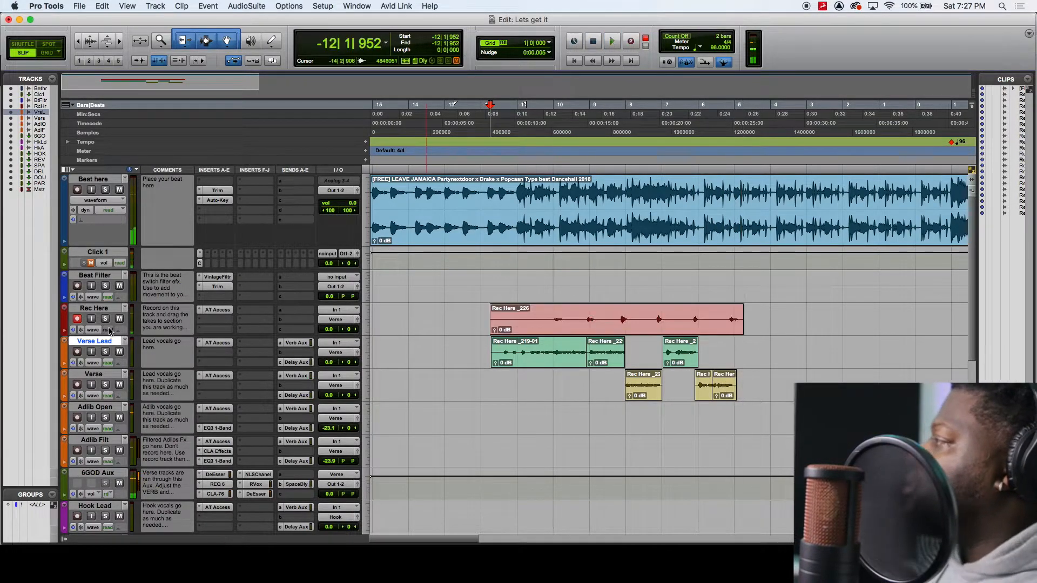
{"action": "left_click_drag", "start_coordinate": [541, 328], "coordinate": [549, 424]}
Cut two silent gaps out of the ad-lib clip on Adlib Open, the second one starting at -9|1|787
{"action": "left_click", "coordinate": [102, 409]}
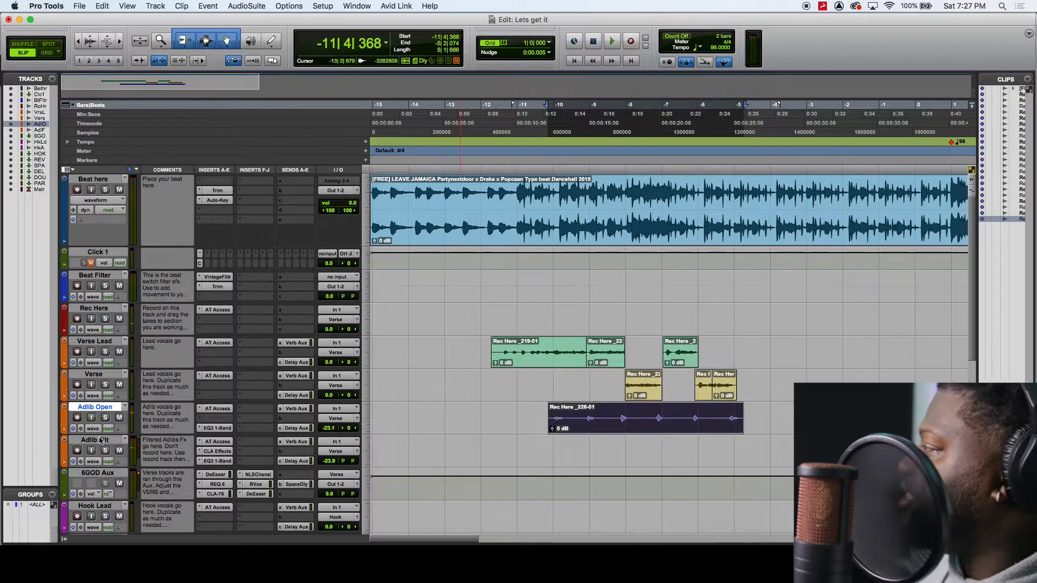
{"action": "left_click", "coordinate": [100, 440]}
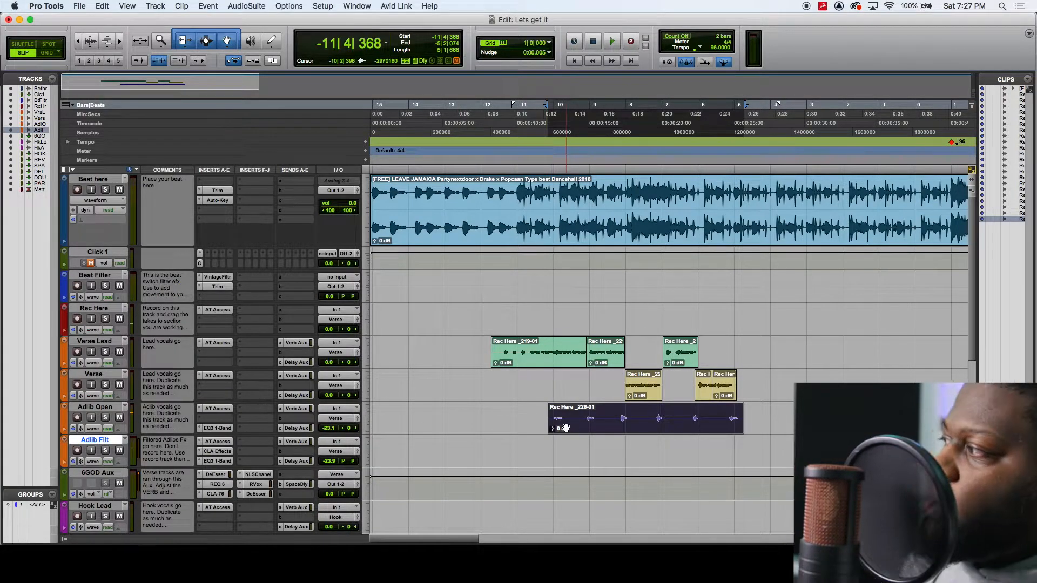
{"action": "key", "text": "Delete"}
{"action": "left_click_drag", "start_coordinate": [566, 415], "coordinate": [620, 417]}
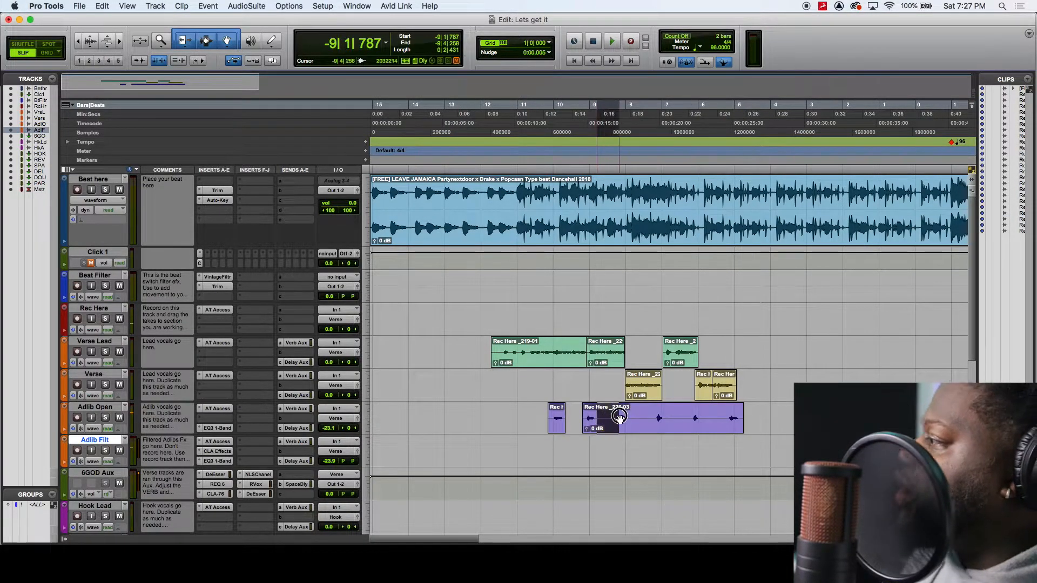
{"action": "key", "text": "Delete"}
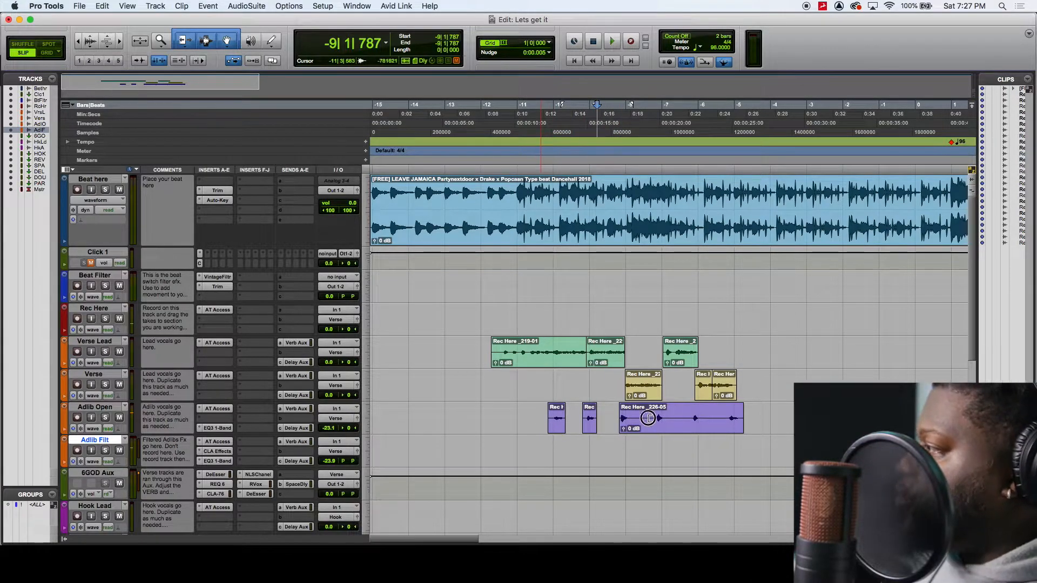
Play the ad-lib clips from -11|3|870 and set the Adlib Open volume to -11.0 dB in the mixer
{"action": "left_click_drag", "start_coordinate": [523, 416], "coordinate": [754, 412]}
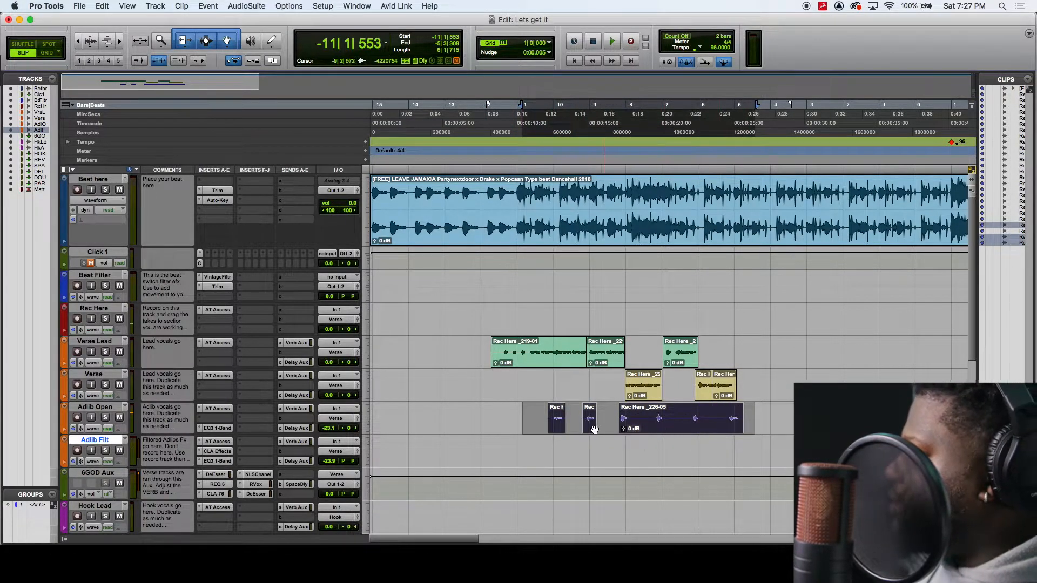
{"action": "left_click", "coordinate": [544, 413]}
{"action": "key", "text": "space"}
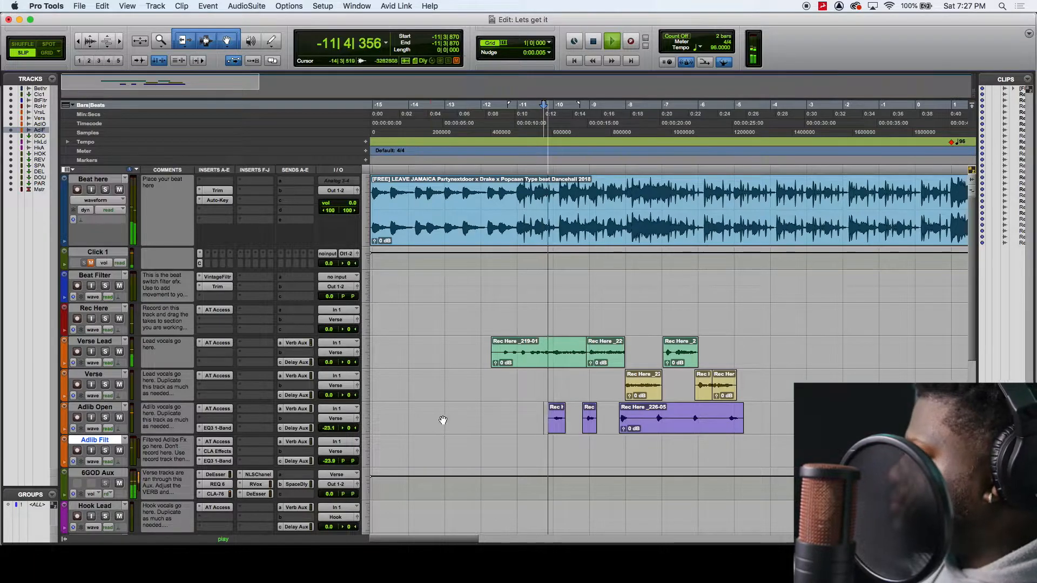
{"action": "left_click", "coordinate": [105, 410]}
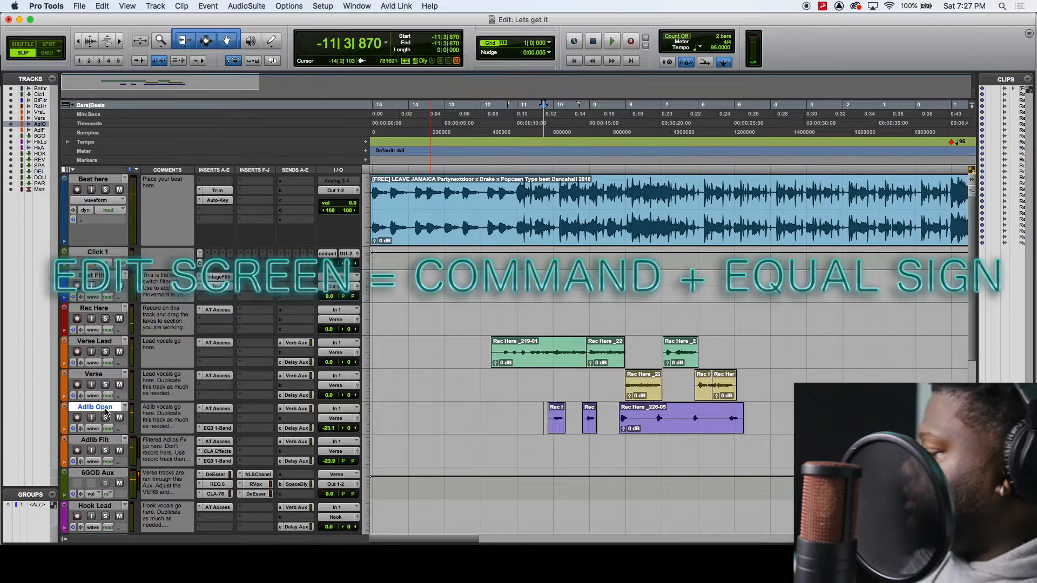
{"action": "key", "text": "super+equal"}
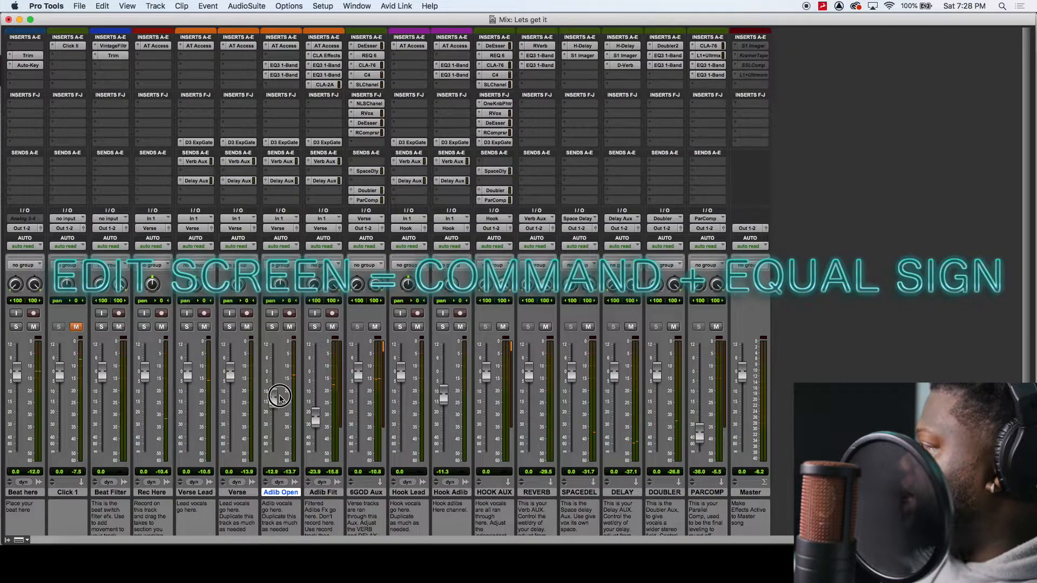
{"action": "left_click_drag", "start_coordinate": [272, 397], "coordinate": [279, 399]}
{"action": "key", "text": "super+equal"}
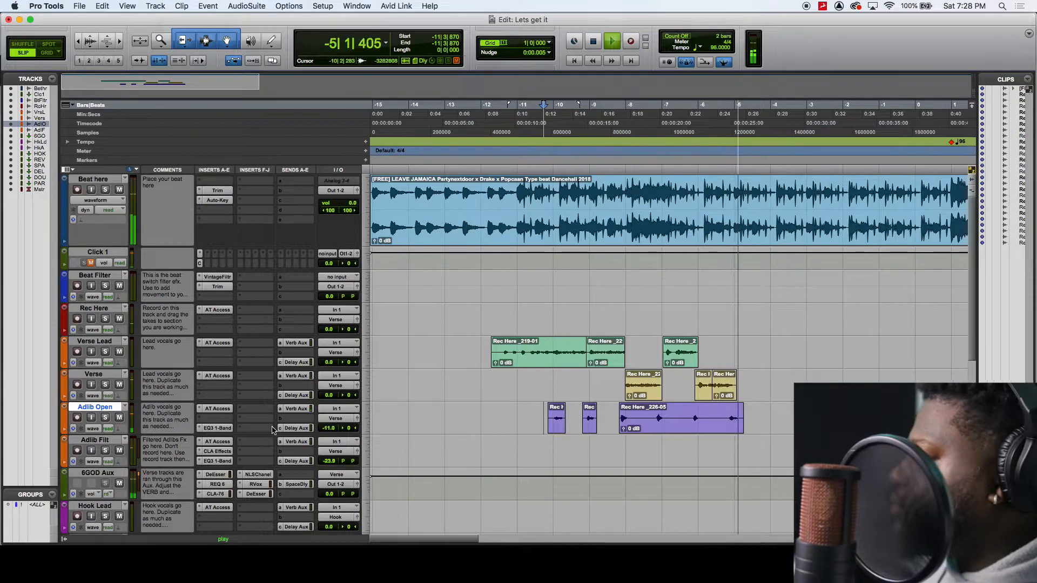
{"action": "key", "text": "space"}
Move the three ad-lib clips together from Adlib Open to Adlib Filt at the same time position
{"action": "left_click_drag", "start_coordinate": [759, 420], "coordinate": [524, 424]}
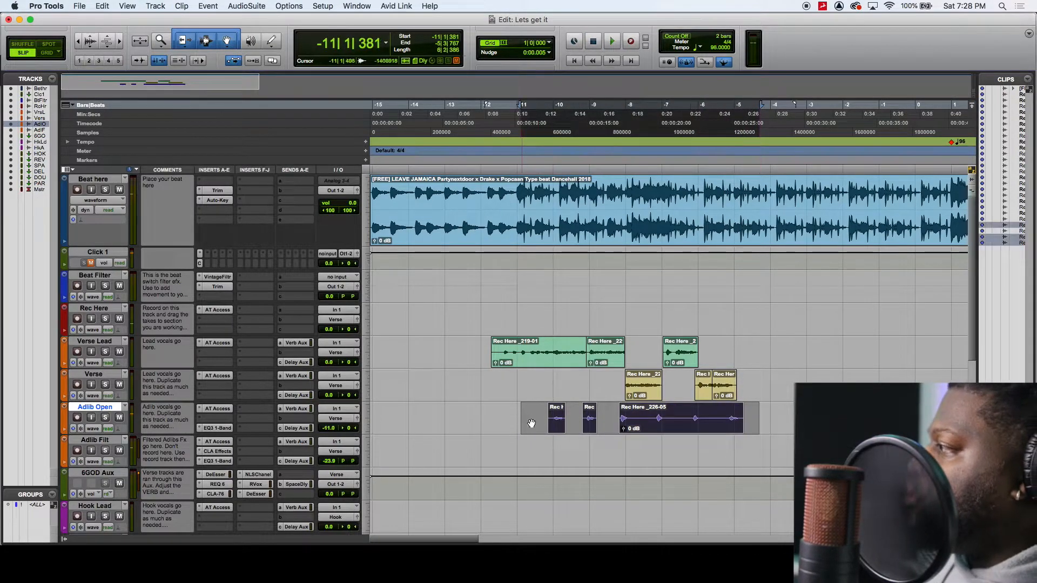
{"action": "left_click_drag", "start_coordinate": [660, 427], "coordinate": [662, 445]}
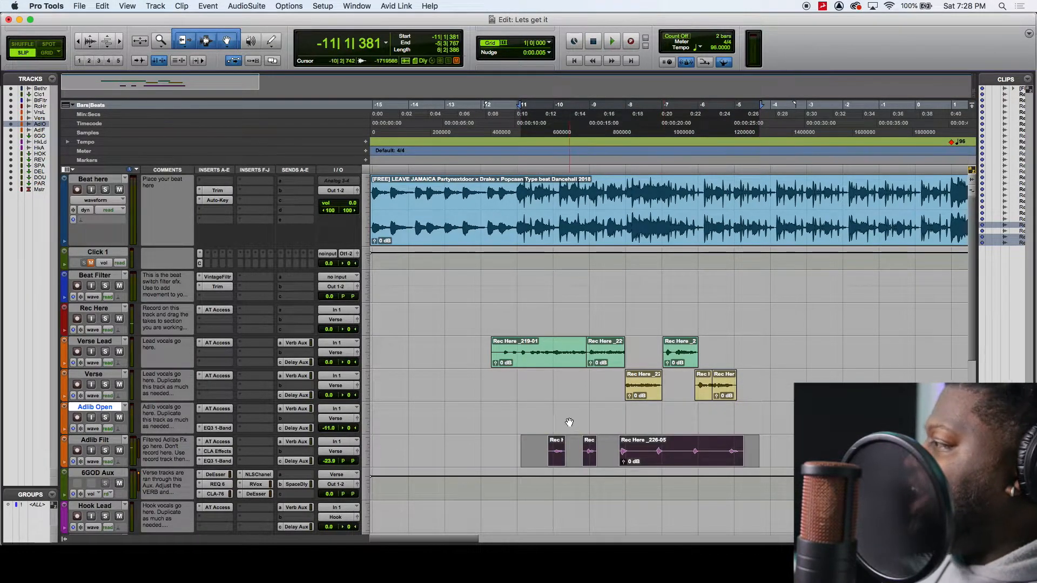
{"action": "left_click", "coordinate": [552, 408]}
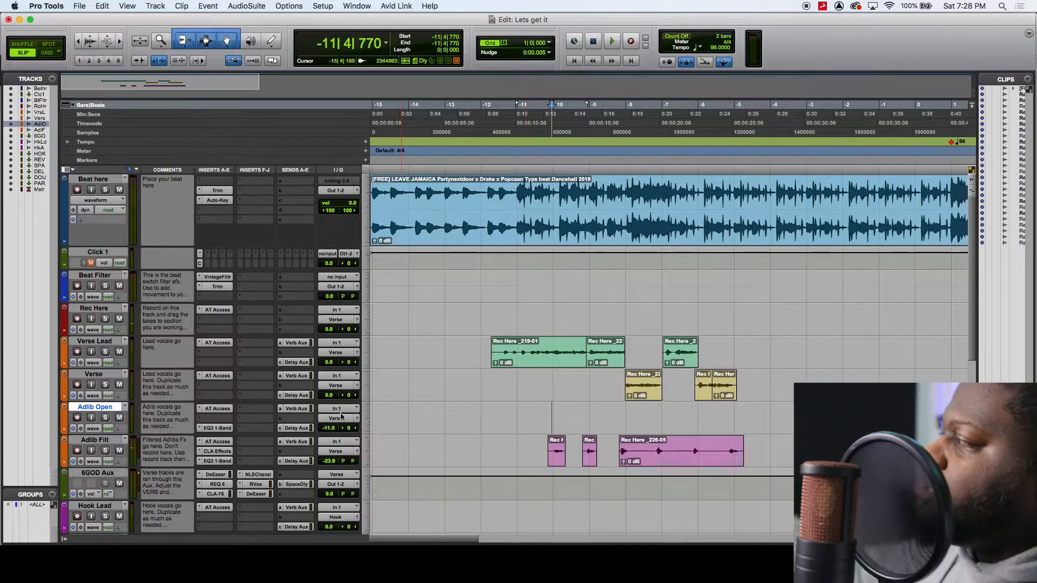
Open the Verb Aux send of Adlib Open and play the ad-libs on Adlib Filt from -11|3|411
{"action": "left_click", "coordinate": [296, 408]}
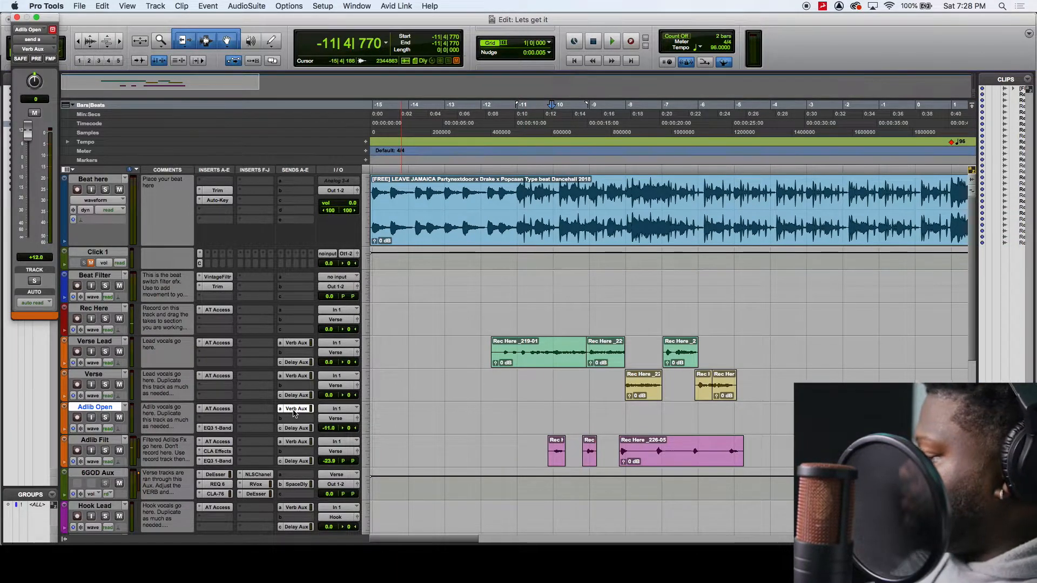
{"action": "key", "text": "super+equal"}
{"action": "key", "text": "super+equal"}
{"action": "left_click_drag", "start_coordinate": [541, 442], "coordinate": [766, 446]}
{"action": "left_click", "coordinate": [541, 444]}
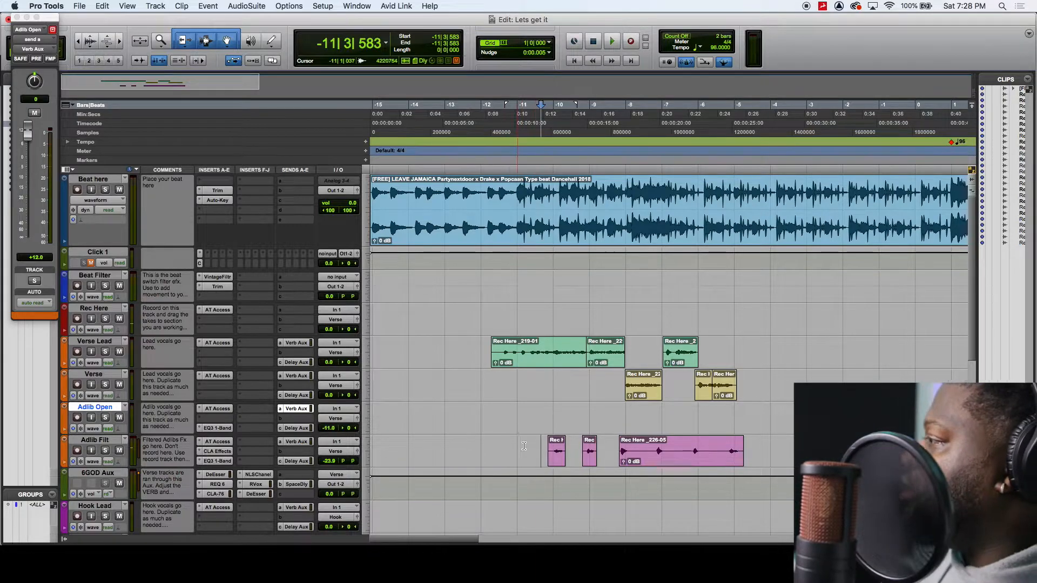
{"action": "key", "text": "space"}
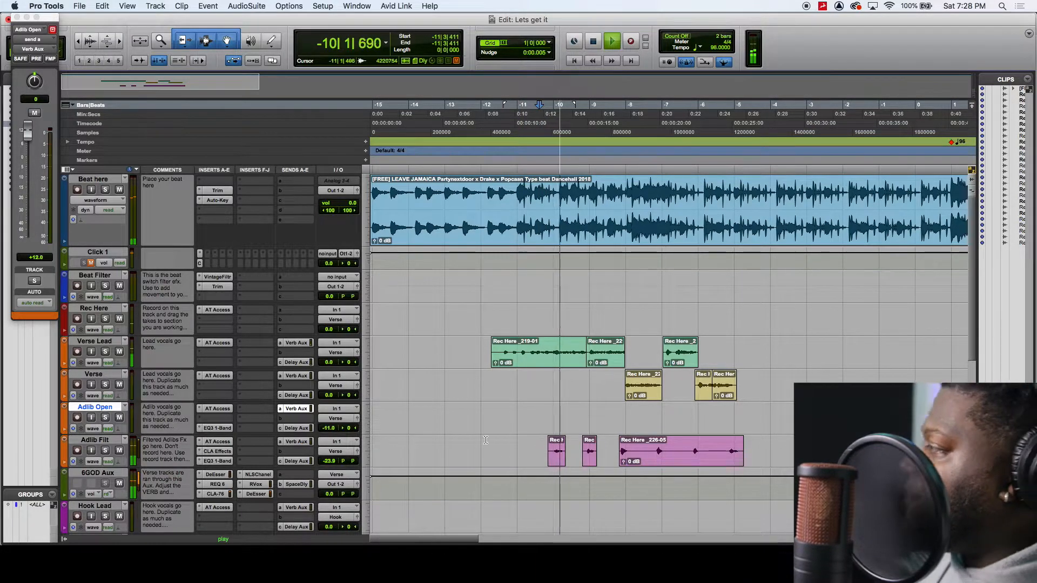
{"action": "key", "text": "space"}
Close the Verb Aux send window and raise the Adlib Filt volume to -9.9 dB in the mixer
{"action": "key", "text": "super+equal"}
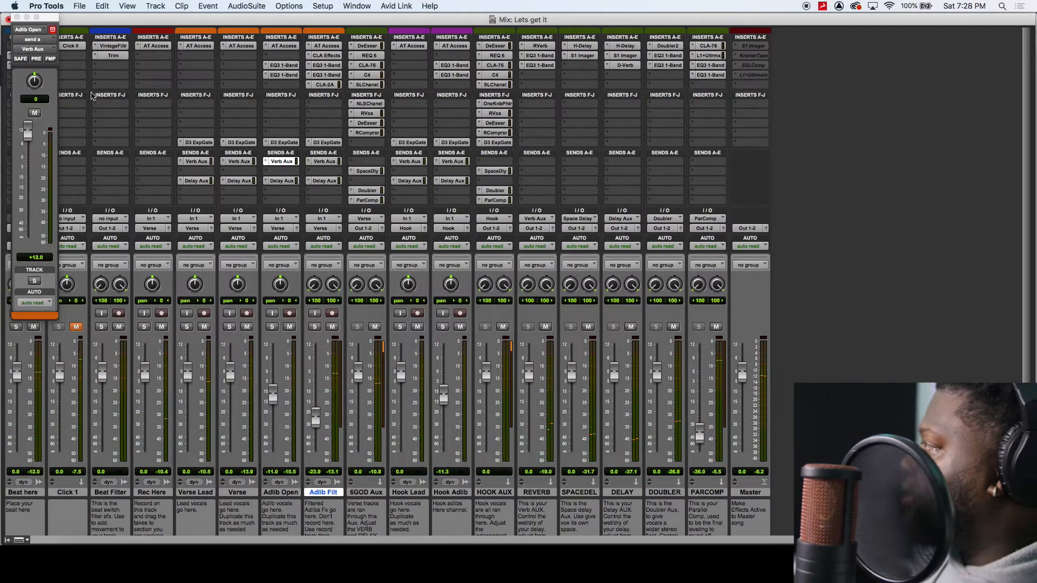
{"action": "left_click", "coordinate": [17, 17]}
{"action": "left_click_drag", "start_coordinate": [311, 418], "coordinate": [319, 398]}
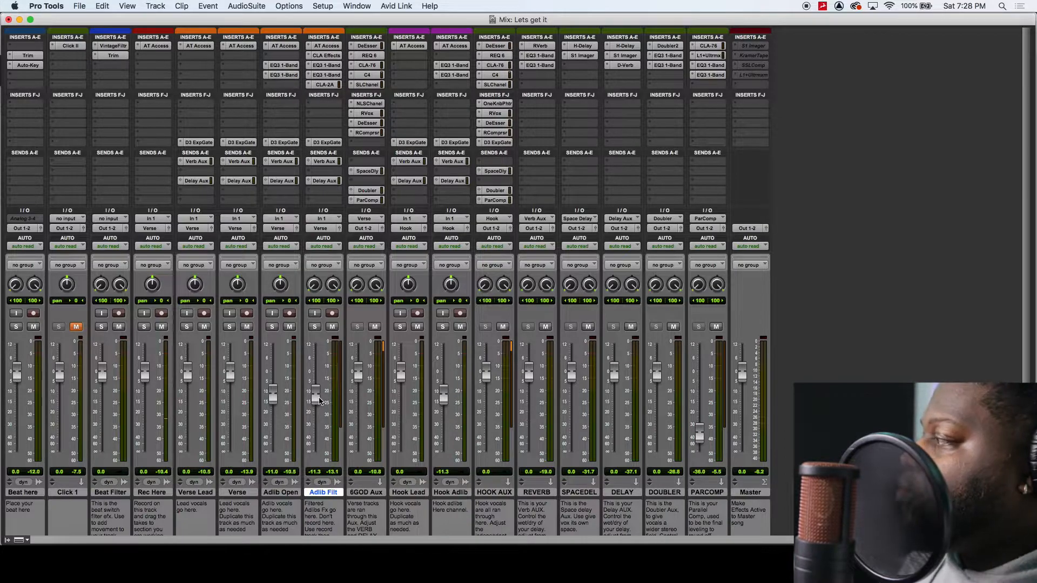
{"action": "key", "text": "super+equal"}
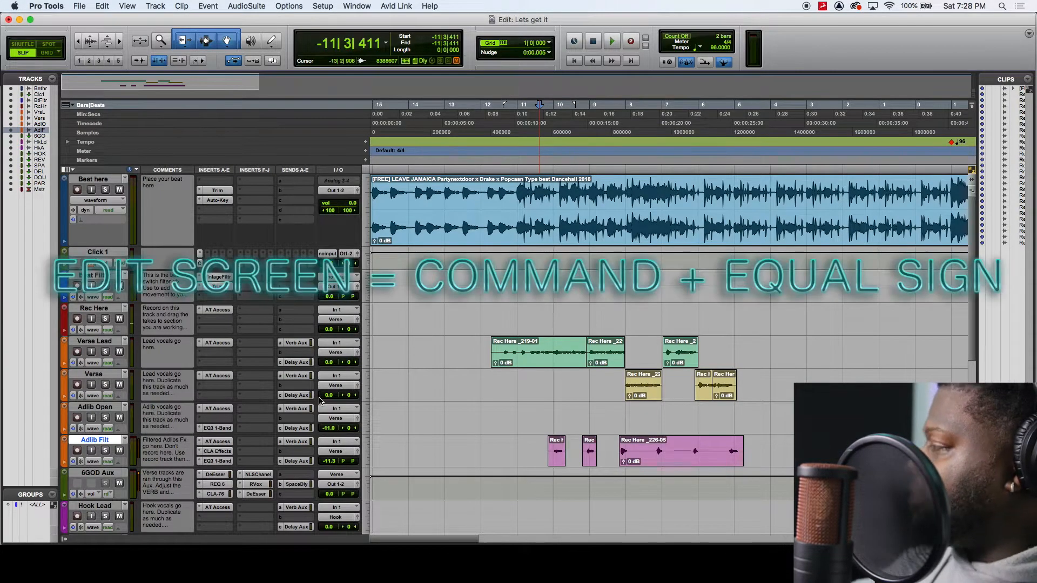
{"action": "key", "text": "super+equal"}
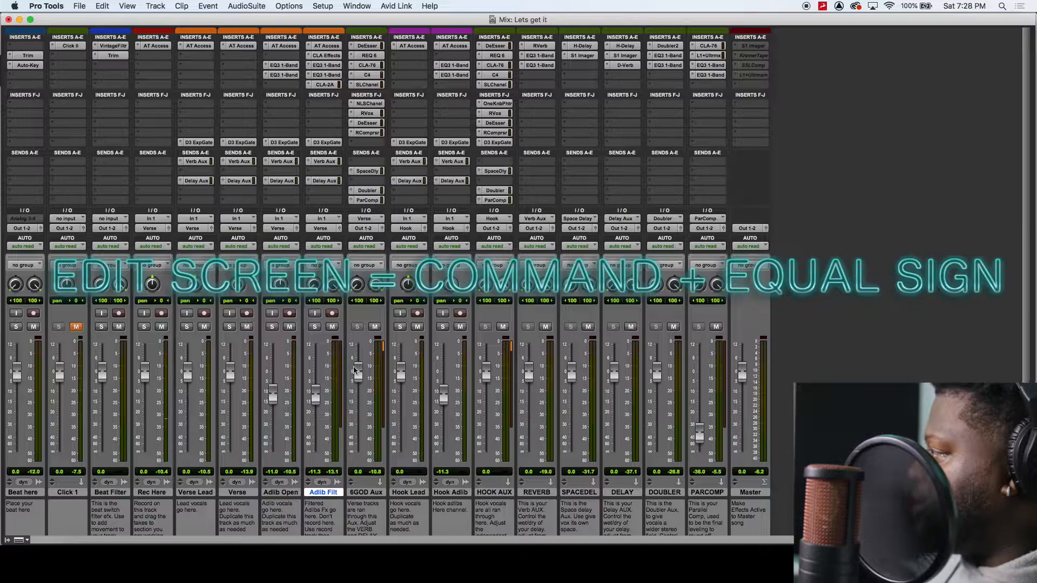
{"action": "left_click_drag", "start_coordinate": [316, 395], "coordinate": [321, 393]}
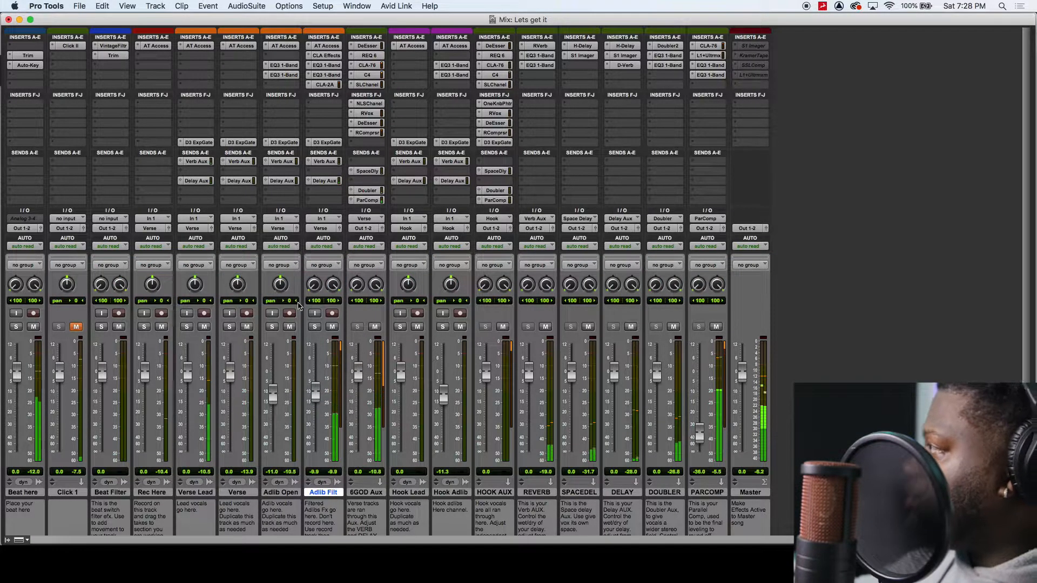
Lower the Delay Aux send of Adlib Filt to -5.9 dB during playback and return to the edit view
{"action": "left_click", "coordinate": [324, 181]}
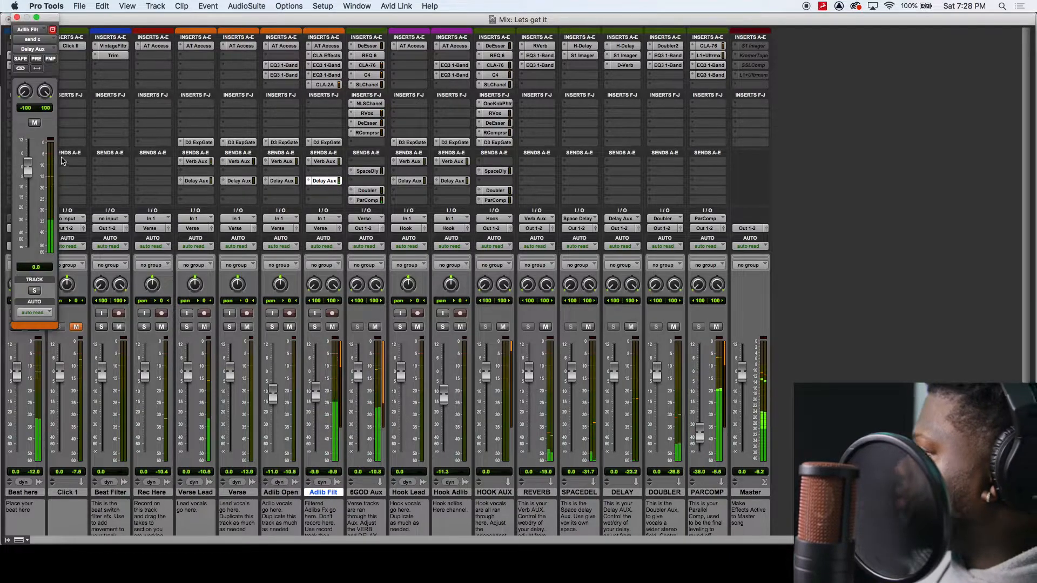
{"action": "left_click_drag", "start_coordinate": [27, 169], "coordinate": [33, 184]}
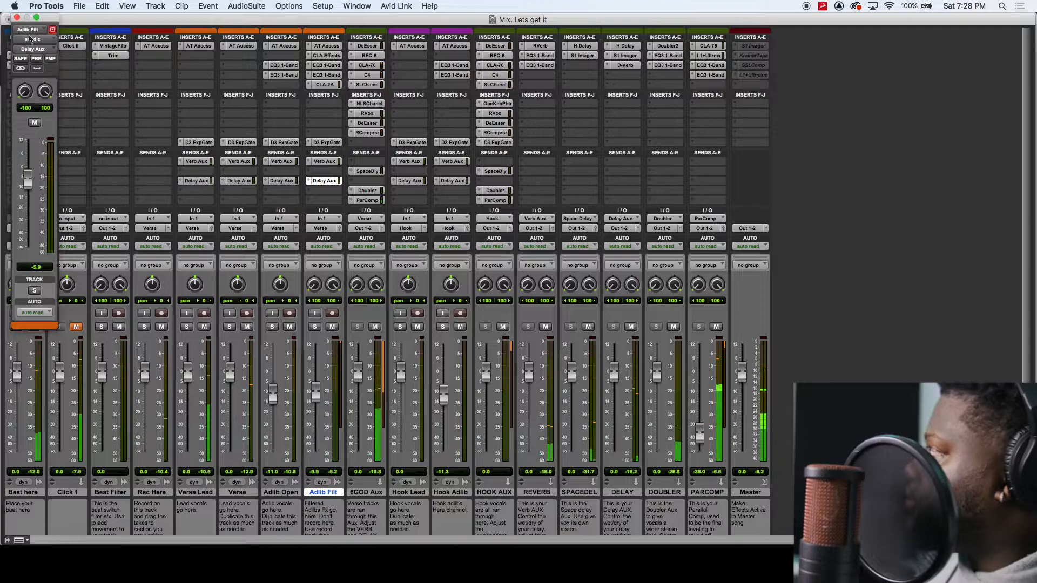
{"action": "left_click", "coordinate": [17, 18]}
{"action": "key", "text": "super+equal"}
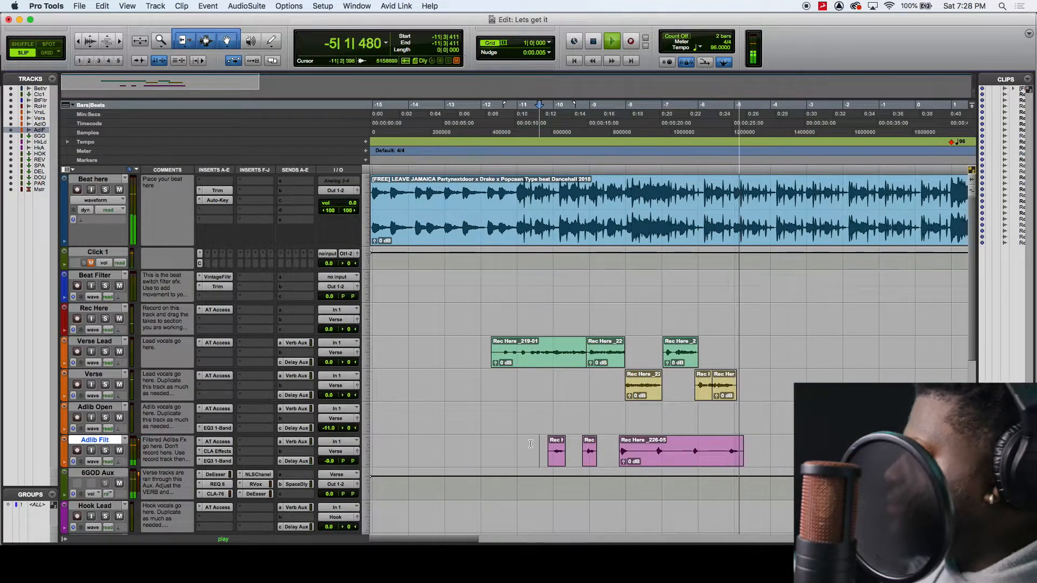
{"action": "key", "text": "space"}
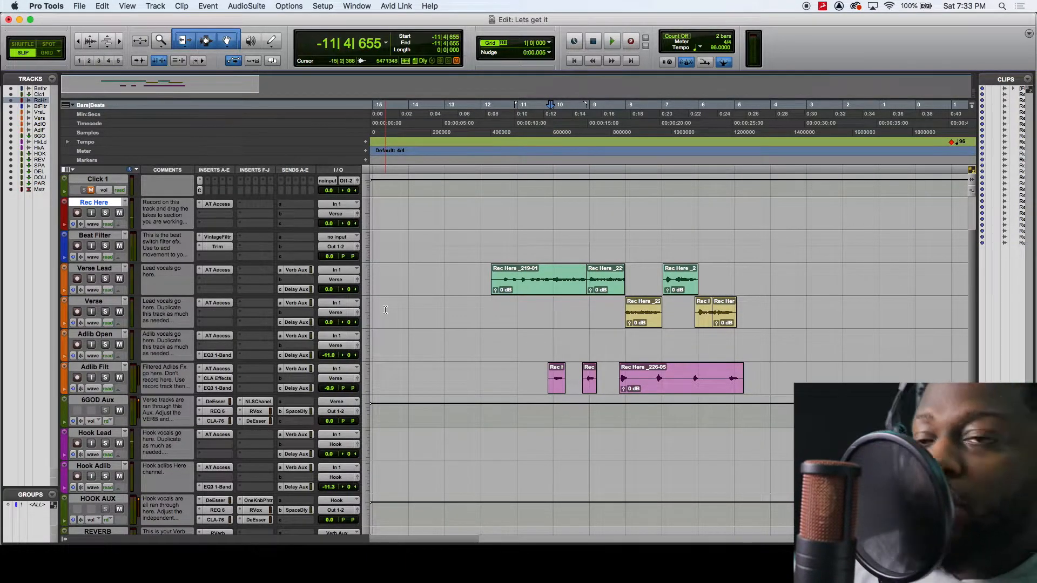
Move the Rec Here track down between 6GOD Aux and Hook Lead
{"action": "left_click_drag", "start_coordinate": [89, 203], "coordinate": [92, 429]}
{"action": "scroll", "coordinate": [604, 394], "scroll_direction": "down", "scroll_amount": 3}
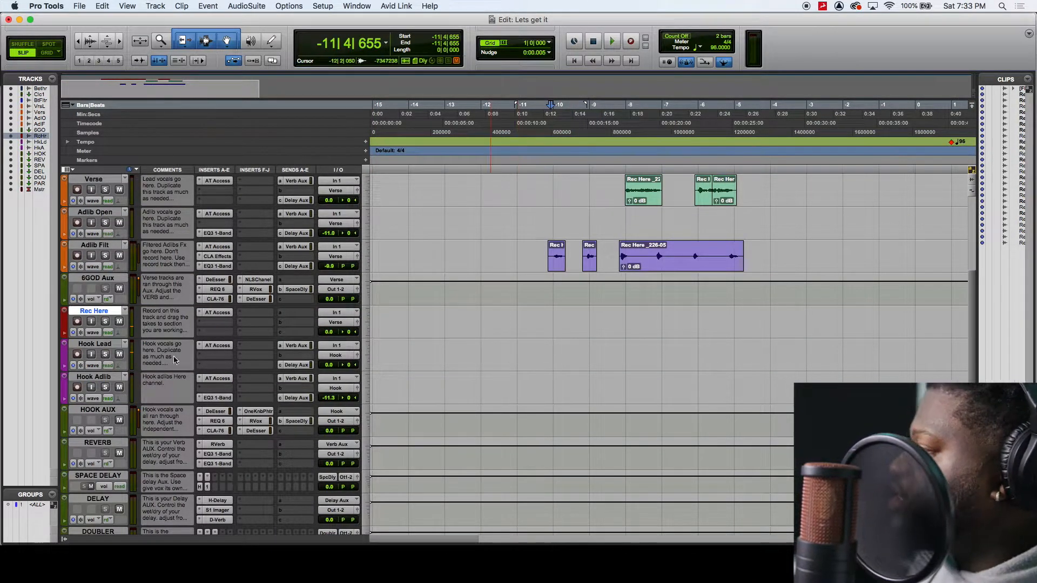
{"action": "scroll", "coordinate": [537, 378], "scroll_direction": "down", "scroll_amount": 3}
{"action": "scroll", "coordinate": [585, 382], "scroll_direction": "up", "scroll_amount": 5}
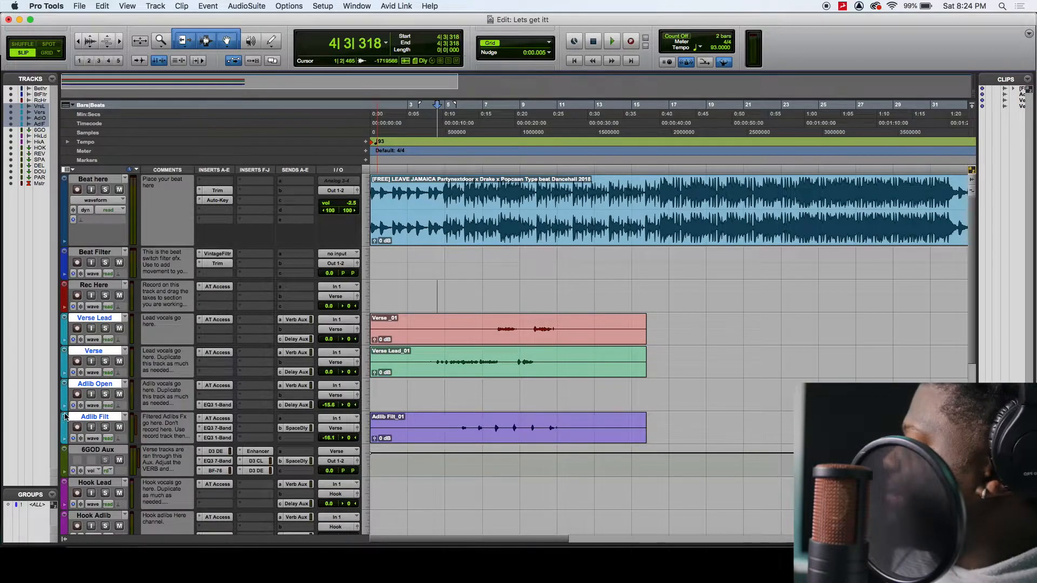
Open the EQ3 7-Band insert on 6GOD Aux and play the verse vocals through it from 4|3|540
{"action": "scroll", "coordinate": [65, 416], "scroll_direction": "down", "scroll_amount": 5}
{"action": "left_click", "coordinate": [109, 278]}
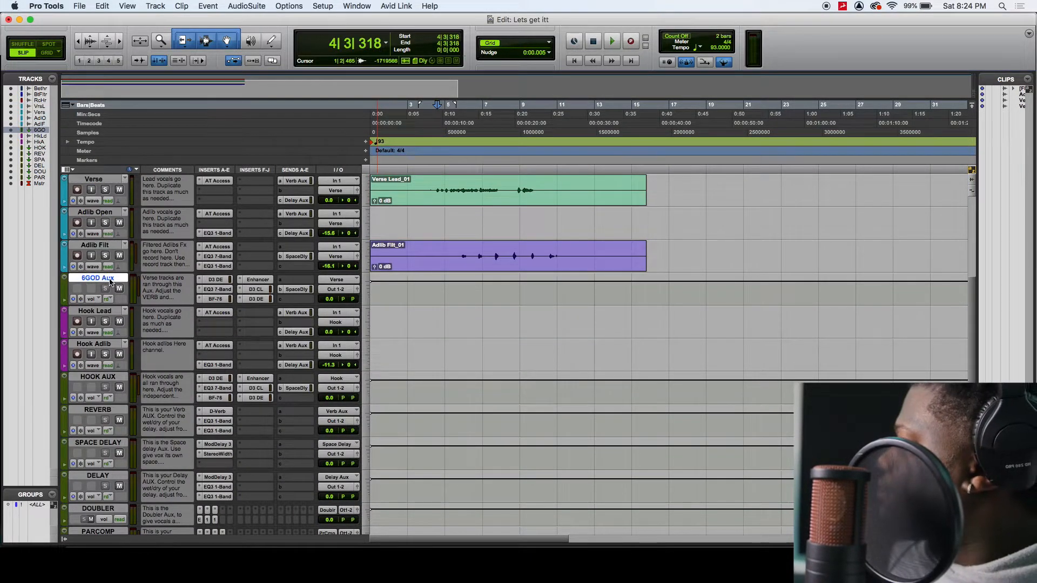
{"action": "scroll", "coordinate": [110, 281], "scroll_direction": "up", "scroll_amount": 3}
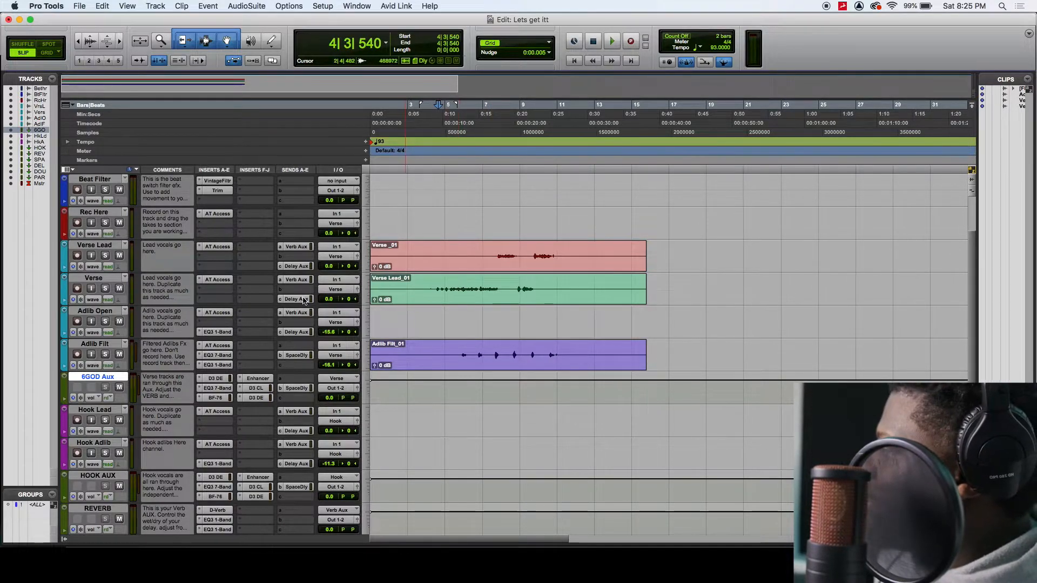
{"action": "left_click", "coordinate": [217, 388]}
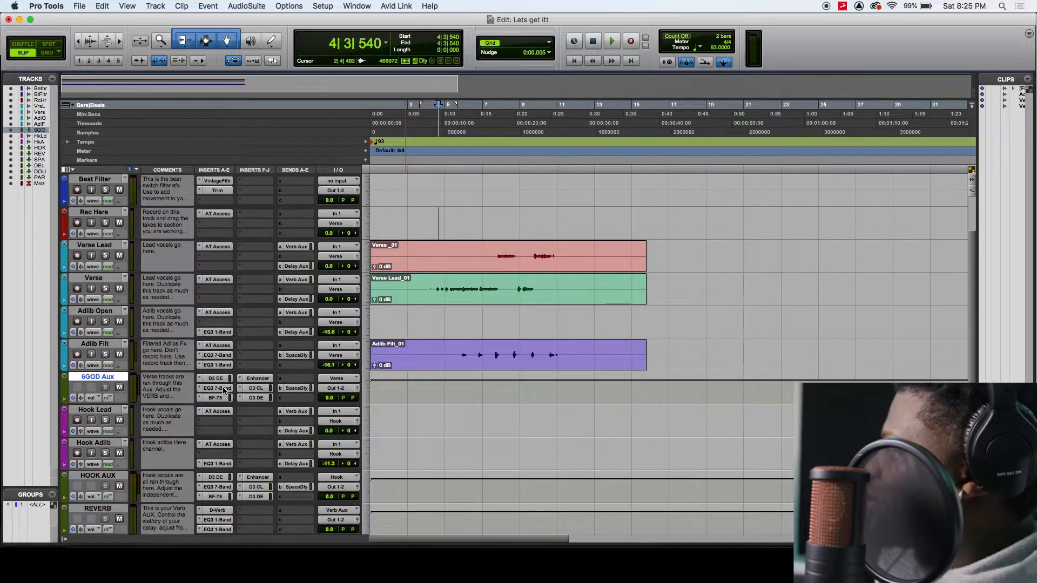
{"action": "left_click_drag", "start_coordinate": [512, 131], "coordinate": [710, 145]}
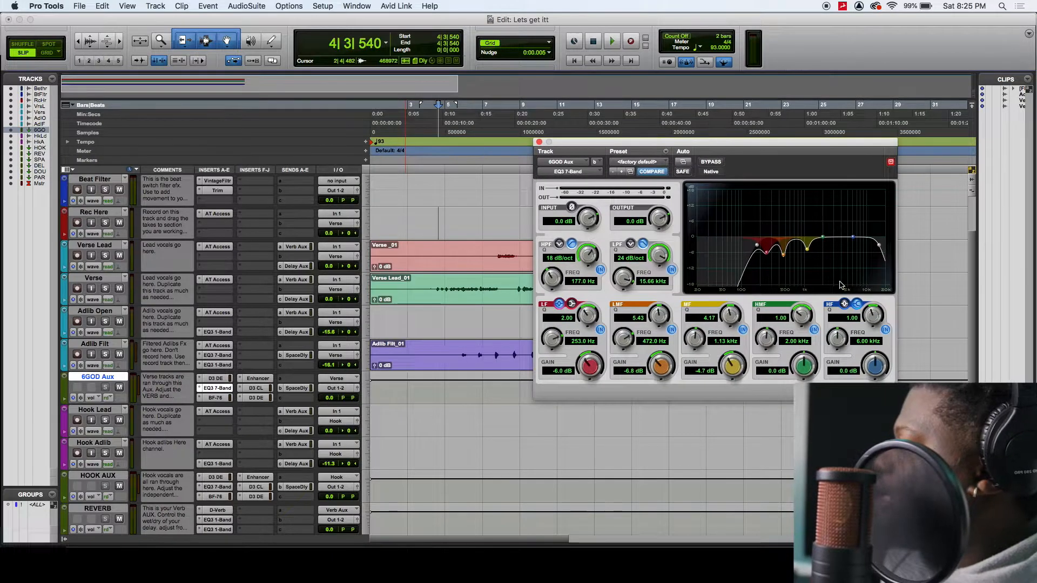
{"action": "key", "text": "space"}
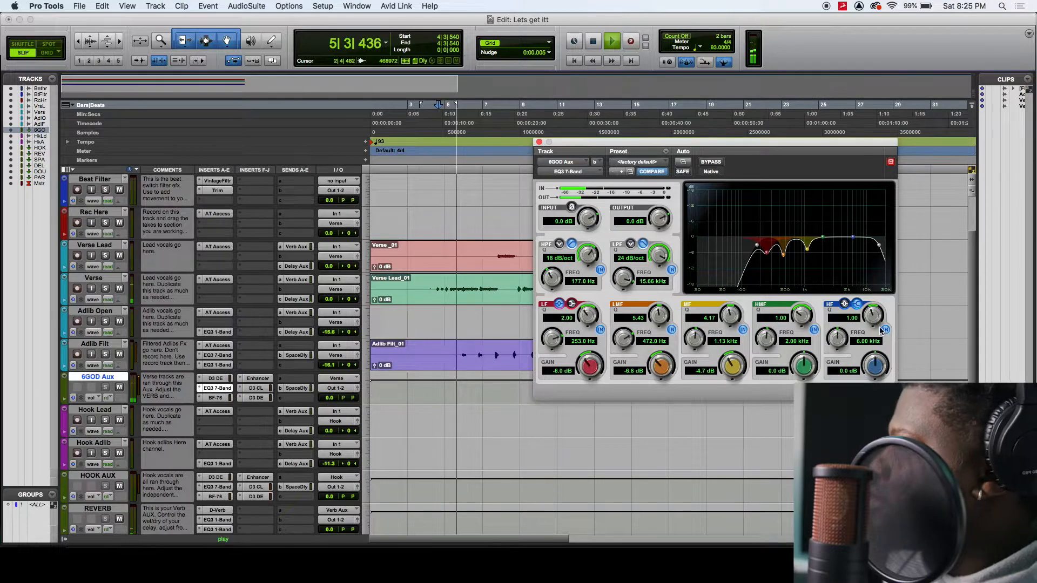
{"action": "mouse_move", "coordinate": [875, 366]}
{"action": "left_mouse_down"}
{"action": "mouse_move", "coordinate": [875, 416]}
{"action": "mouse_move", "coordinate": [872, 354]}
{"action": "left_mouse_up"}
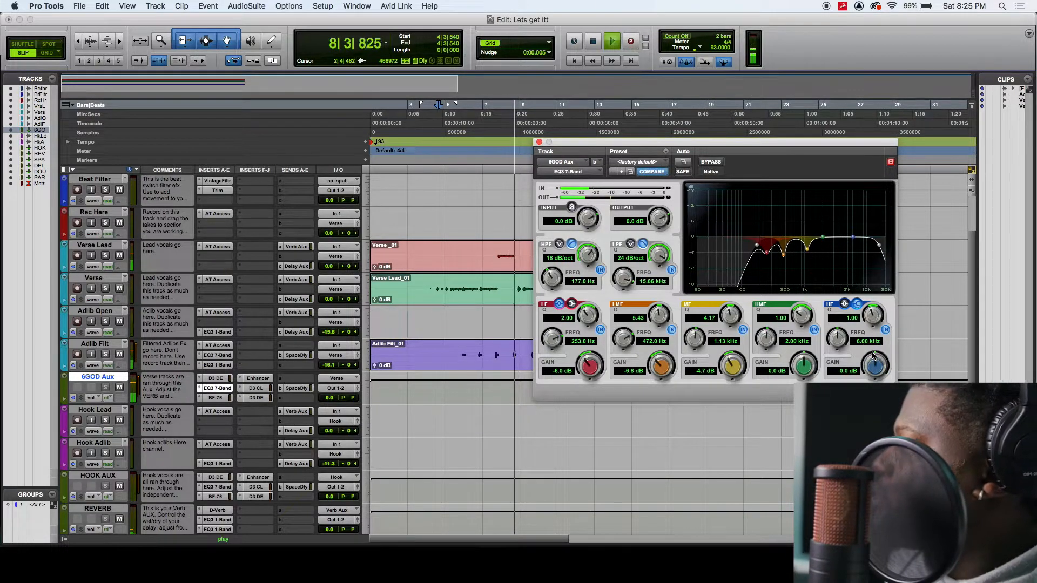
{"action": "key", "text": "space"}
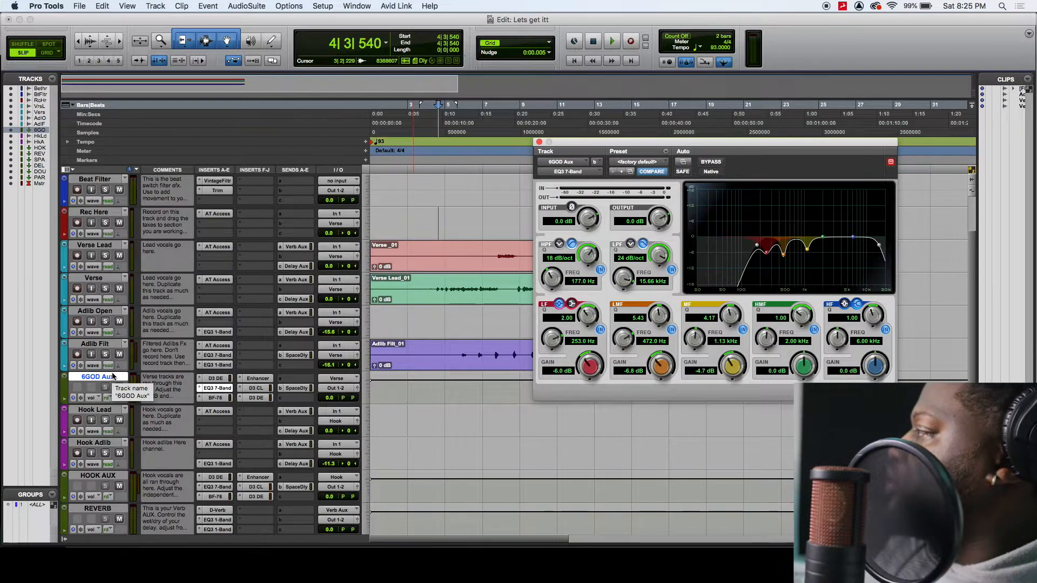
Select the four tracks from Verse Lead to Adlib Filt and return the selection to the 6GOD Aux they feed
{"action": "left_click", "coordinate": [104, 246]}
{"action": "left_click", "coordinate": [100, 345], "text": "shift"}
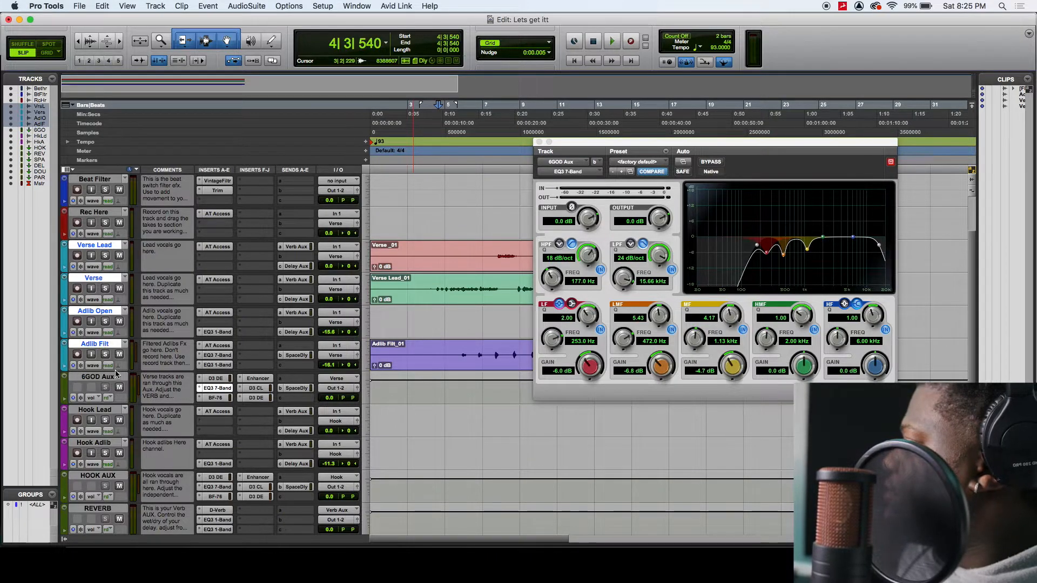
{"action": "left_click", "coordinate": [106, 382]}
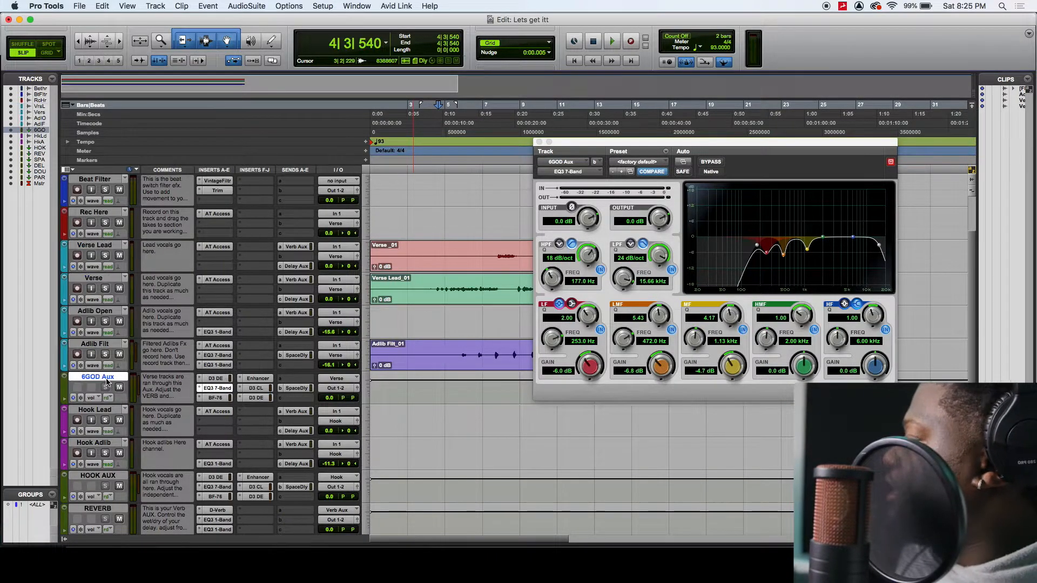
Select the Hook Lead and Hook Adlib tracks together, and move the selection to the HOOK AUX they feed
{"action": "scroll", "coordinate": [108, 351], "scroll_direction": "down", "scroll_amount": 8}
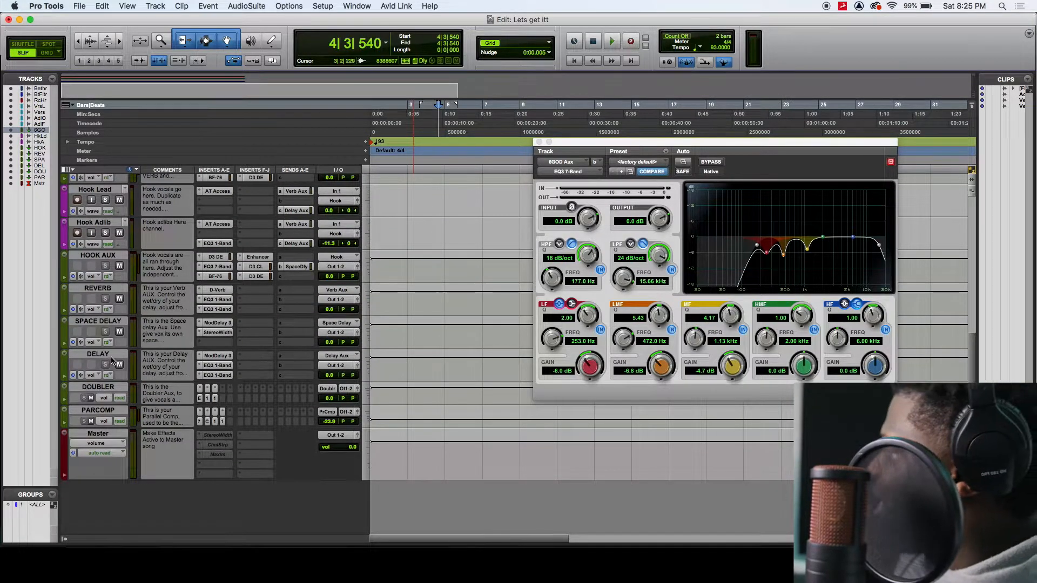
{"action": "scroll", "coordinate": [111, 361], "scroll_direction": "up", "scroll_amount": 3}
{"action": "scroll", "coordinate": [123, 323], "scroll_direction": "up", "scroll_amount": 2}
{"action": "left_click", "coordinate": [102, 344]}
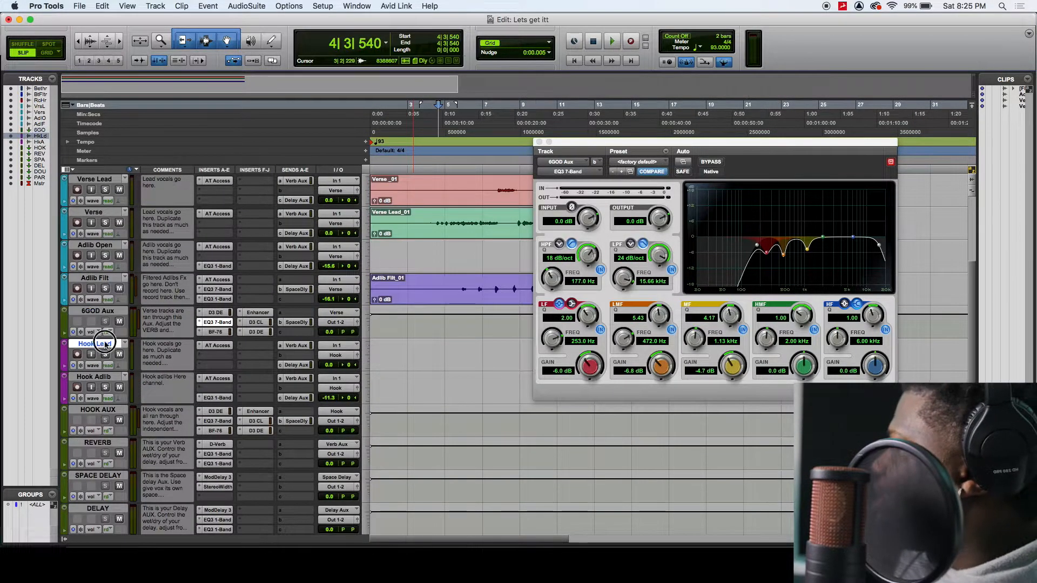
{"action": "left_click", "coordinate": [105, 378], "text": "shift"}
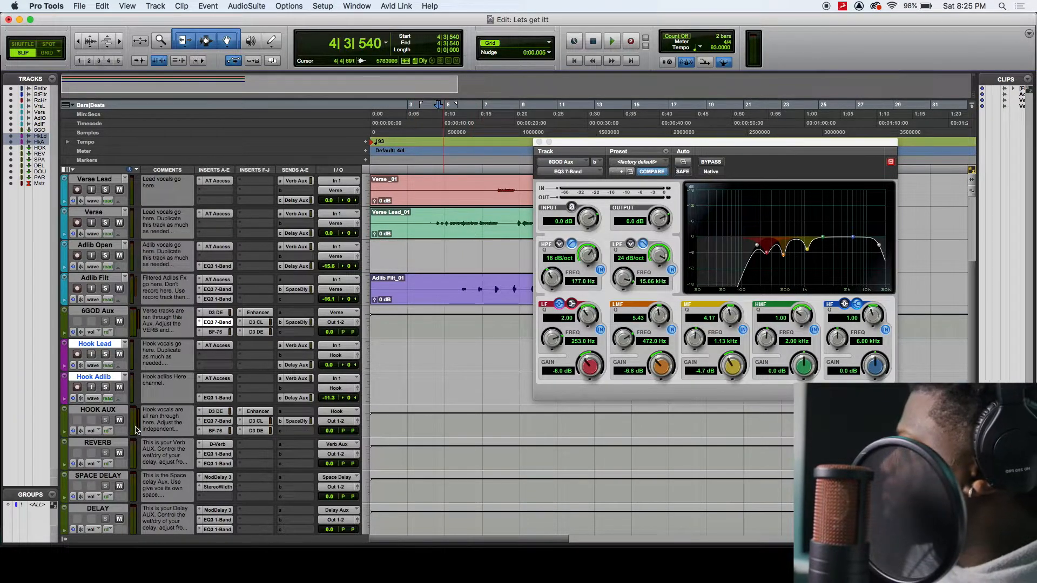
{"action": "left_click", "coordinate": [89, 412]}
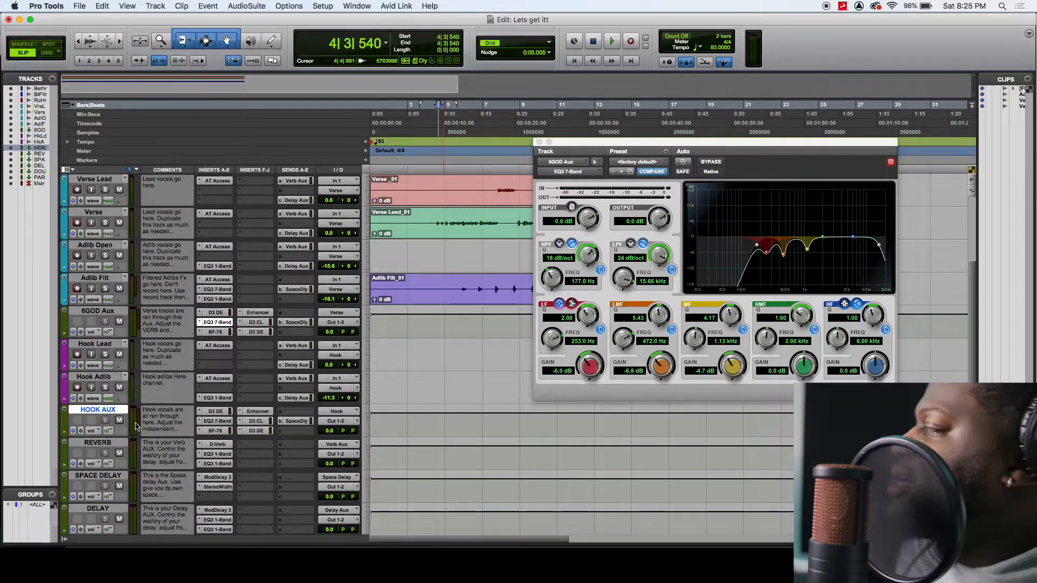
Select the Verse Lead track in the mix view and open the Channel Strip insert on 6GOD Aux for review
{"action": "key", "text": "super+equal"}
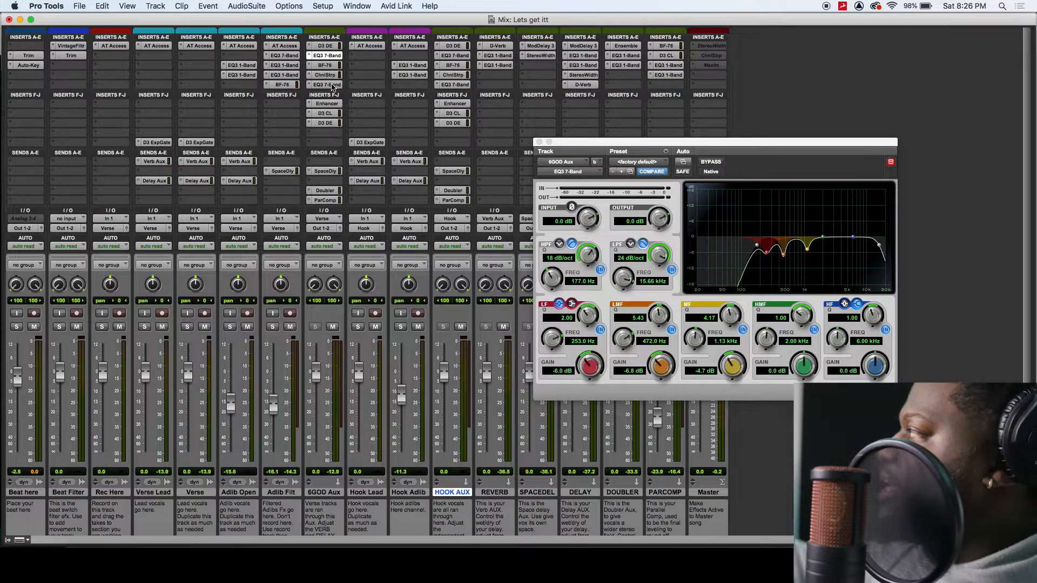
{"action": "key", "text": "super+equal"}
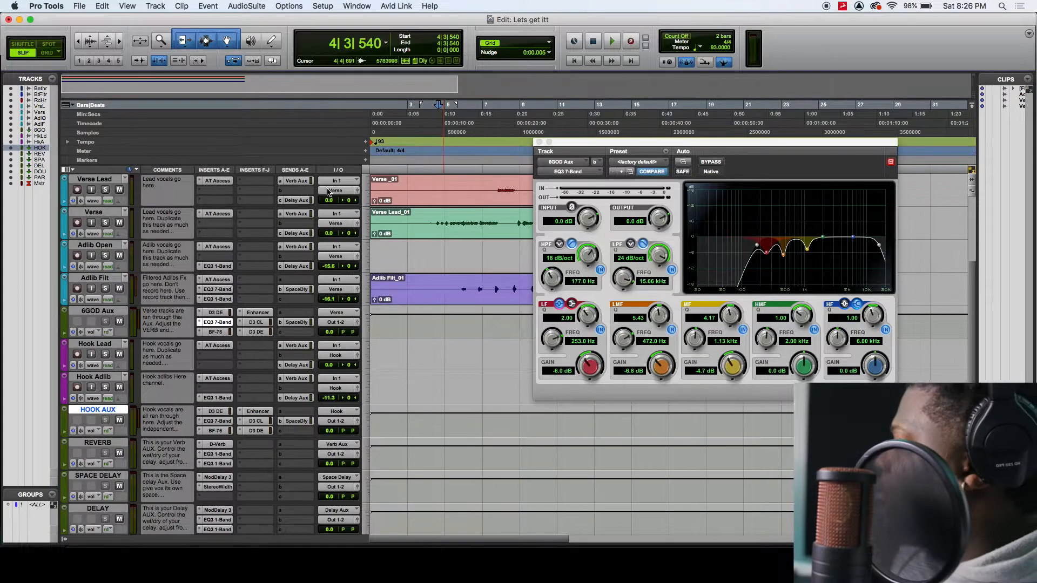
{"action": "key", "text": "super+equal"}
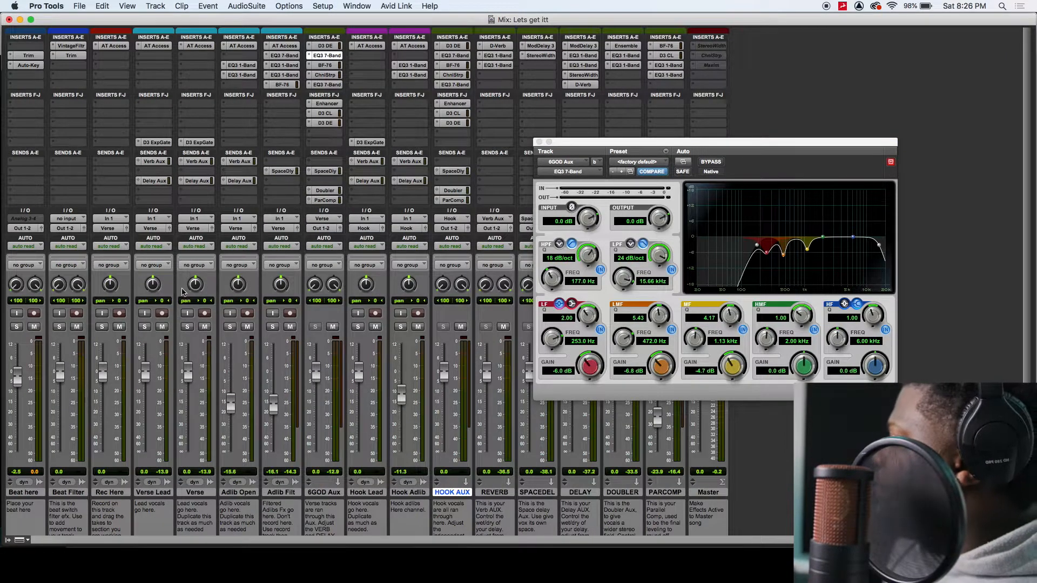
{"action": "left_click", "coordinate": [156, 493]}
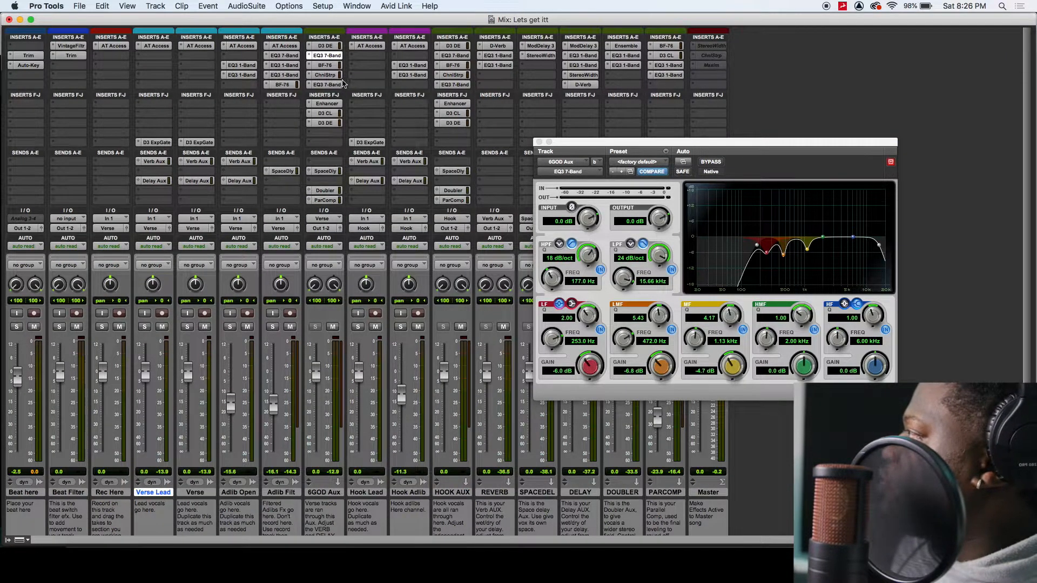
{"action": "left_click", "coordinate": [328, 75]}
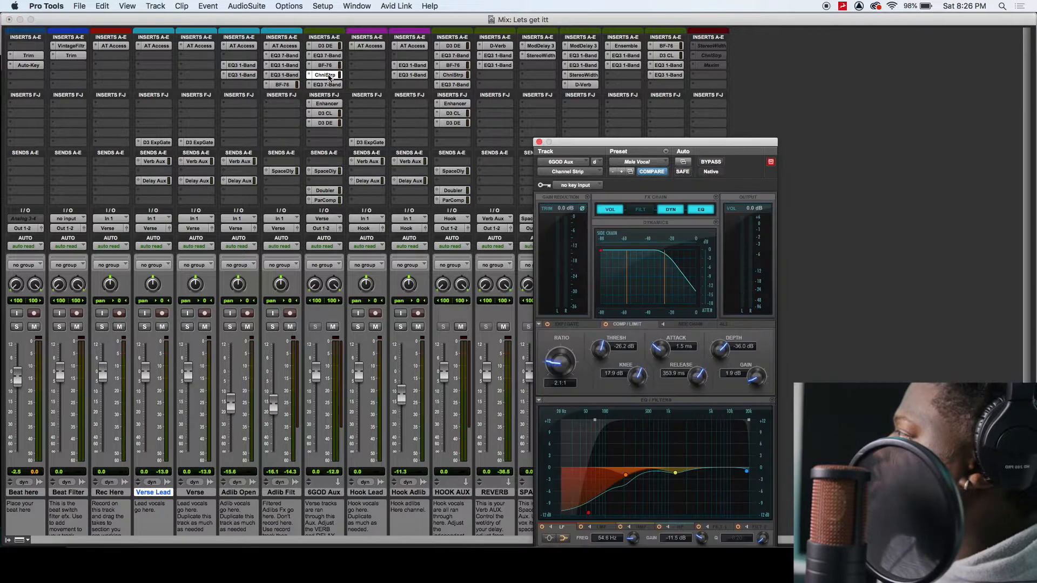
Boost the high-frequency shelf of the second EQ3 7-Band on 6GOD Aux to 3.9 dB at 7.05 kHz
{"action": "left_click", "coordinate": [326, 85]}
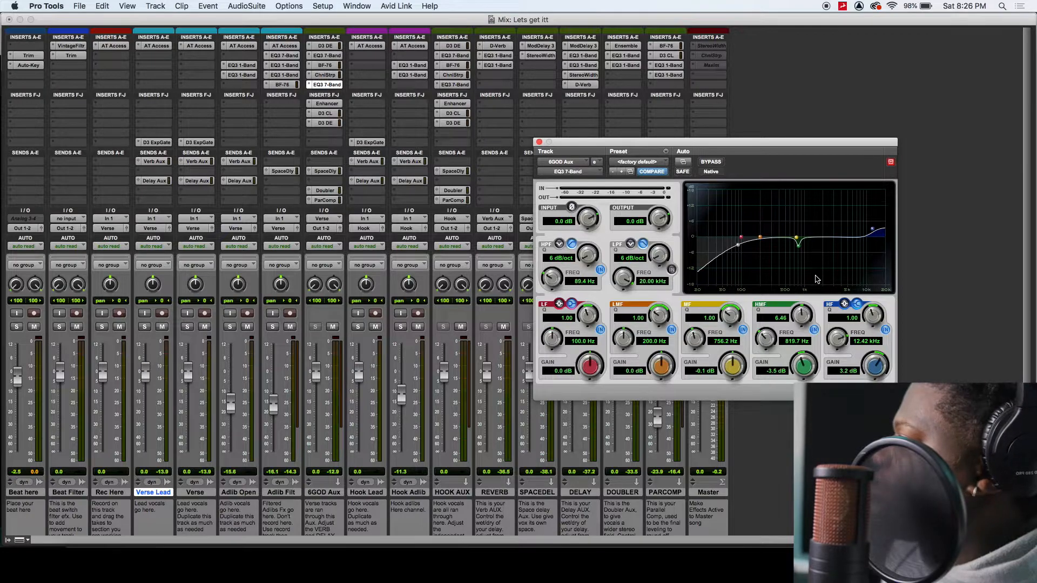
{"action": "mouse_move", "coordinate": [877, 365]}
{"action": "left_mouse_down"}
{"action": "mouse_move", "coordinate": [877, 349]}
{"action": "mouse_move", "coordinate": [840, 358]}
{"action": "mouse_move", "coordinate": [874, 371]}
{"action": "left_mouse_up"}
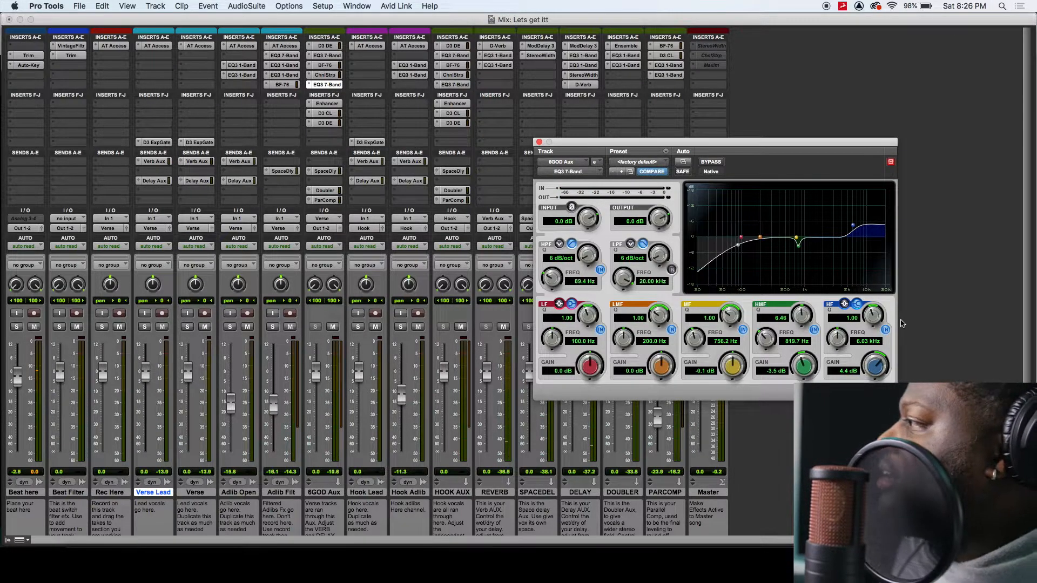
{"action": "left_click_drag", "start_coordinate": [873, 370], "coordinate": [842, 336]}
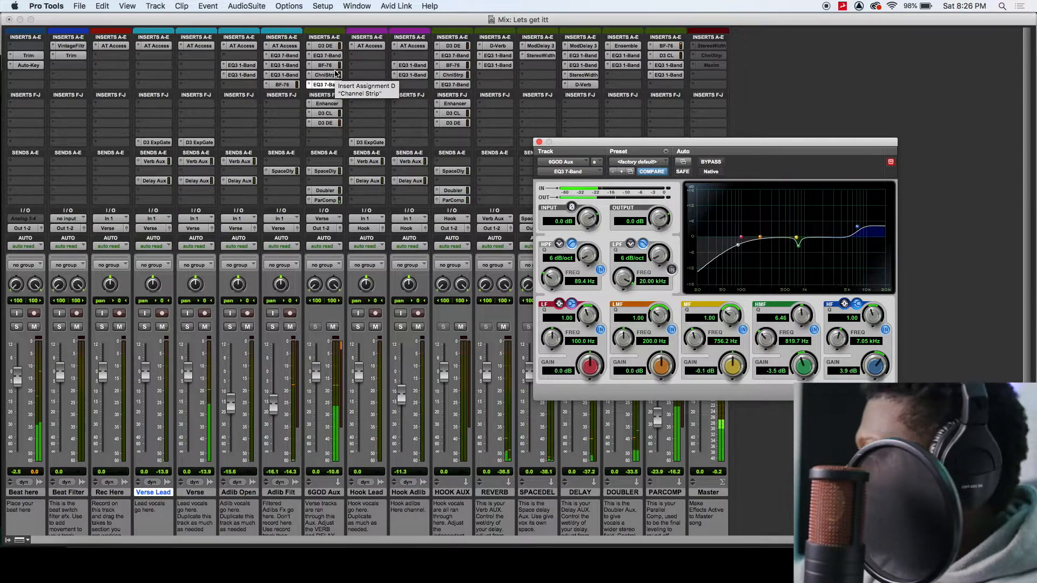
Open the AIR Enhancer insert on 6GOD Aux and set its High Gain to 3.2 dB by ear
{"action": "left_click", "coordinate": [331, 104]}
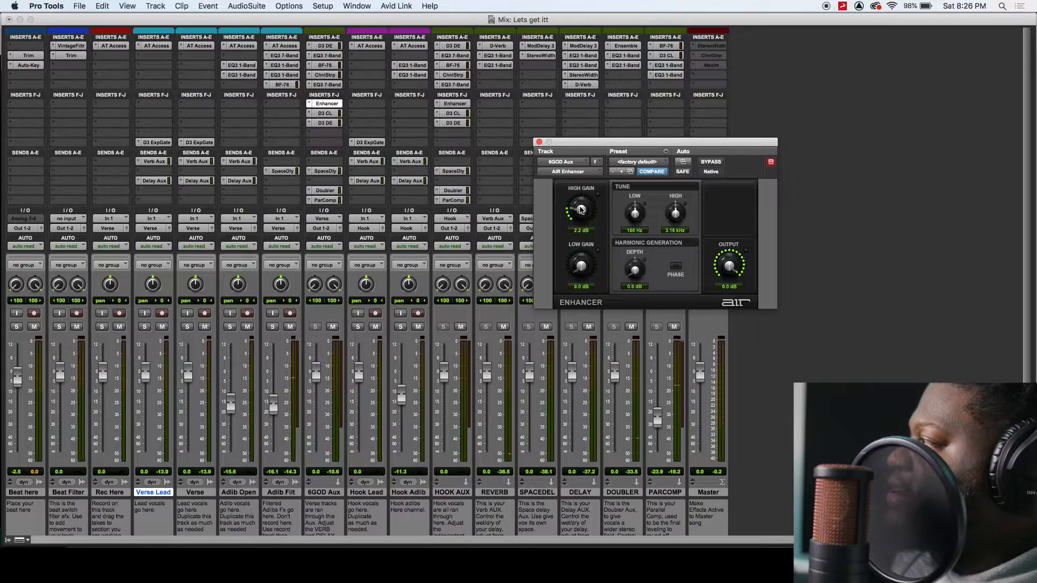
{"action": "left_click_drag", "start_coordinate": [581, 210], "coordinate": [584, 174]}
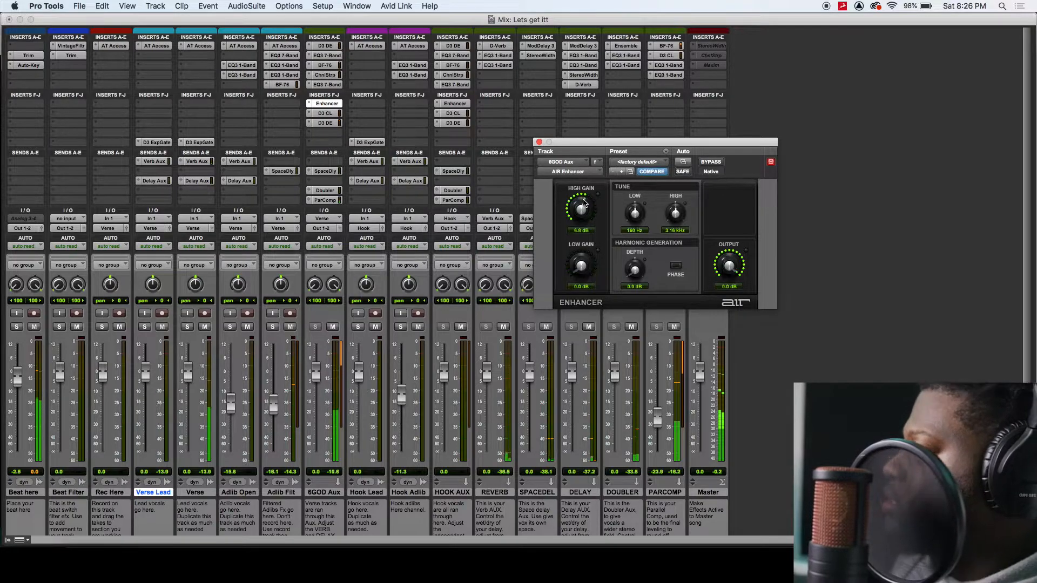
{"action": "left_click_drag", "start_coordinate": [584, 203], "coordinate": [584, 217]}
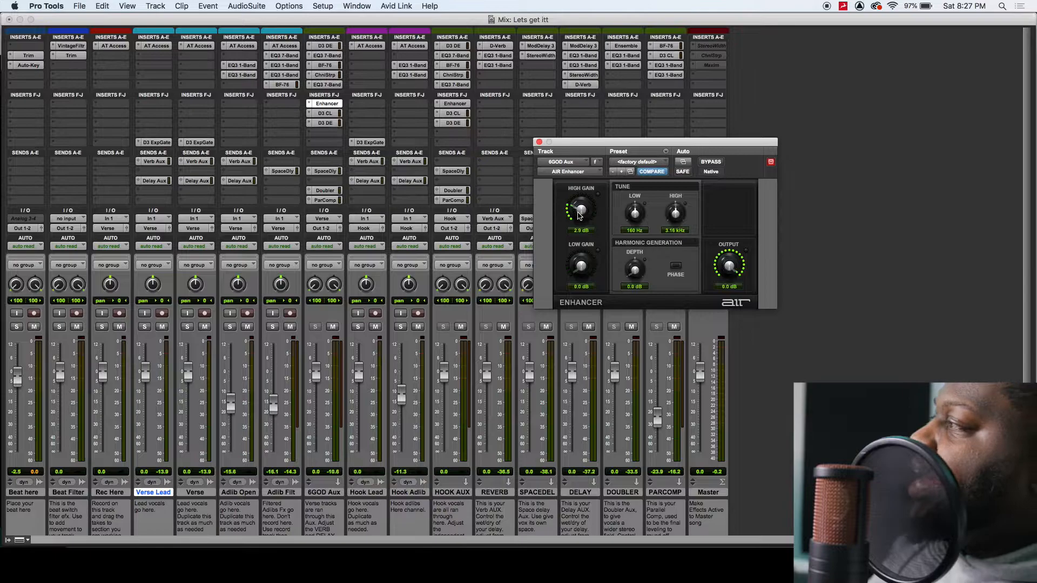
{"action": "left_click_drag", "start_coordinate": [582, 215], "coordinate": [584, 210]}
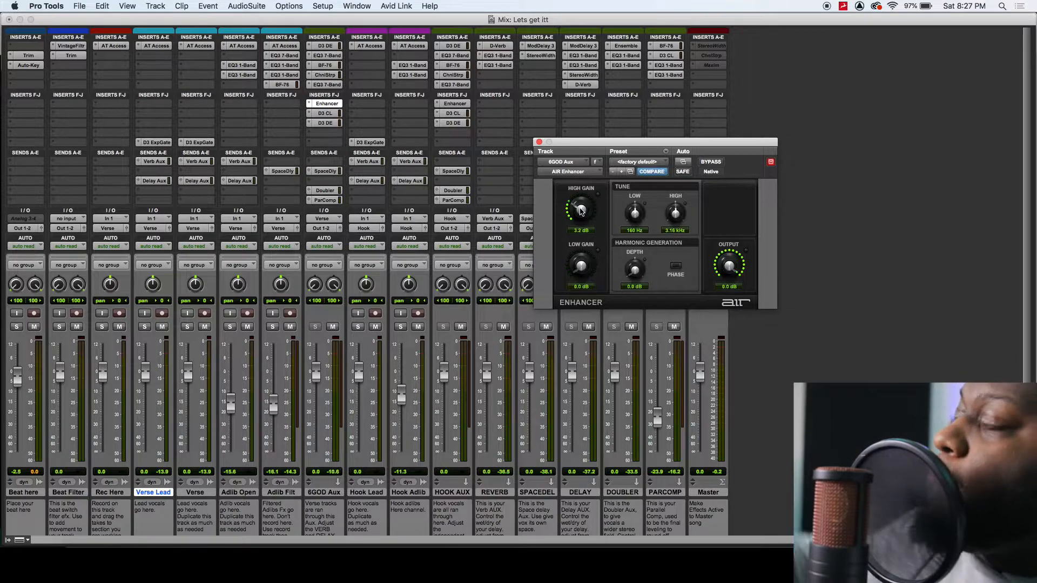
Change the HF band of 6GOD Aux's second EQ3 7-Band to a peak cut of -4.6 dB at 17.40 kHz
{"action": "left_click", "coordinate": [328, 85]}
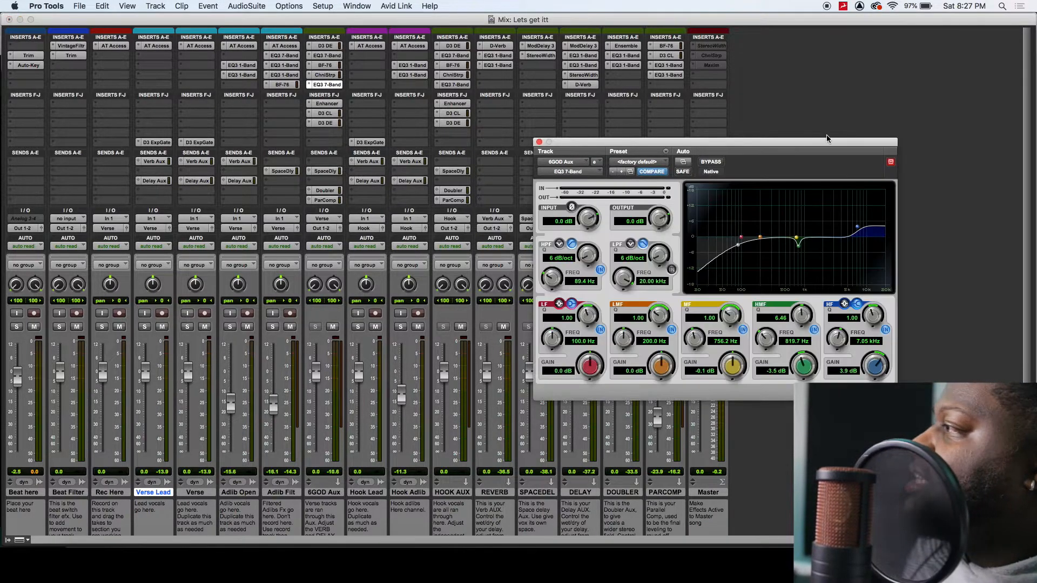
{"action": "left_click_drag", "start_coordinate": [880, 369], "coordinate": [879, 381]}
{"action": "left_click_drag", "start_coordinate": [843, 340], "coordinate": [871, 321]}
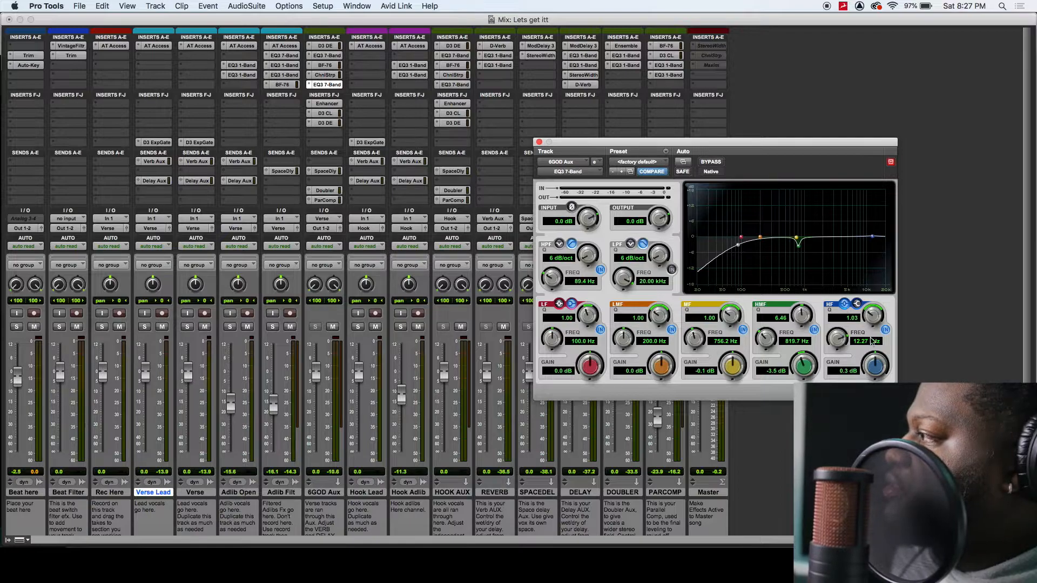
{"action": "left_click_drag", "start_coordinate": [875, 366], "coordinate": [881, 380]}
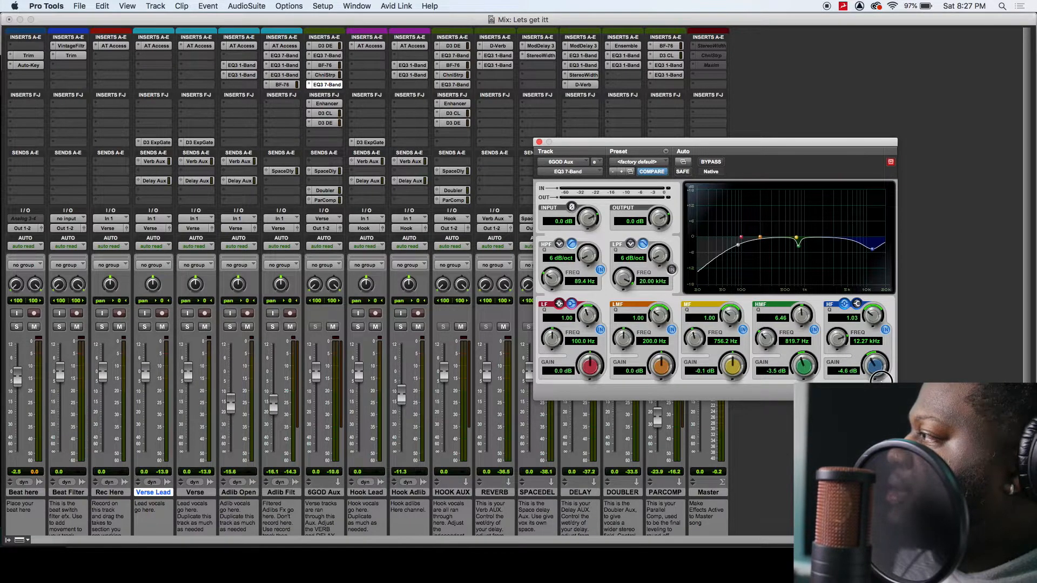
{"action": "left_click_drag", "start_coordinate": [840, 340], "coordinate": [852, 338]}
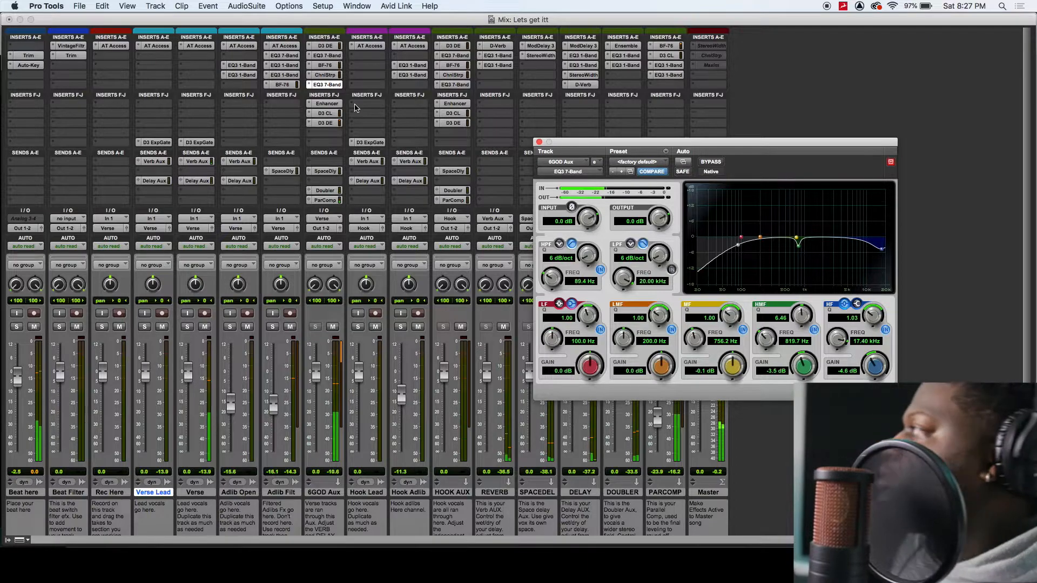
Review the BF-76 limiter and the Dyn3 Compressor/Limiter inserts on 6GOD Aux
{"action": "left_click", "coordinate": [325, 66]}
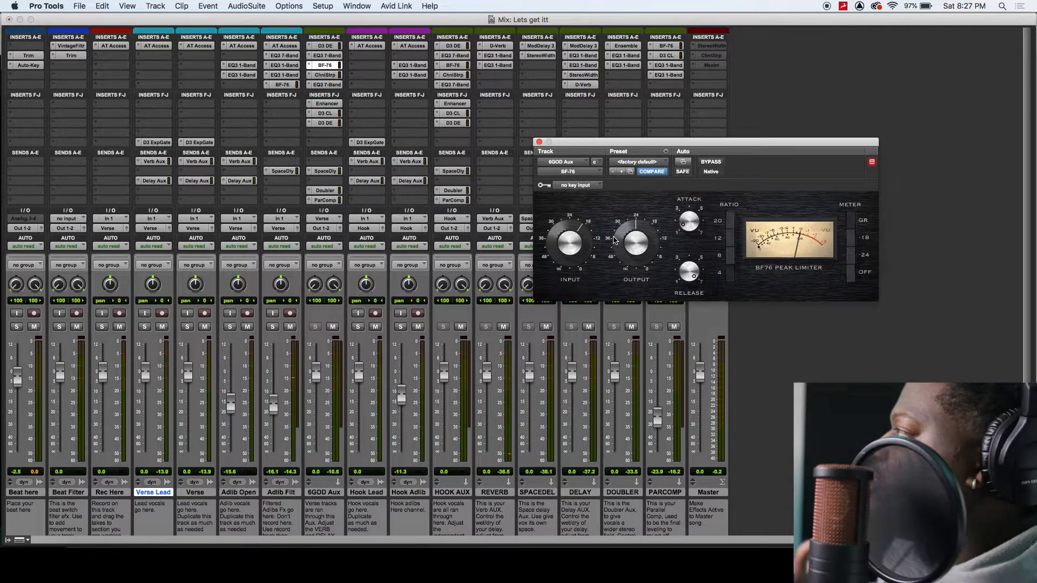
{"action": "left_click", "coordinate": [328, 114]}
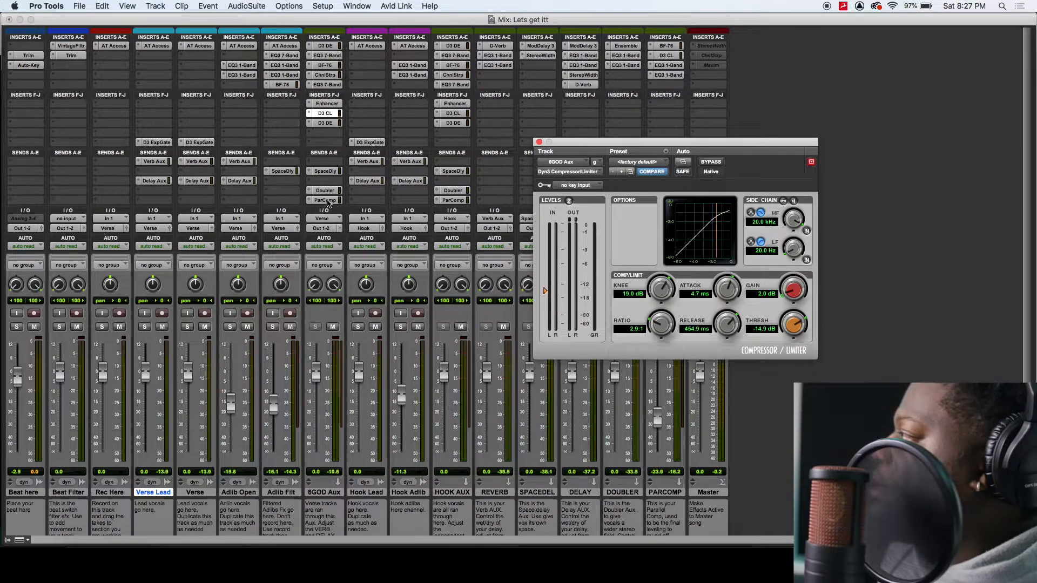
Open the ParComp send of 6GOD Aux and inspect the BF-76 insert on the PARCOMP track
{"action": "left_click", "coordinate": [327, 201]}
{"action": "left_click", "coordinate": [539, 142]}
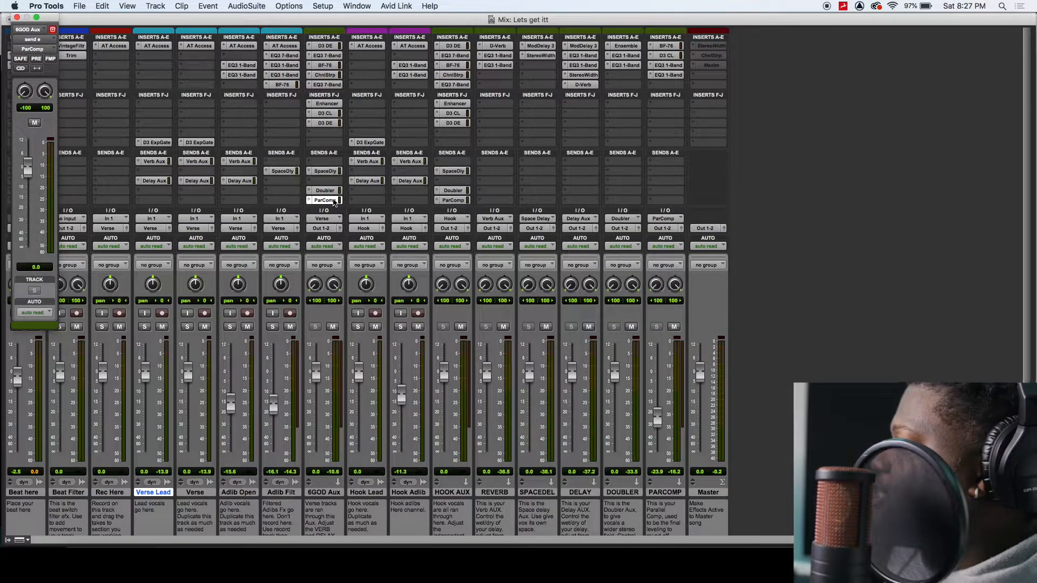
{"action": "left_click", "coordinate": [670, 493]}
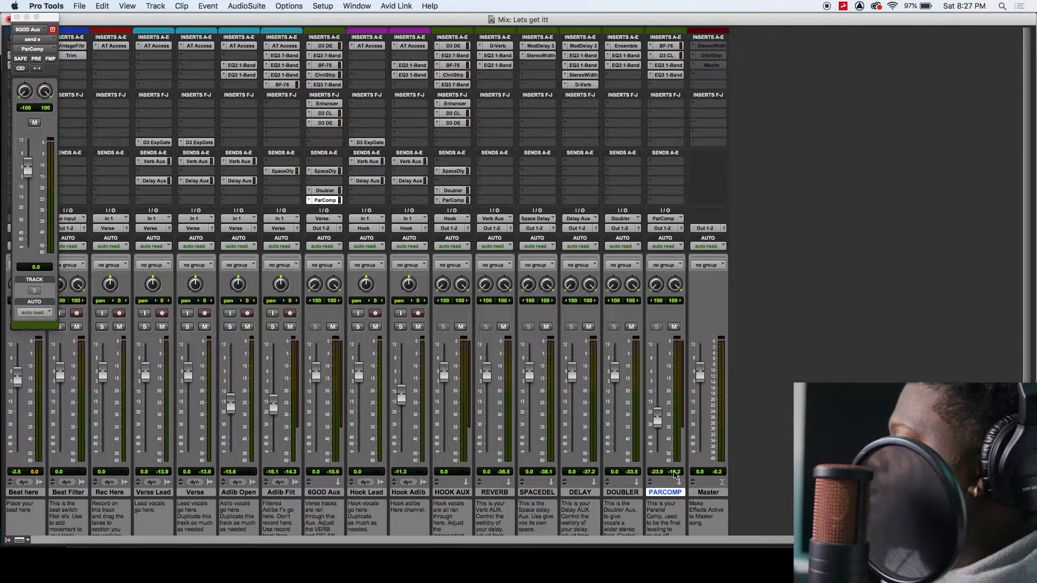
{"action": "left_click", "coordinate": [668, 47]}
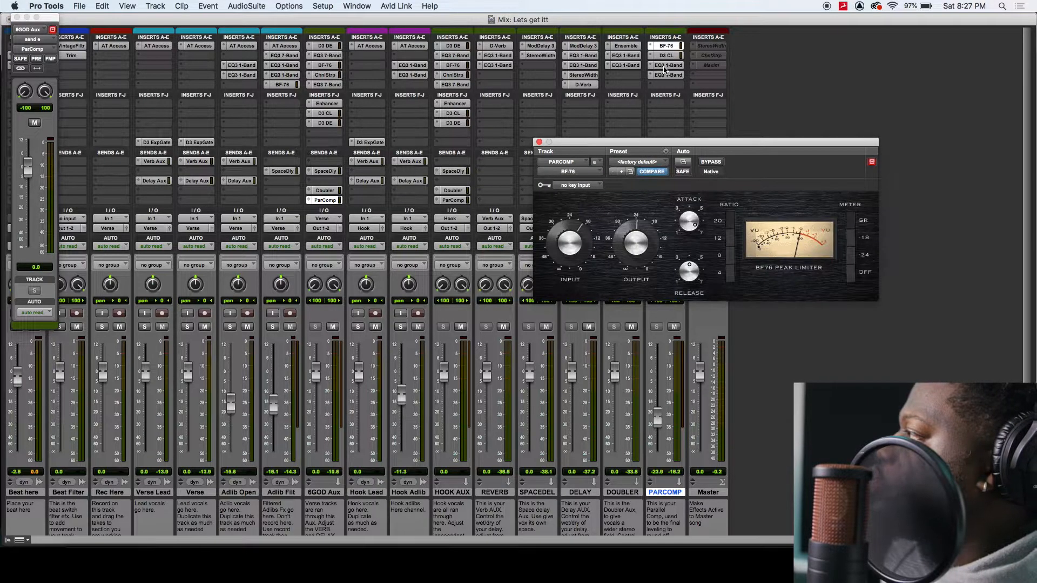
{"action": "left_click", "coordinate": [539, 142]}
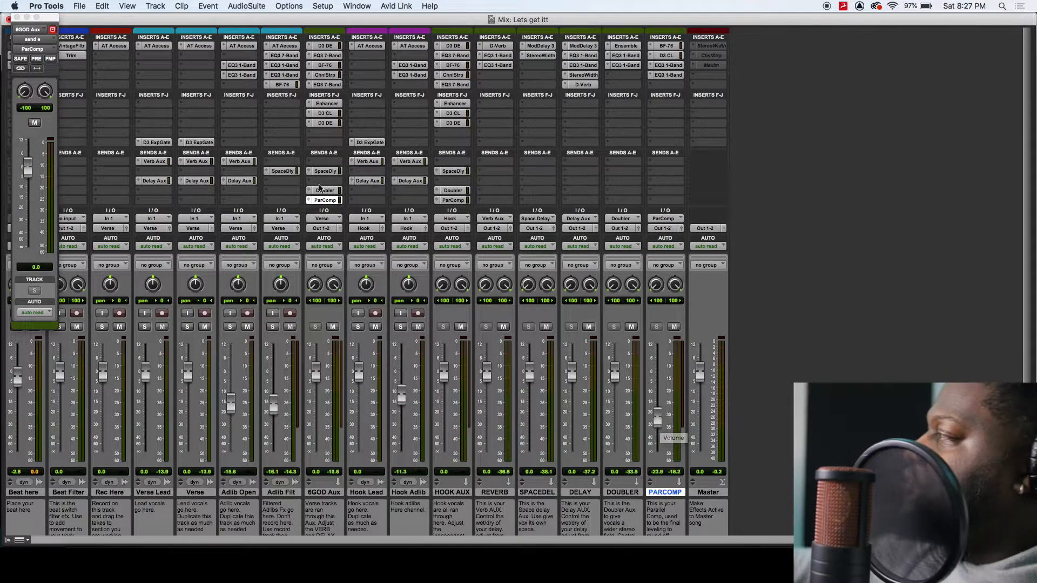
Bypass the ParComp send on 6GOD Aux and switch it back on
{"action": "left_click", "coordinate": [326, 201], "text": "super"}
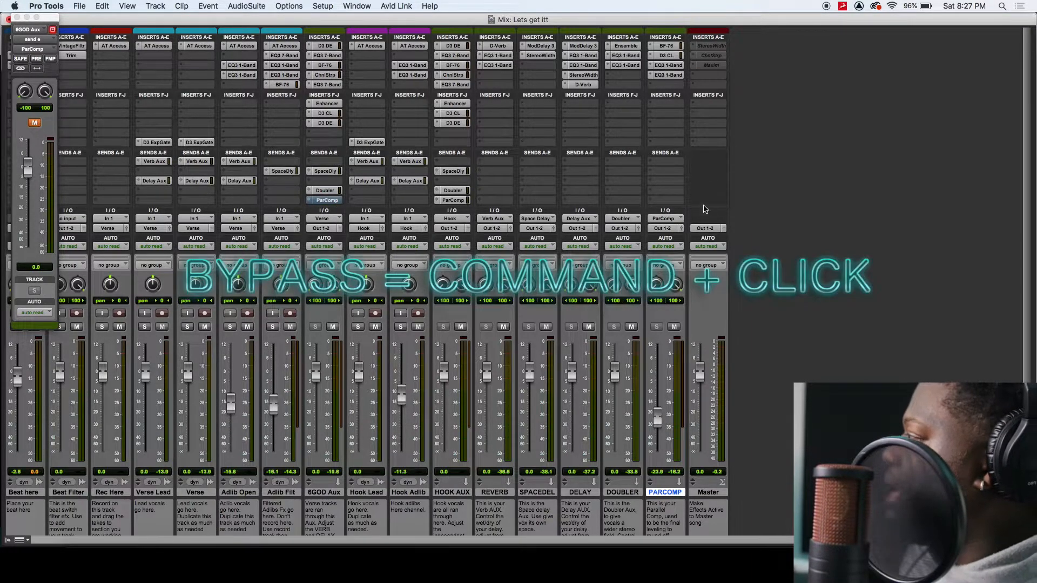
{"action": "left_click", "coordinate": [309, 201]}
{"action": "left_click", "coordinate": [301, 150]}
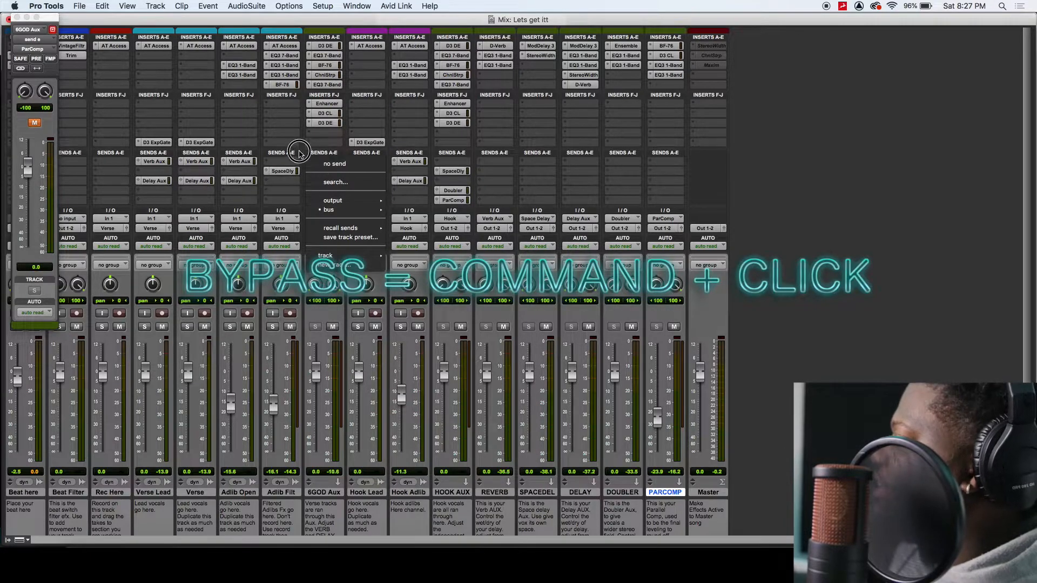
{"action": "left_click", "coordinate": [326, 201]}
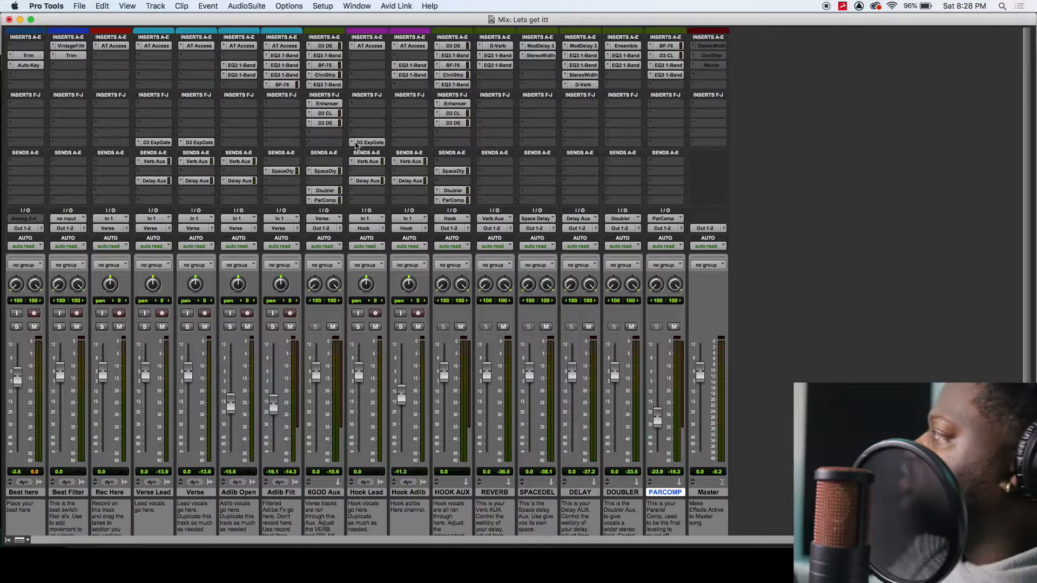
Review the Trim insert on the Beat here track from the edit view and close it back in the mix view
{"action": "key", "text": "super+equal"}
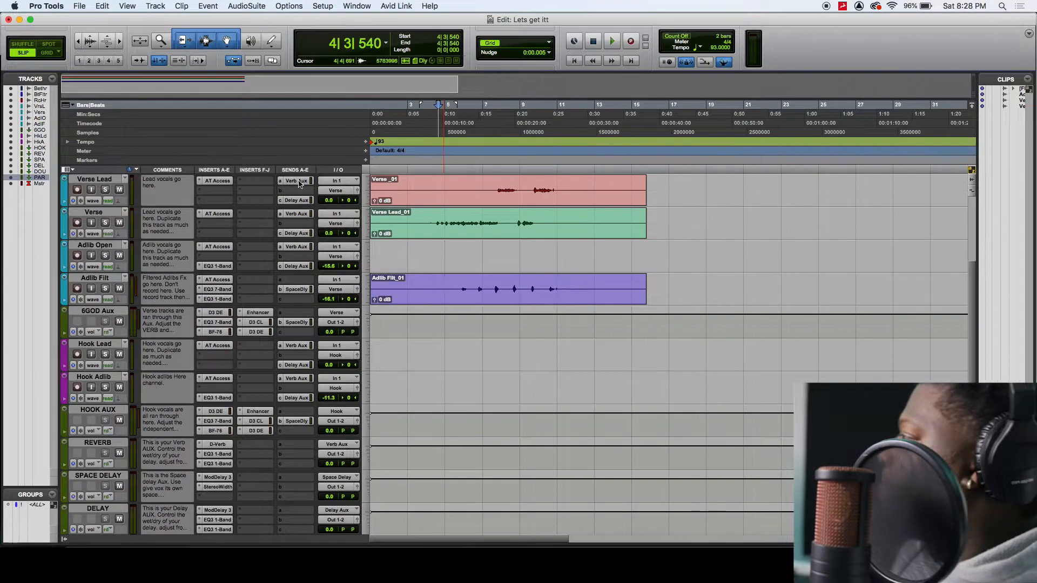
{"action": "left_click", "coordinate": [213, 193]}
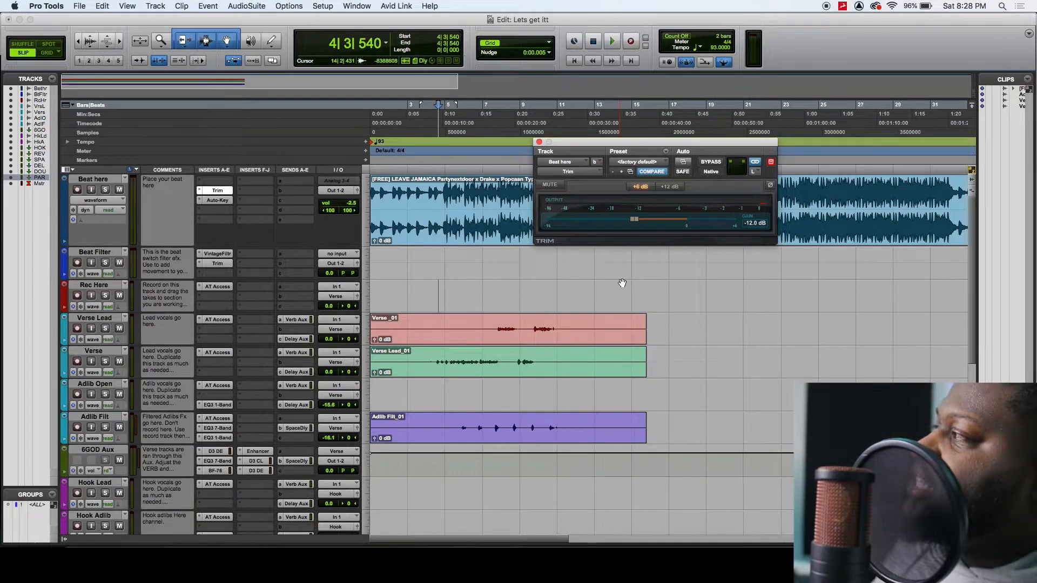
{"action": "key", "text": "super+equal"}
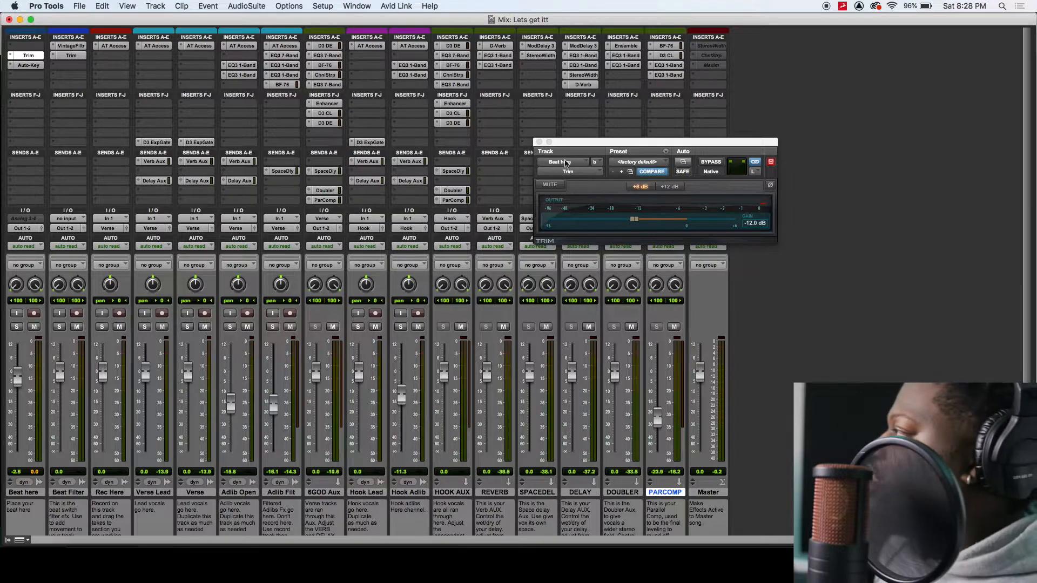
{"action": "left_click", "coordinate": [539, 142]}
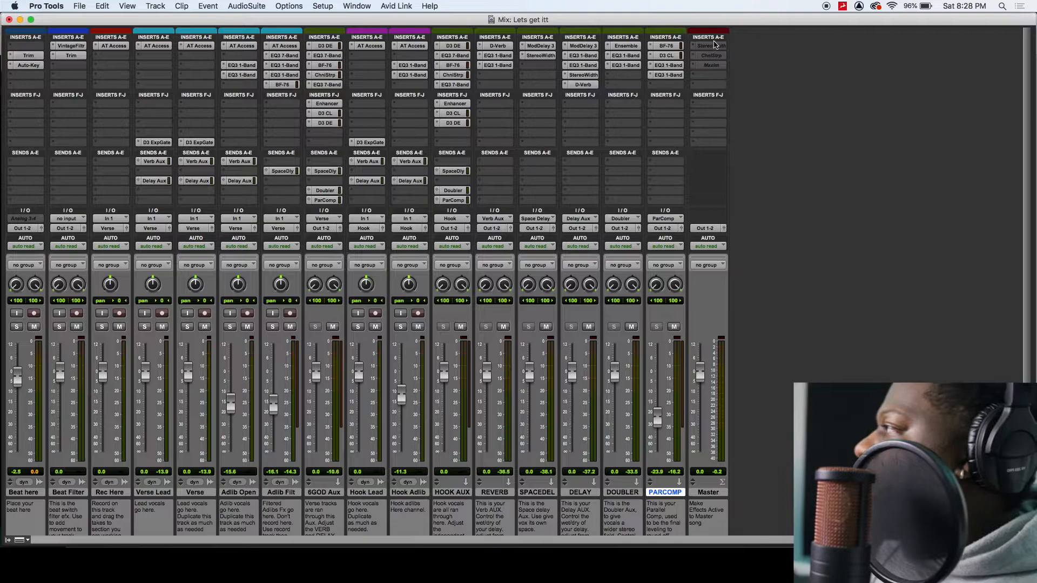
Make the Stereo Width, Channel Strip and Maxim inserts on the Master track active
{"action": "right_click", "coordinate": [714, 49]}
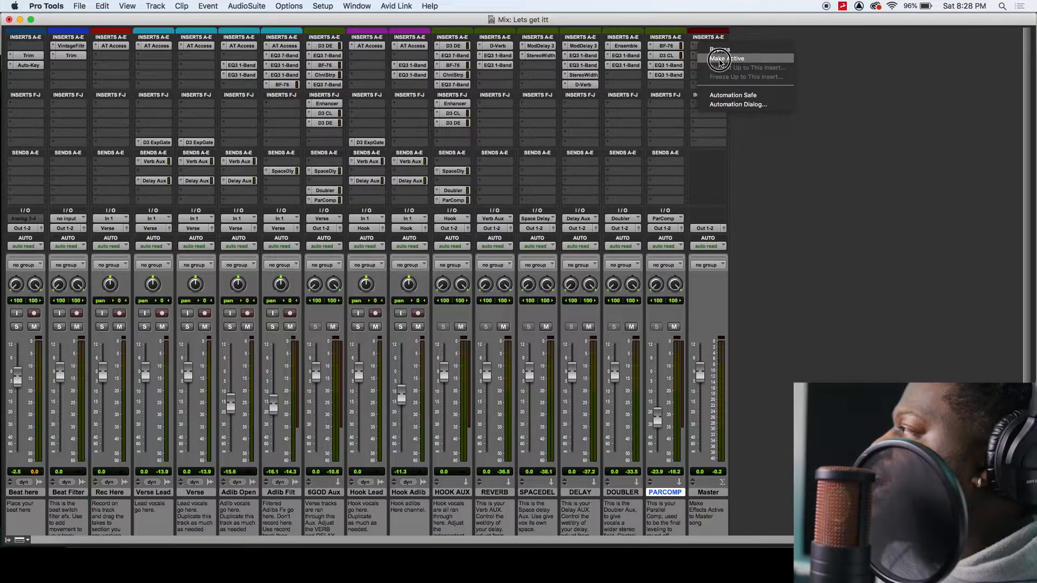
{"action": "left_click", "coordinate": [712, 55]}
{"action": "right_click", "coordinate": [712, 55]}
{"action": "left_click", "coordinate": [728, 68]}
{"action": "right_click", "coordinate": [712, 64]}
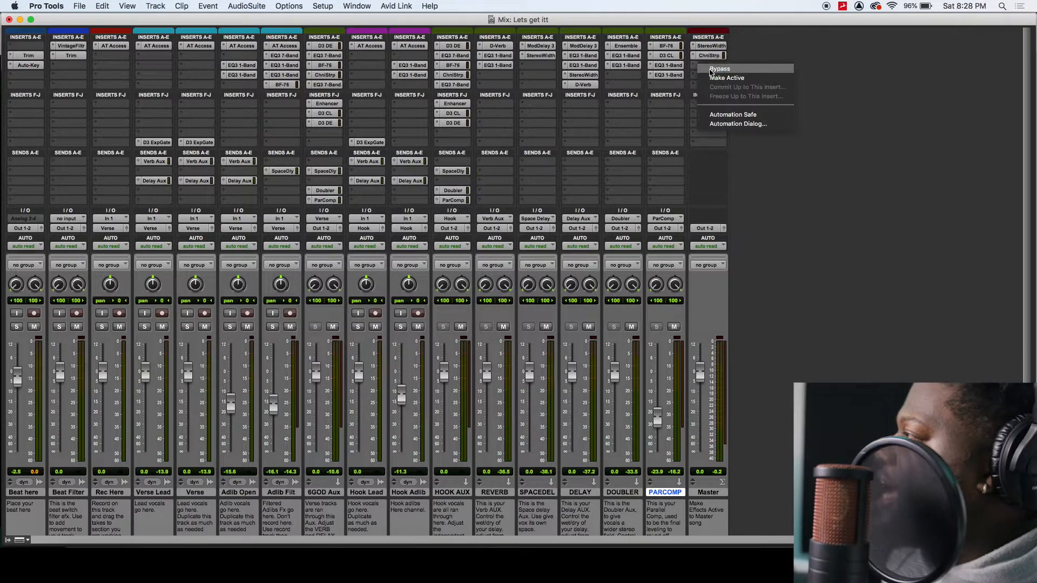
{"action": "left_click", "coordinate": [727, 78]}
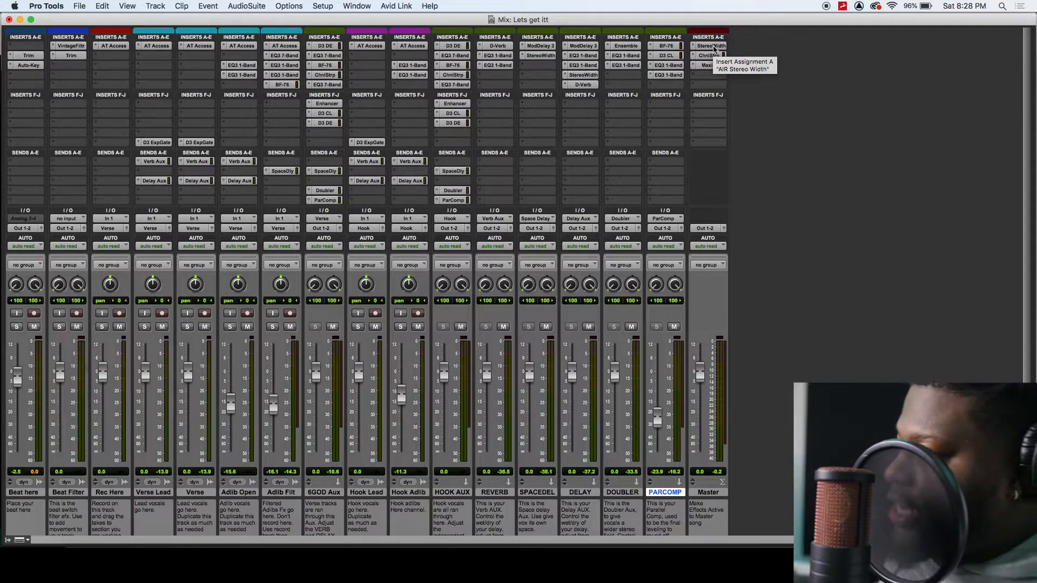
Open the Stereo Width insert on Master, try a width of 104% and return it to 120%
{"action": "left_click", "coordinate": [710, 47]}
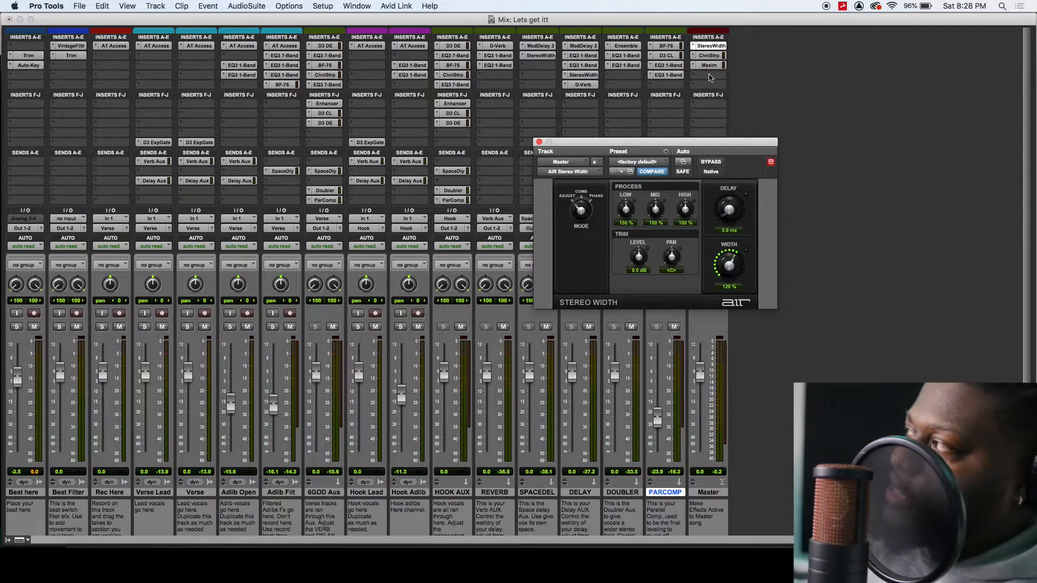
{"action": "left_click", "coordinate": [709, 55]}
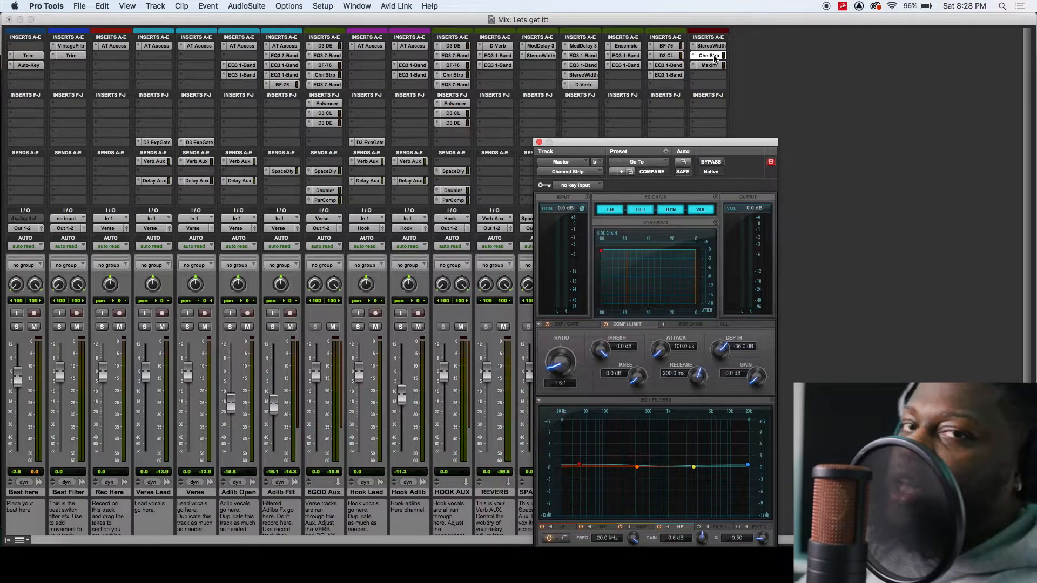
{"action": "left_click", "coordinate": [710, 46]}
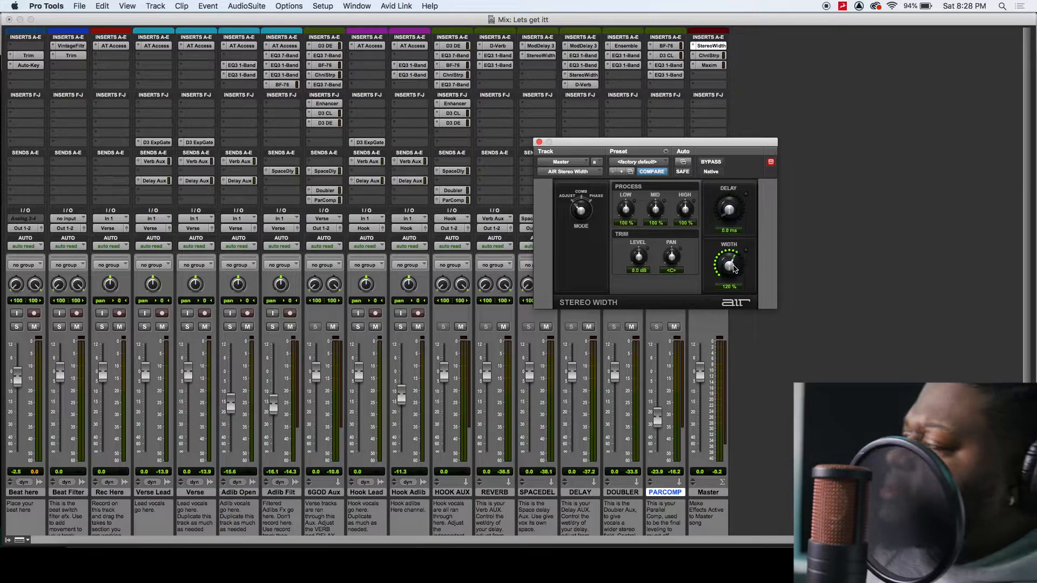
{"action": "left_click_drag", "start_coordinate": [734, 268], "coordinate": [735, 279]}
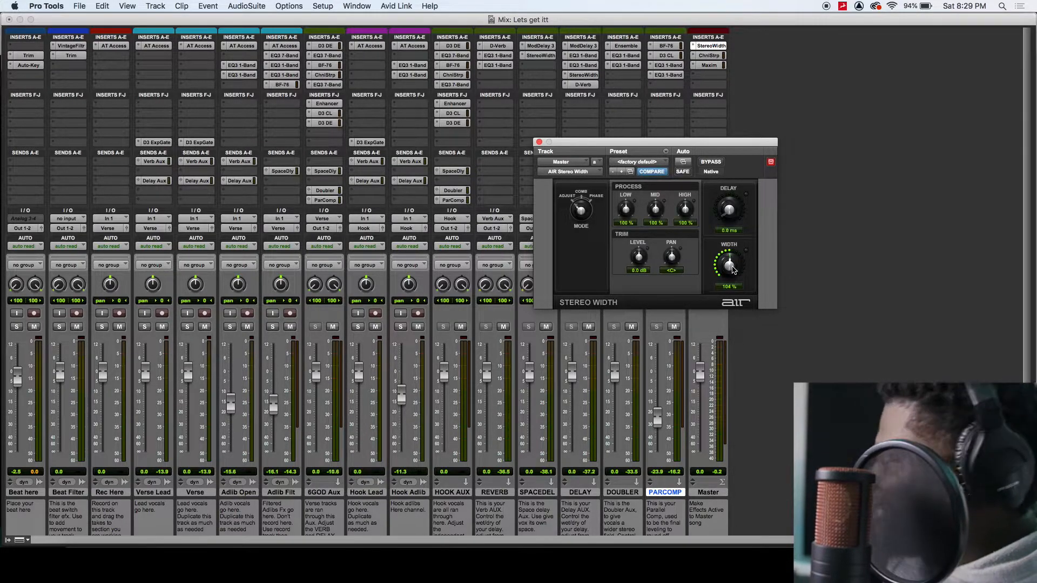
{"action": "left_click_drag", "start_coordinate": [734, 271], "coordinate": [737, 257]}
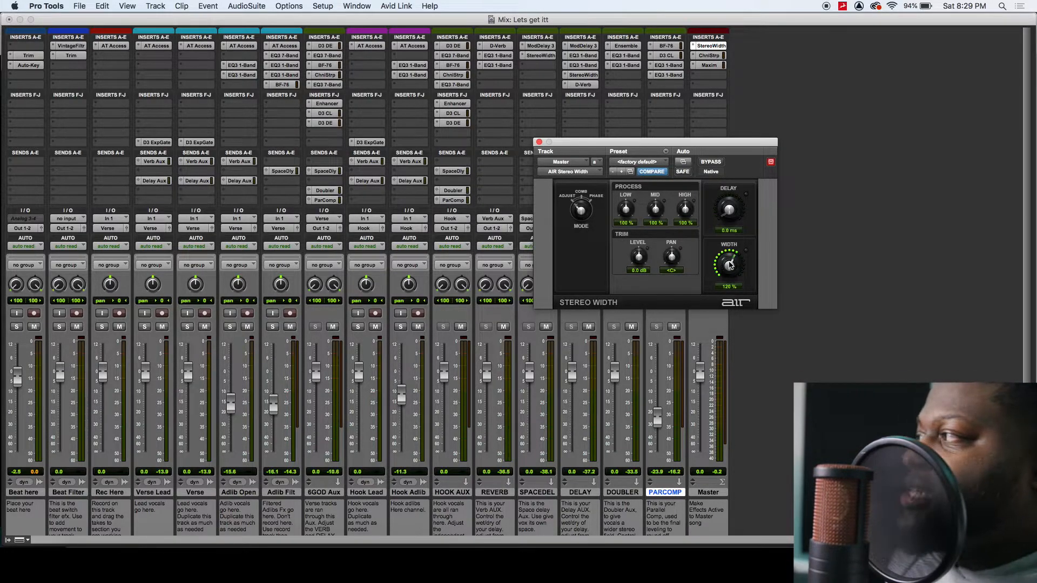
Review the dynamics and EQ settings of the Channel Strip insert on Master and close it
{"action": "left_click", "coordinate": [711, 56]}
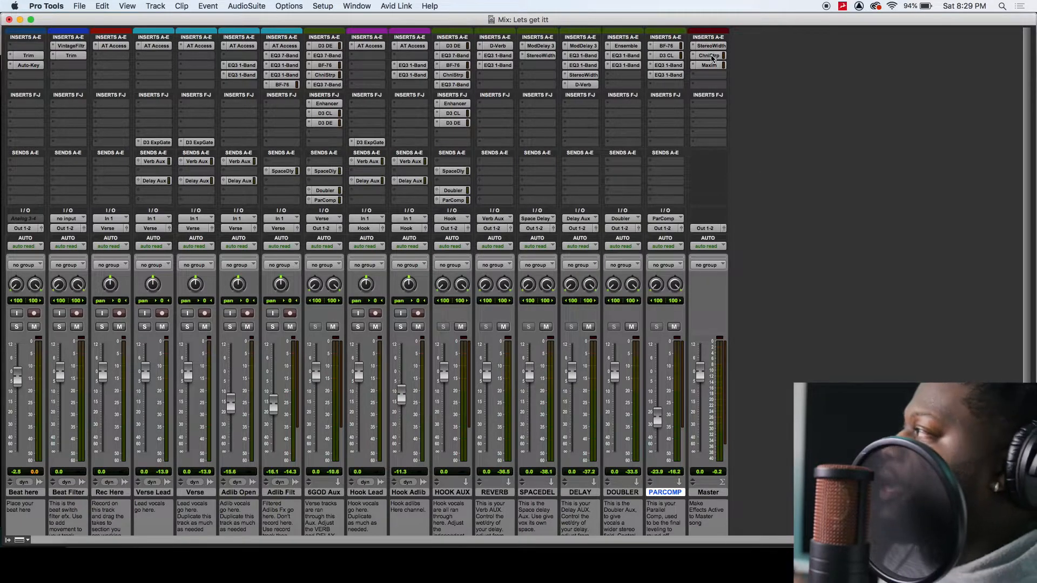
{"action": "left_click", "coordinate": [710, 56]}
{"action": "left_click_drag", "start_coordinate": [657, 136], "coordinate": [705, 71]}
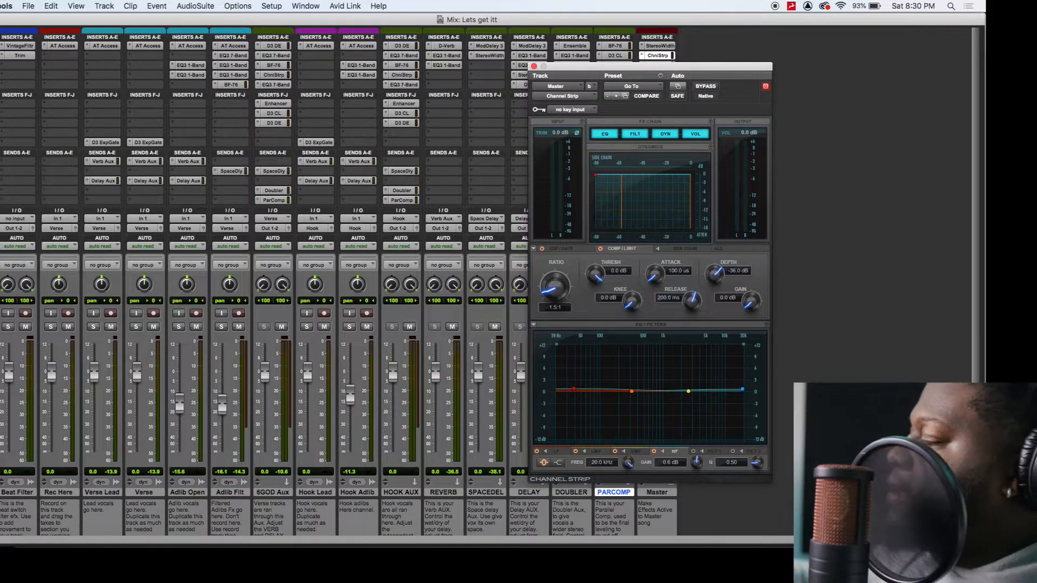
{"action": "left_click", "coordinate": [534, 67]}
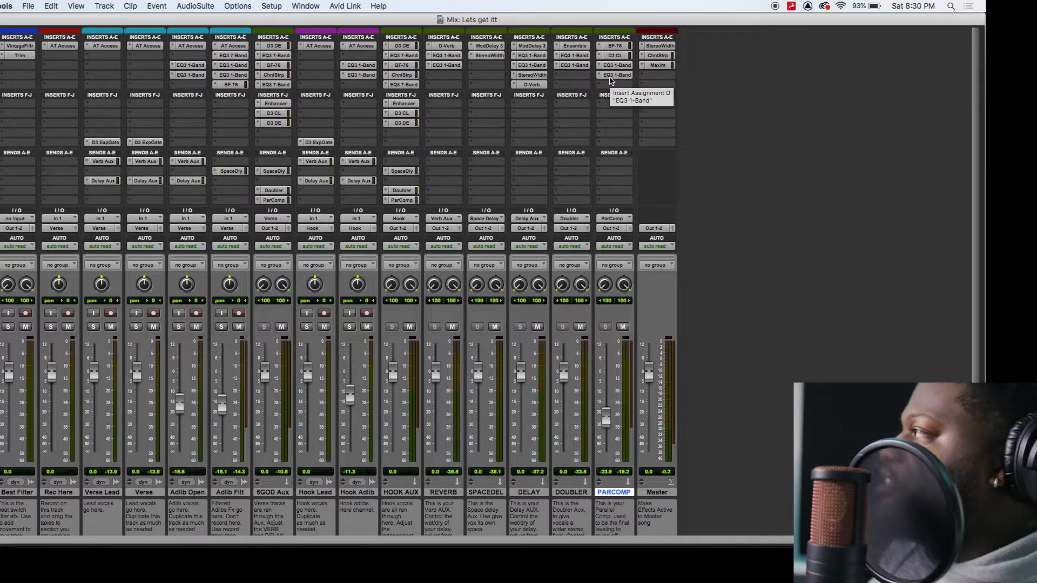
Play the song from bar 23 and open the Maxim limiter insert on the Master track
{"action": "left_click", "coordinate": [657, 65]}
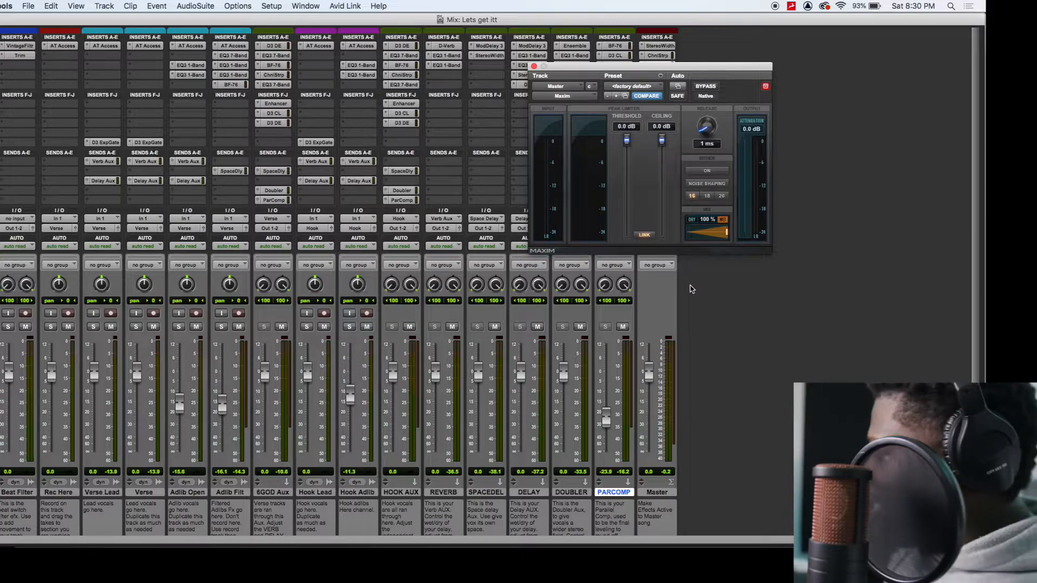
{"action": "key", "text": "super+equal"}
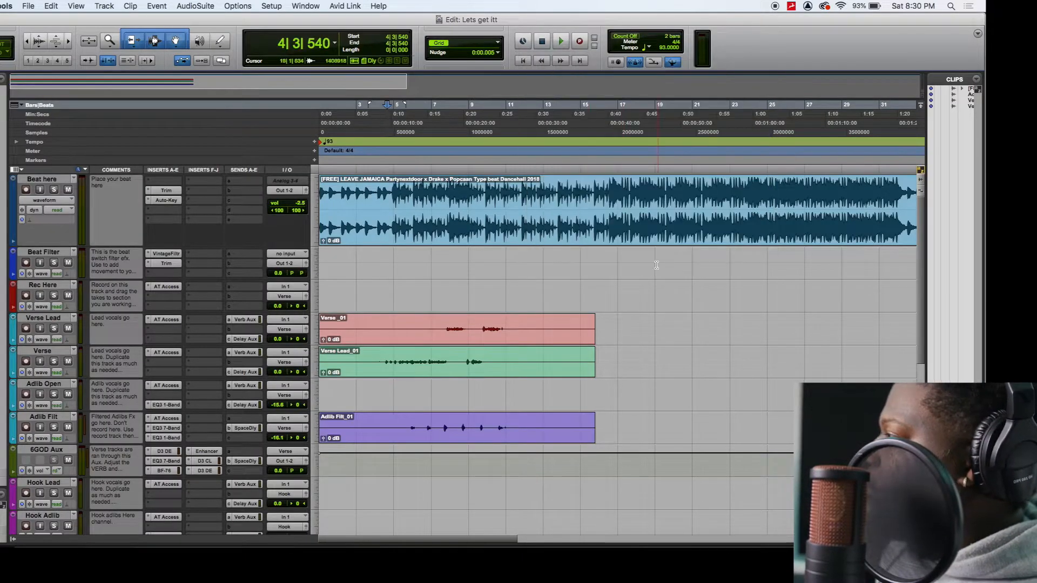
{"action": "left_click", "coordinate": [739, 260]}
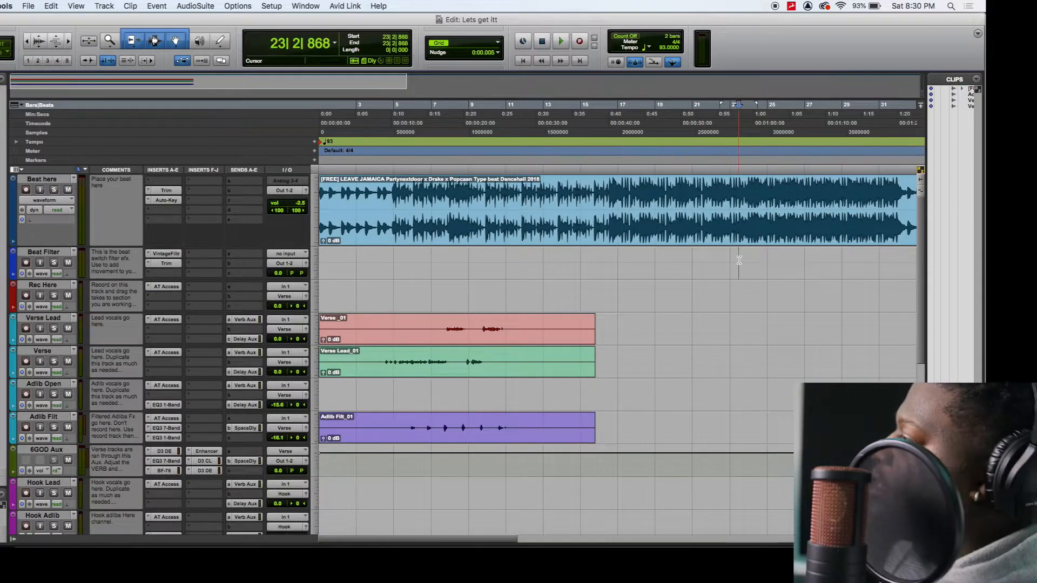
{"action": "key", "text": "super+equal"}
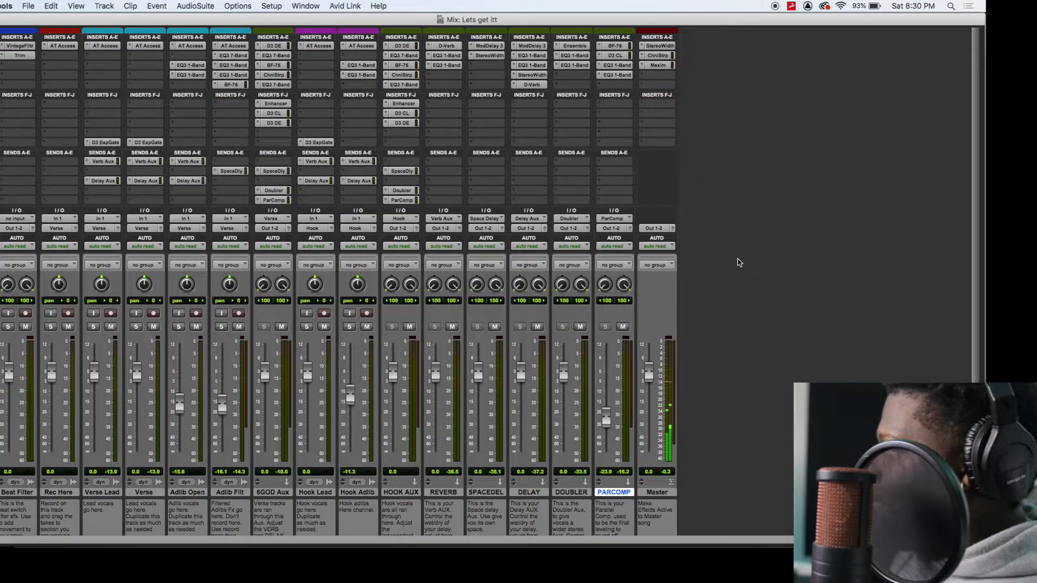
{"action": "left_click", "coordinate": [657, 65]}
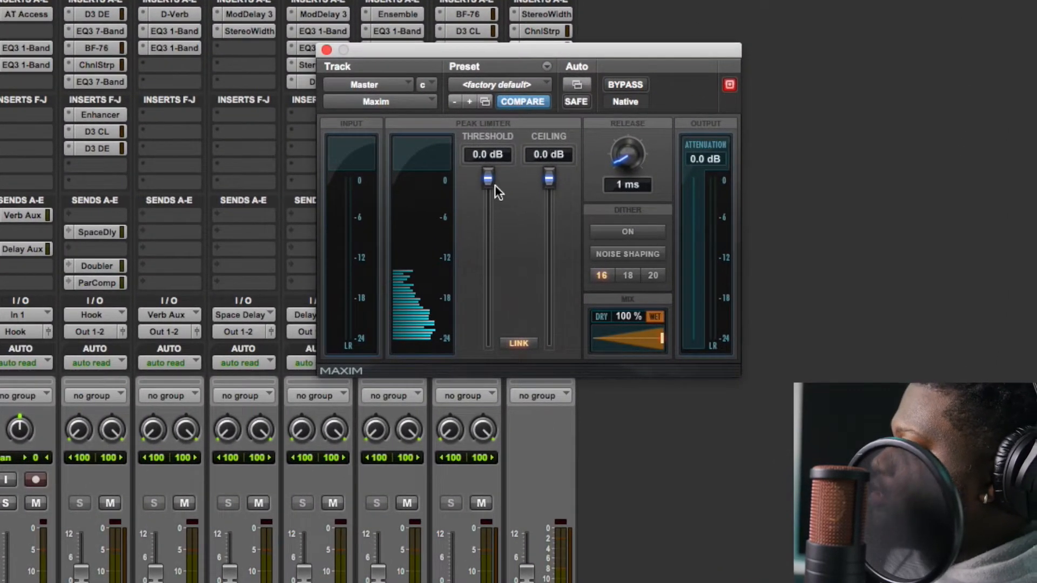
Lower Maxim's linked threshold and ceiling together to -14.6 dB
{"action": "left_click", "coordinate": [519, 344]}
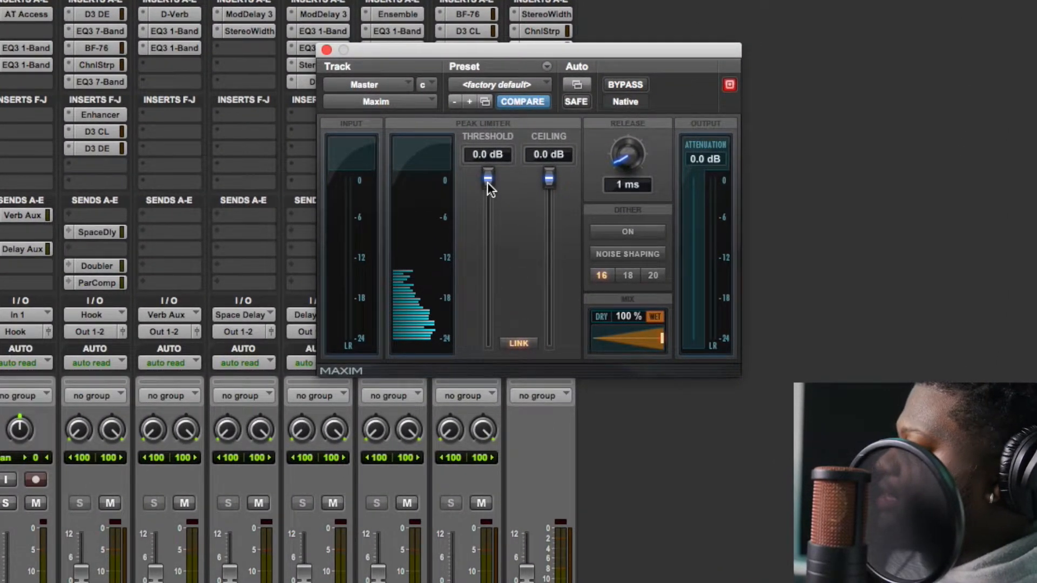
{"action": "left_click_drag", "start_coordinate": [488, 180], "coordinate": [504, 281]}
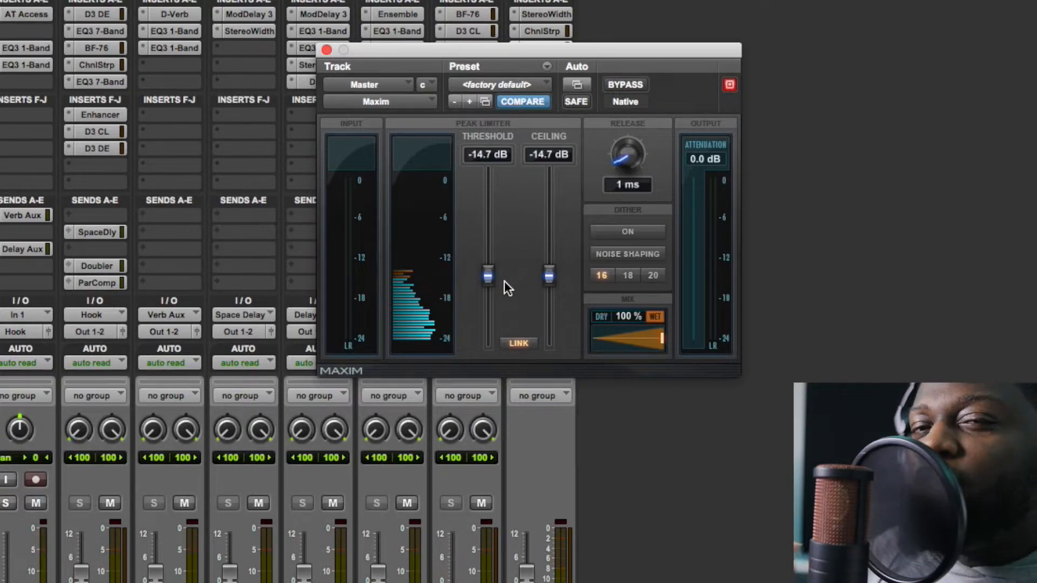
{"action": "left_click_drag", "start_coordinate": [489, 274], "coordinate": [489, 275]}
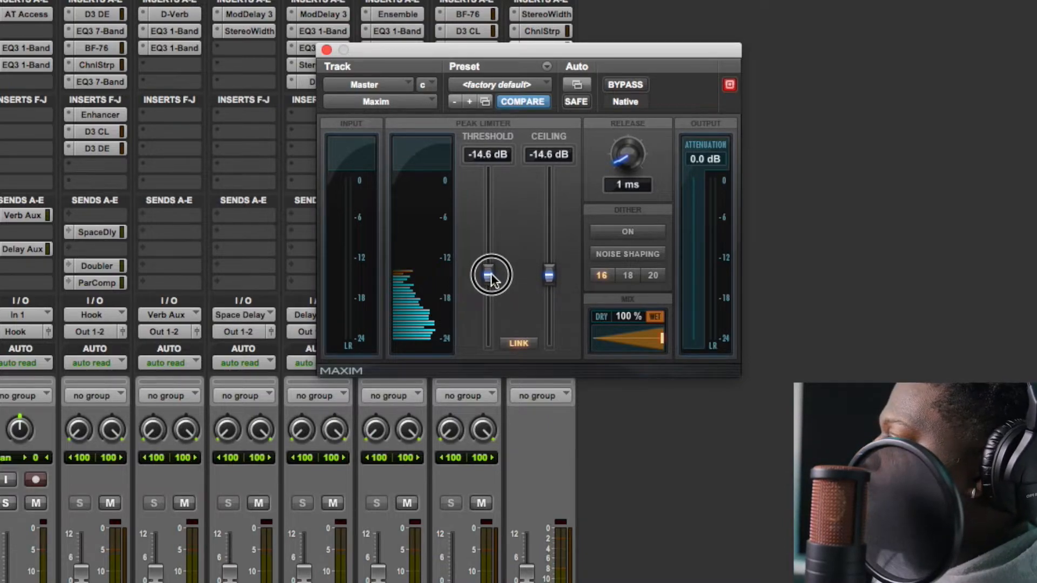
Unlink Maxim's ceiling from its threshold, raise the ceiling to 0.0 dB and bring it back down to -14.5 dB
{"action": "left_click", "coordinate": [517, 343]}
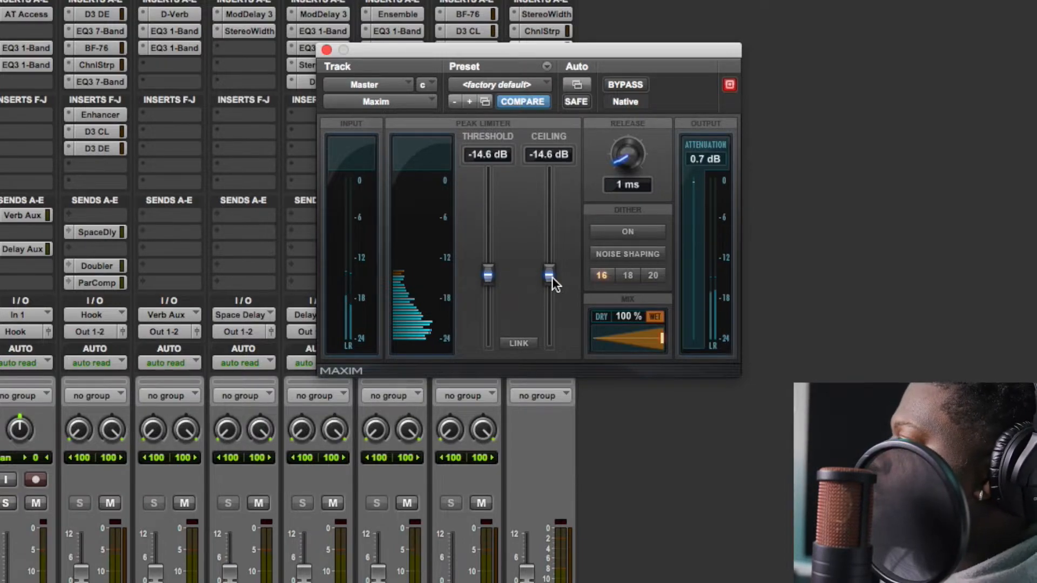
{"action": "left_click_drag", "start_coordinate": [551, 277], "coordinate": [556, 186]}
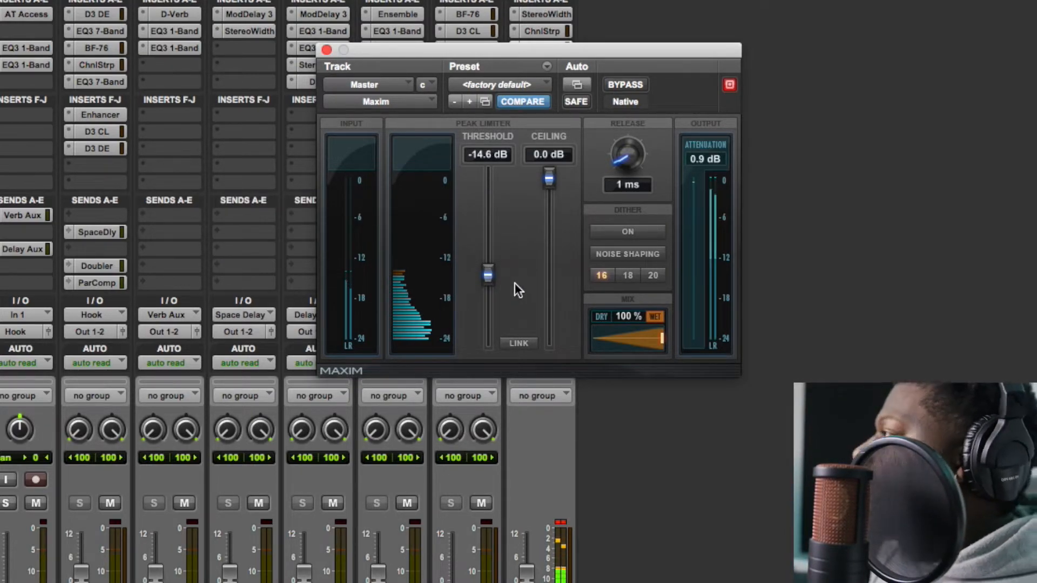
{"action": "left_click_drag", "start_coordinate": [550, 186], "coordinate": [555, 280]}
{"action": "left_click", "coordinate": [519, 343]}
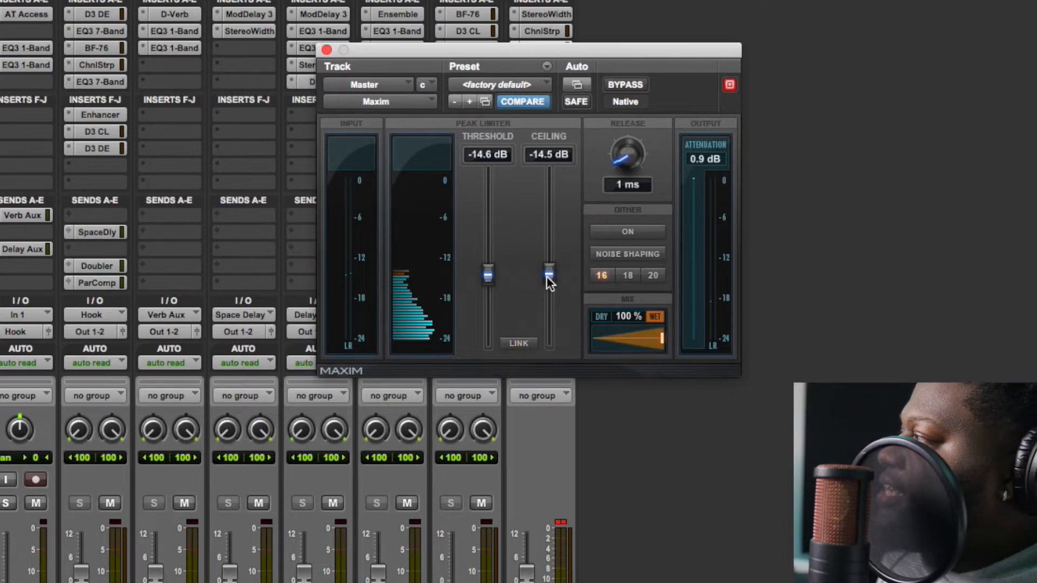
Raise Maxim's ceiling to -0.1 dB and lower its threshold to -15.2 dB
{"action": "left_click_drag", "start_coordinate": [546, 276], "coordinate": [552, 181]}
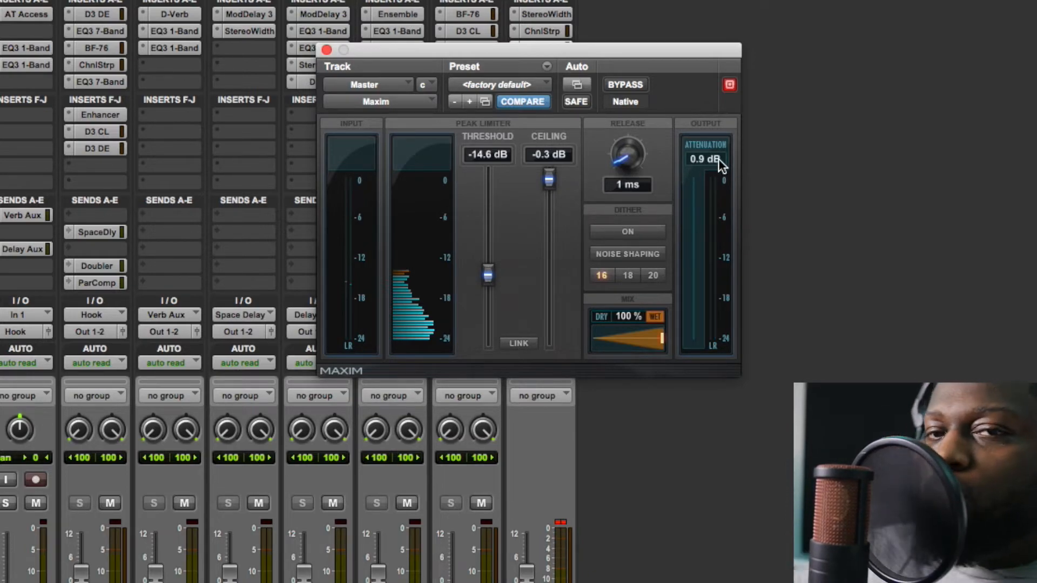
{"action": "mouse_move", "coordinate": [719, 157]}
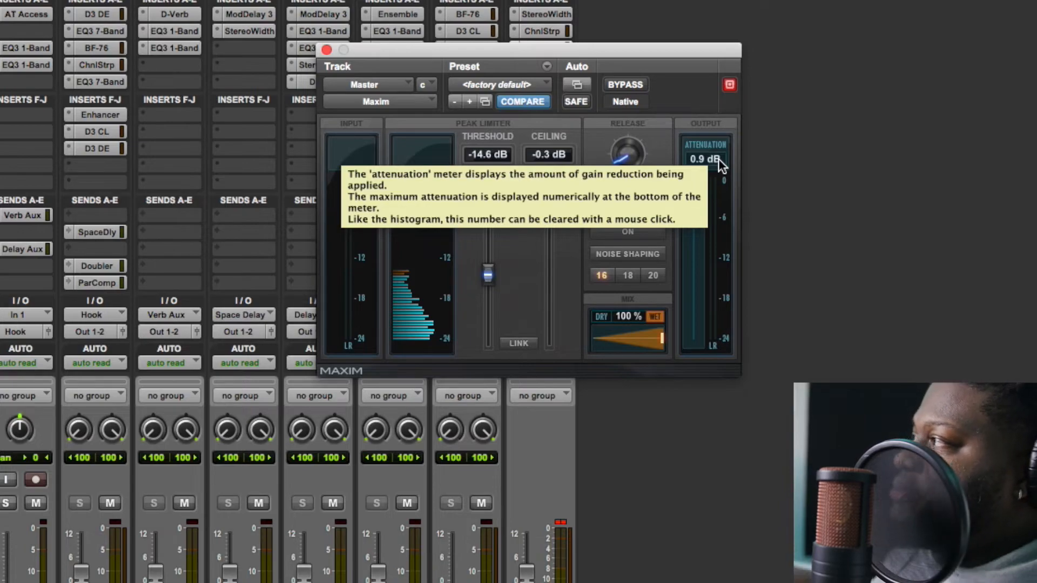
{"action": "left_click_drag", "start_coordinate": [549, 181], "coordinate": [552, 177]}
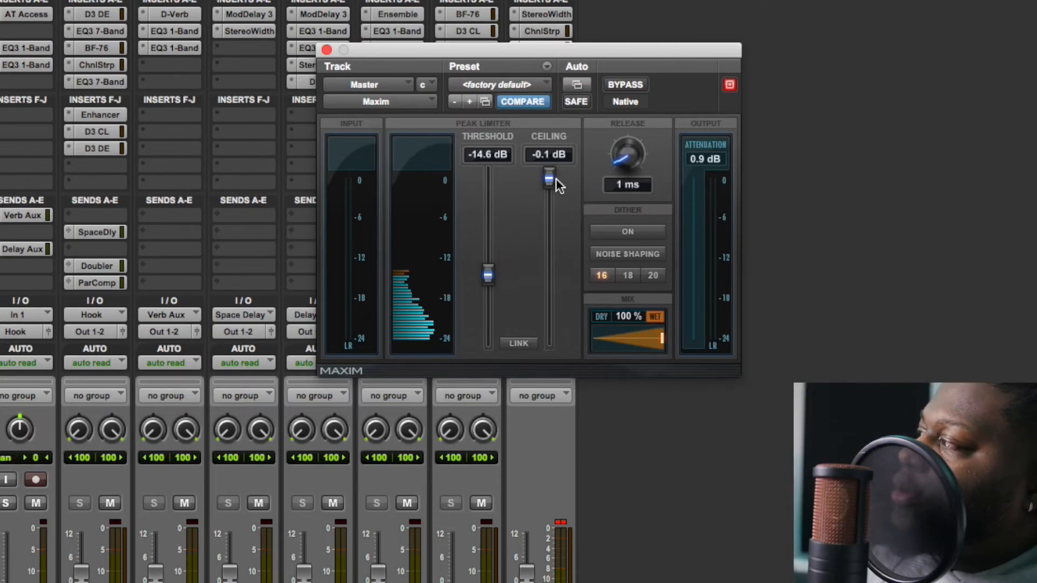
{"action": "mouse_move", "coordinate": [555, 180]}
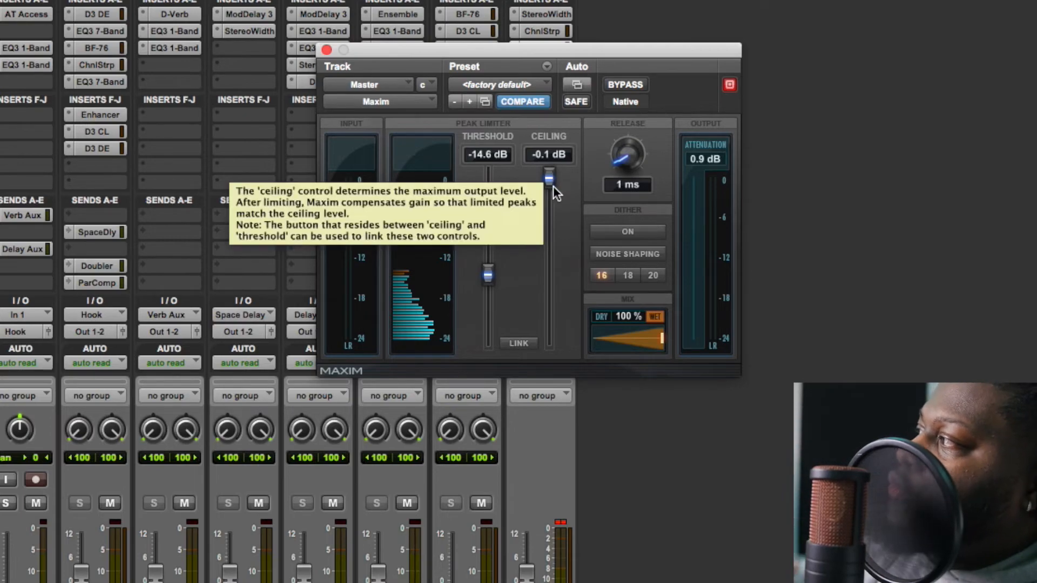
{"action": "left_click_drag", "start_coordinate": [493, 278], "coordinate": [497, 280]}
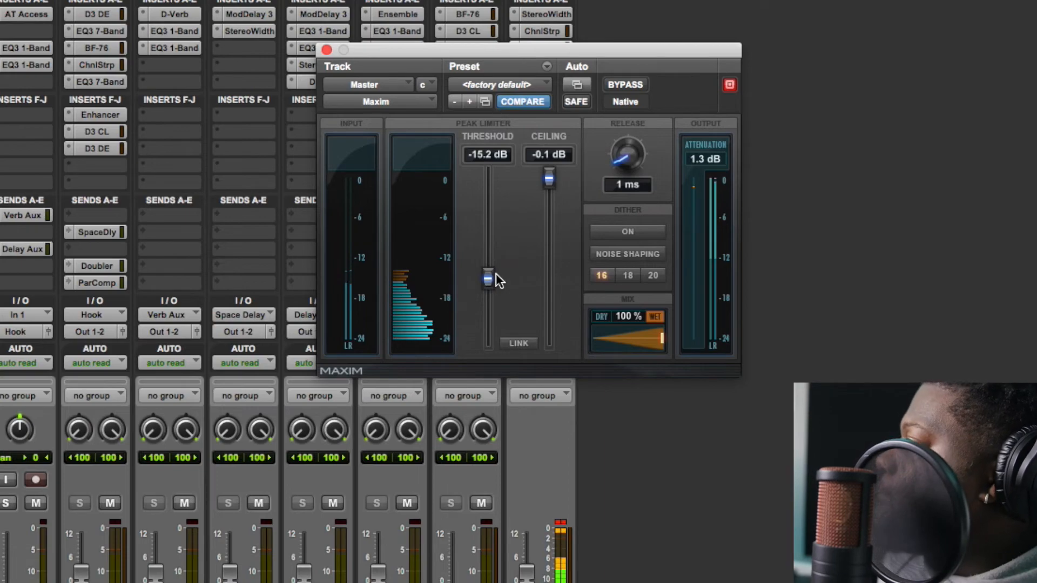